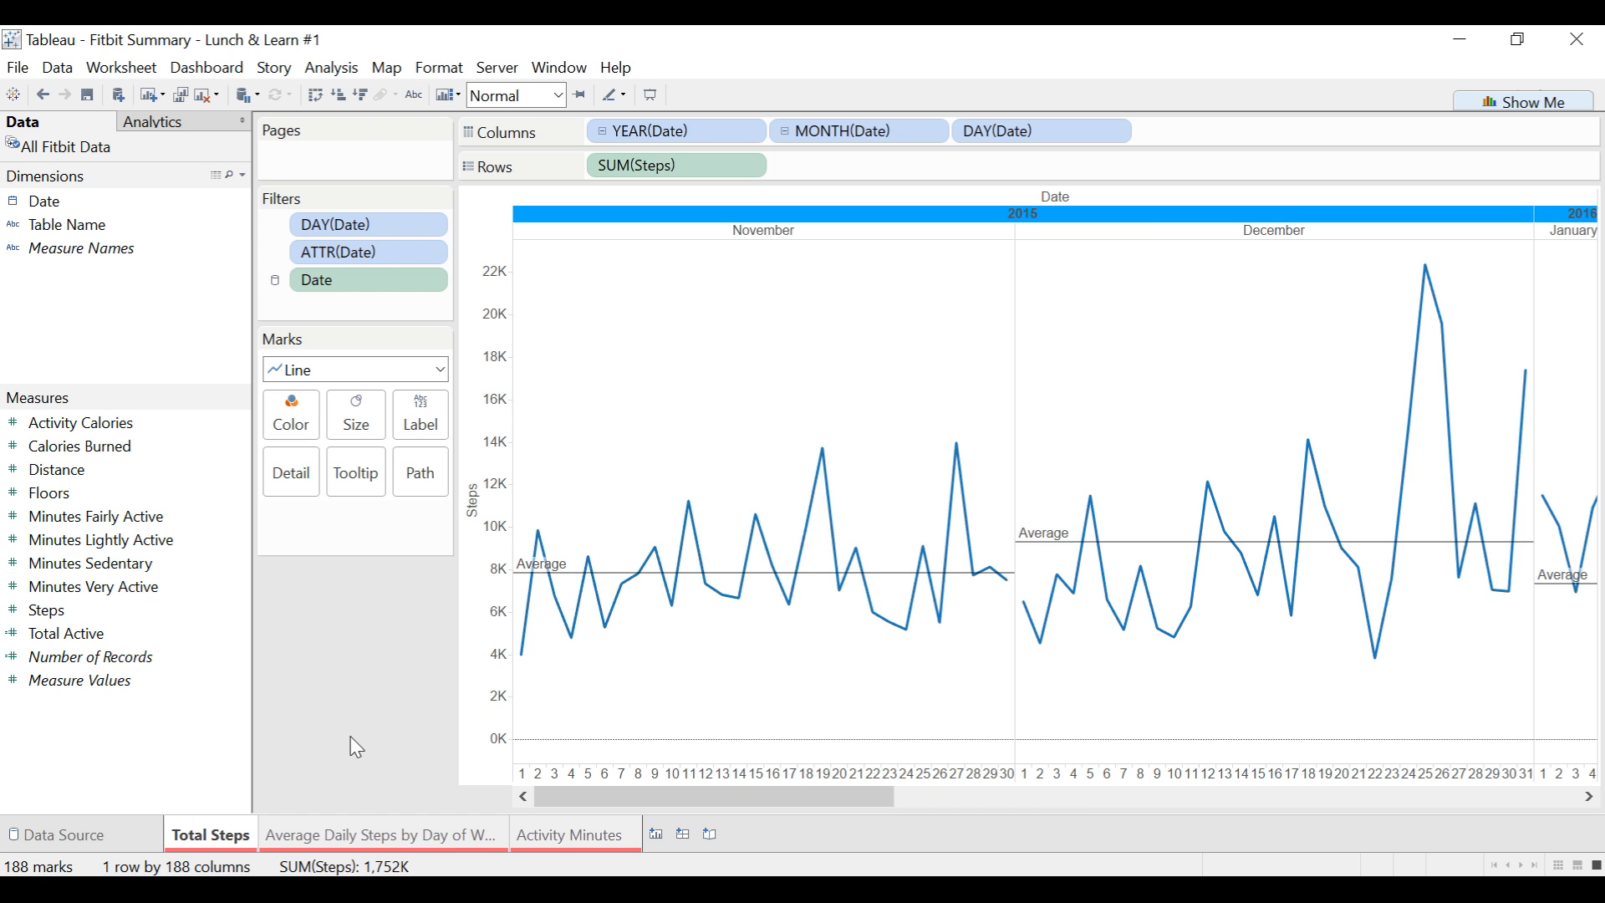
# Step: Create a new dashboard and set its size to exactly 1200 wide by 650 high
pyautogui.click(683, 834)
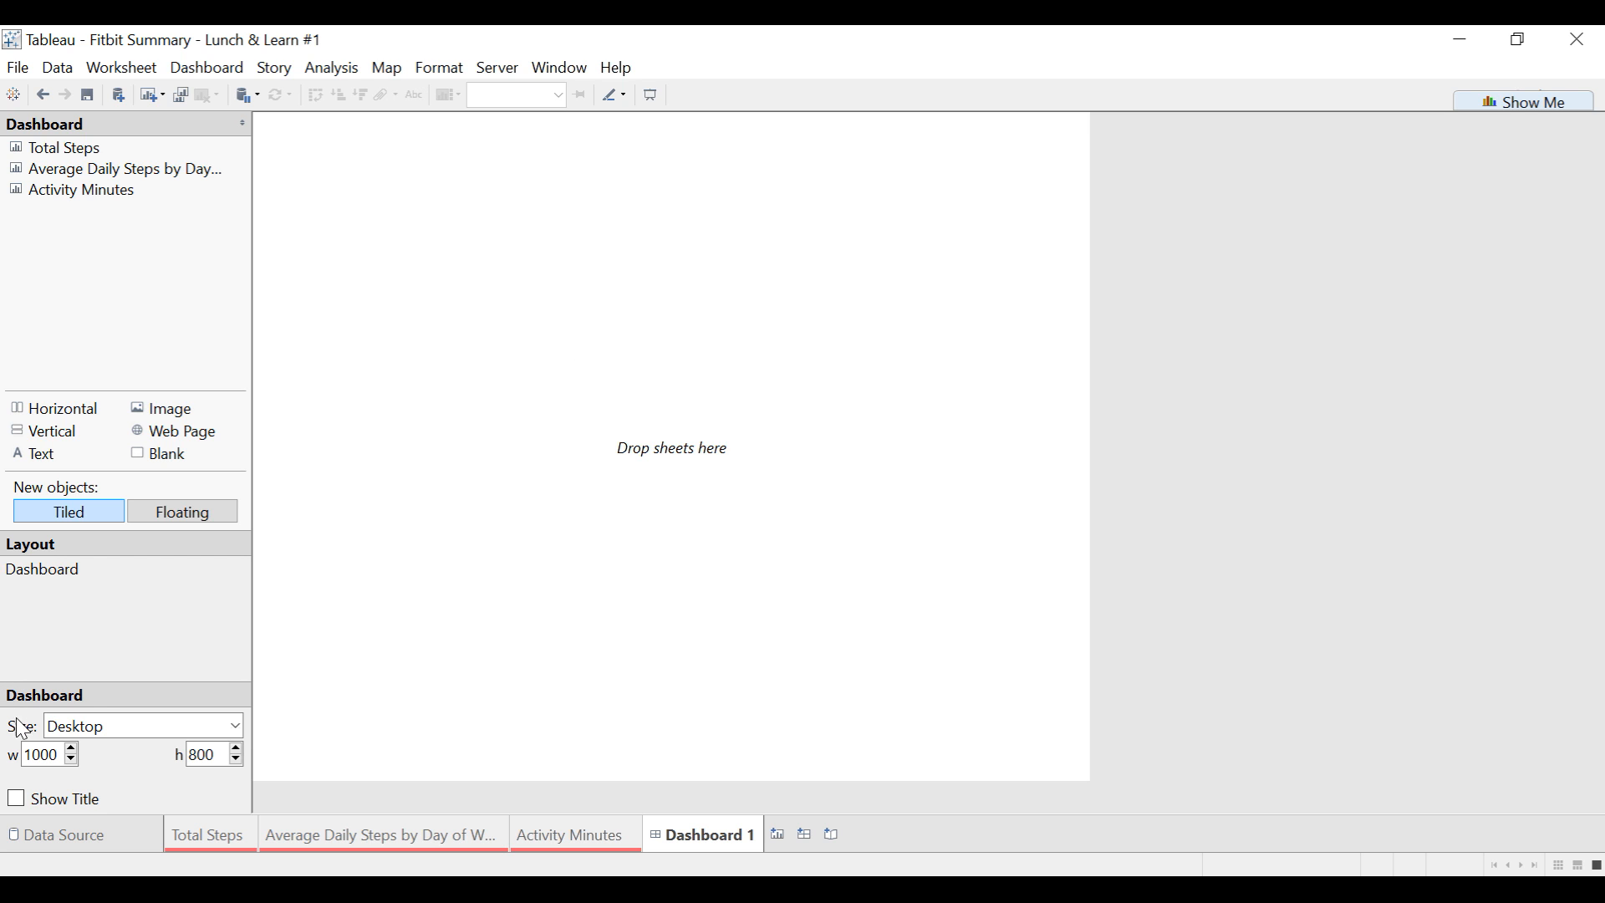
pyautogui.doubleClick(40, 752)
pyautogui.write('1200')
pyautogui.doubleClick(211, 755)
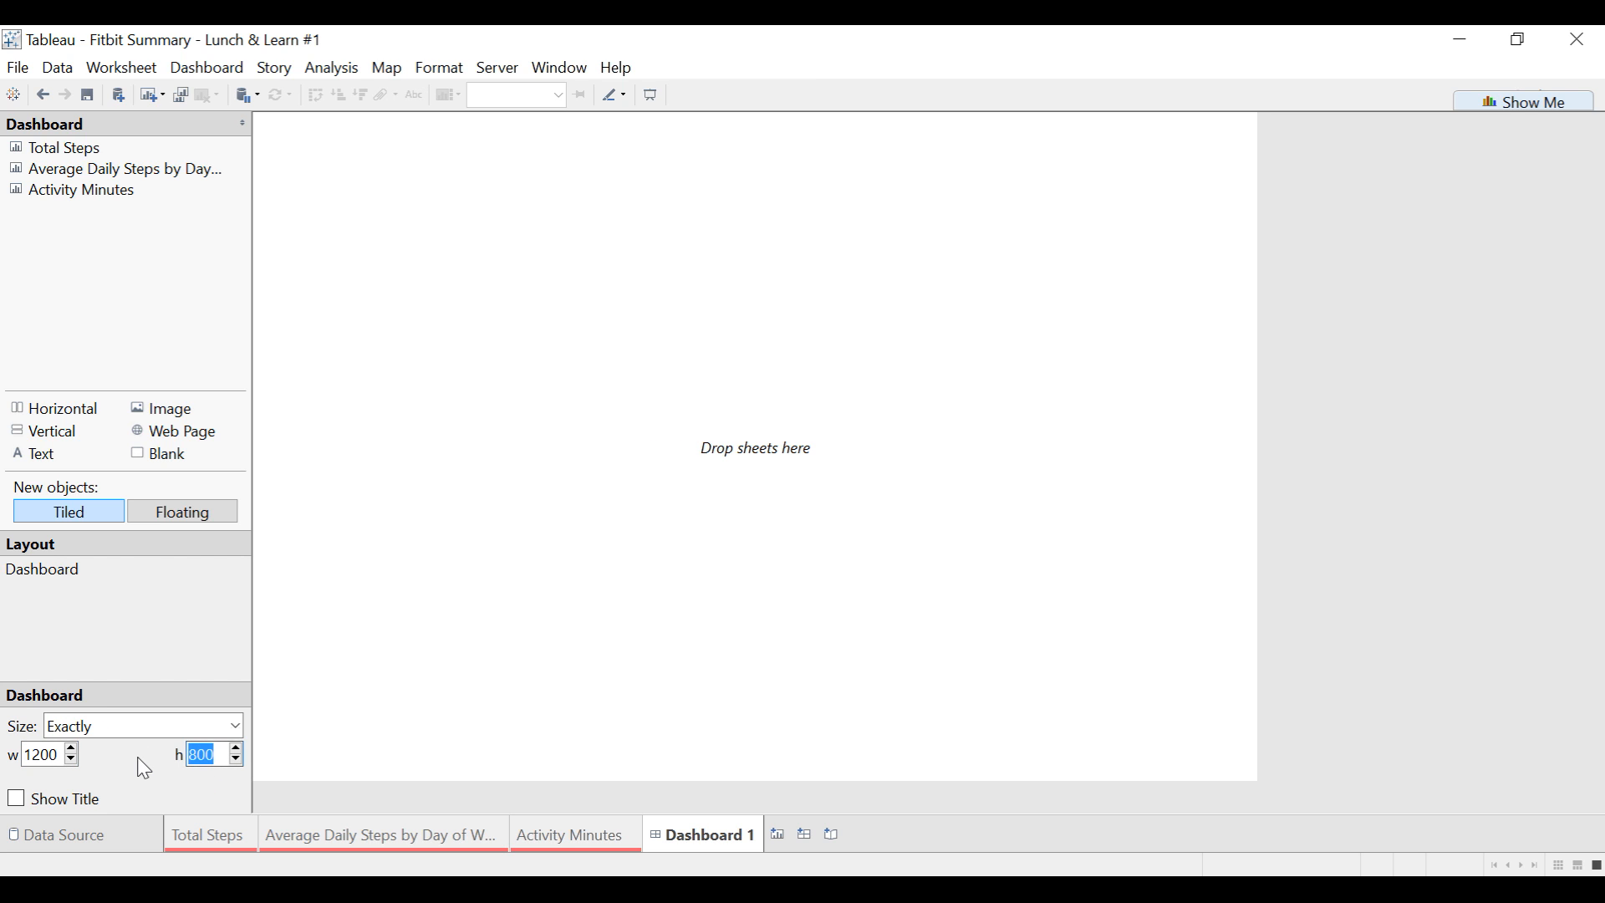
pyautogui.write('650')
pyautogui.press('Tab')
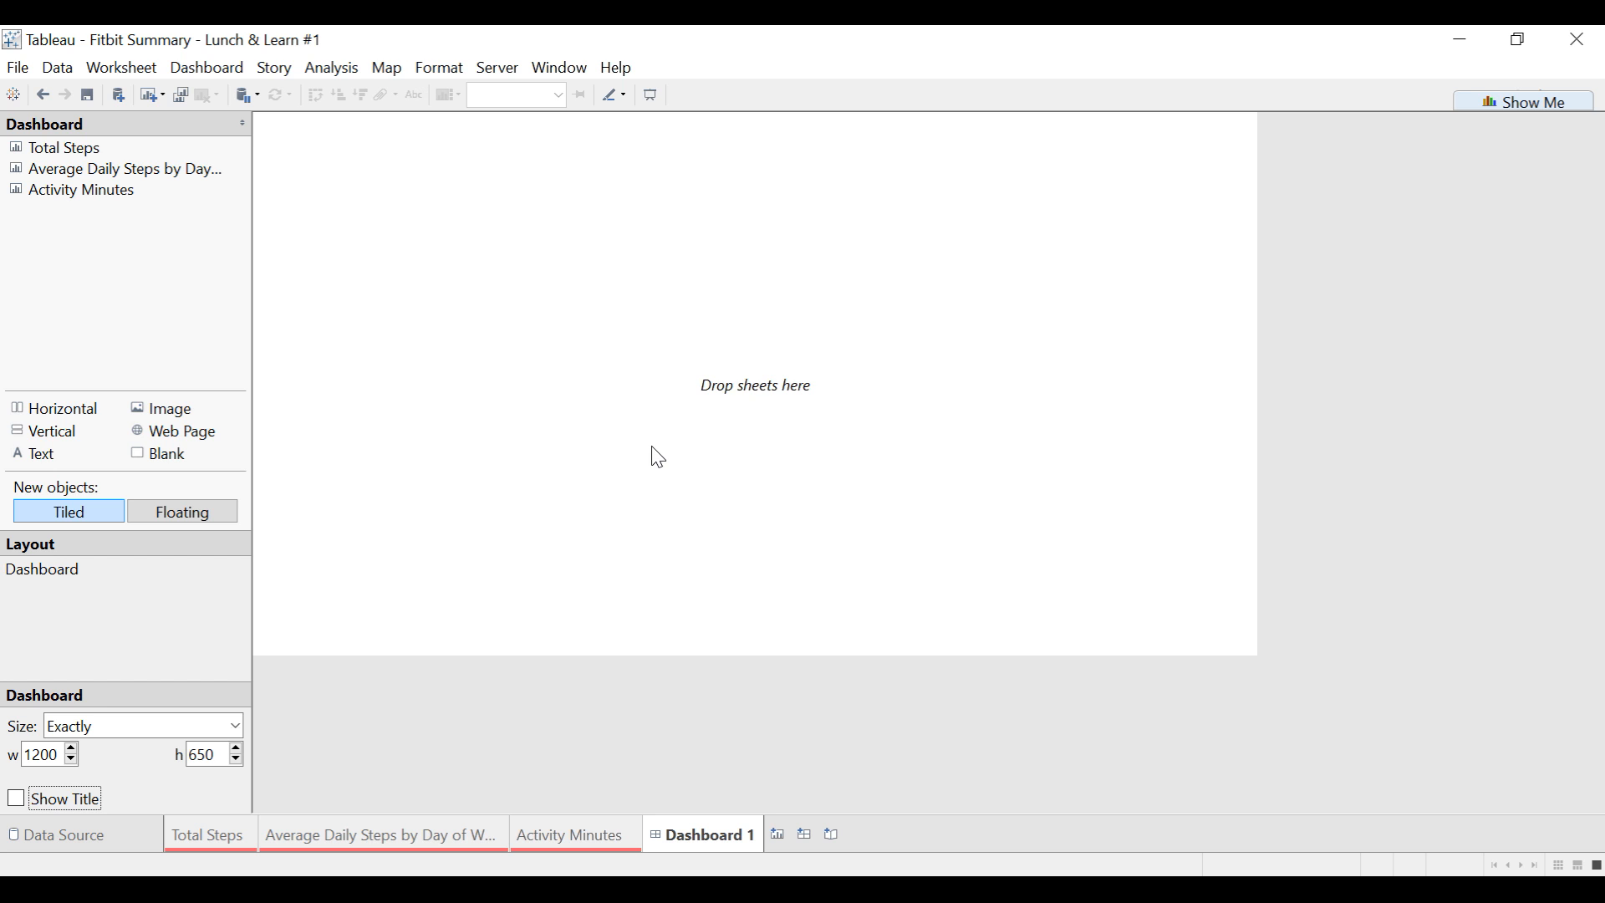
# Step: Place the Total Steps sheet on the dashboard and tile Average Daily Steps by Day of Week across the full width below it
pyautogui.moveTo(79, 149)
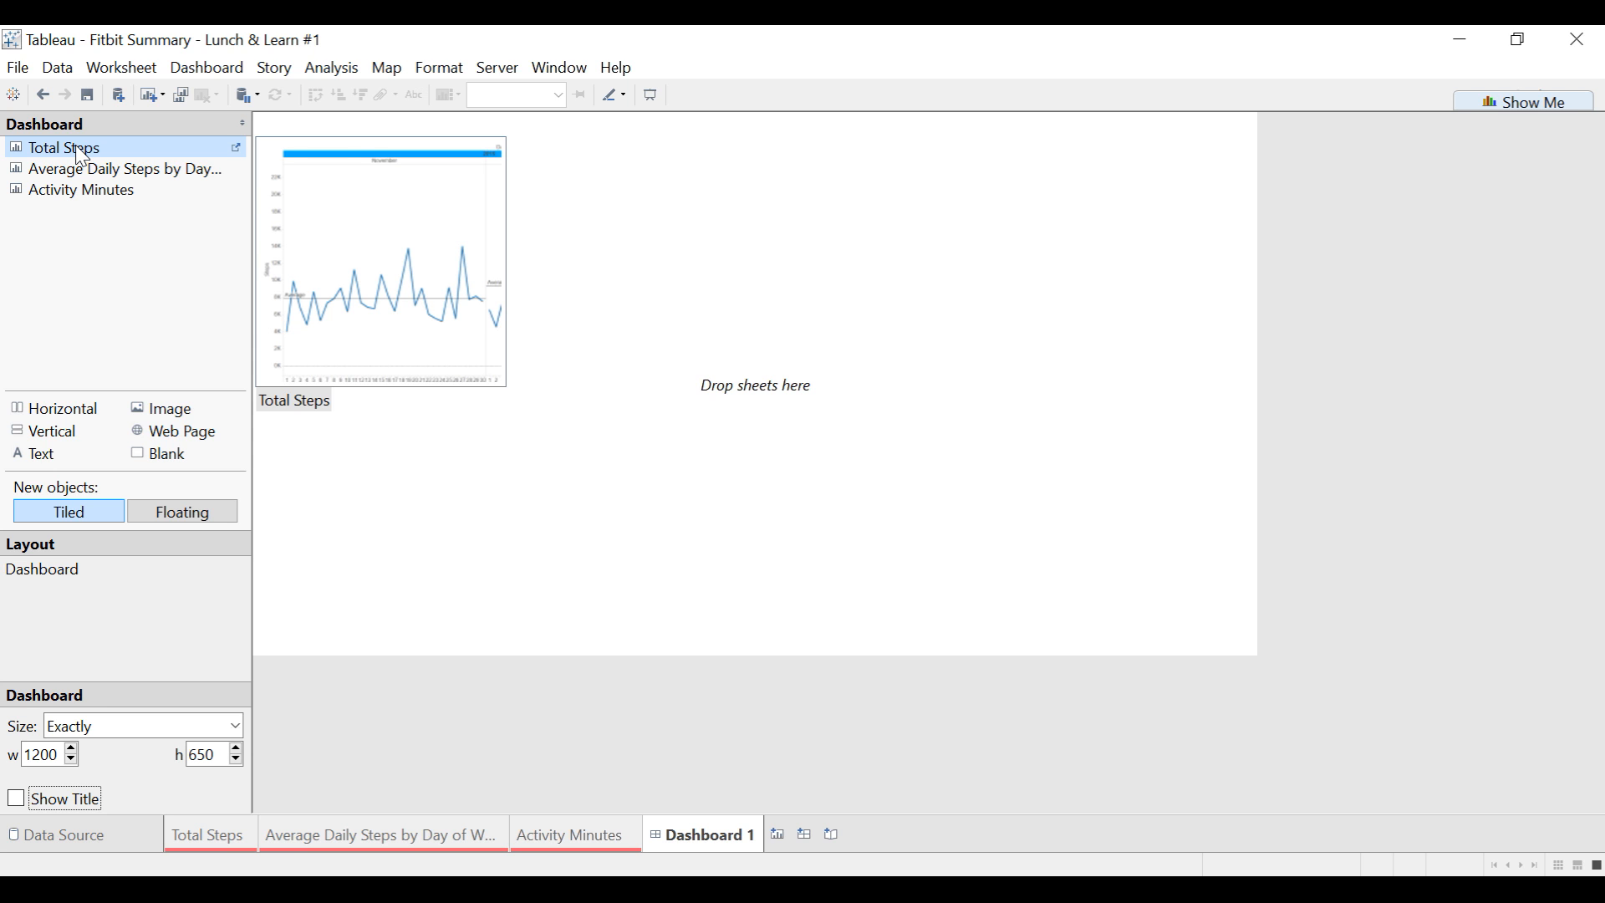
pyautogui.moveTo(82, 156); pyautogui.dragTo(536, 288)
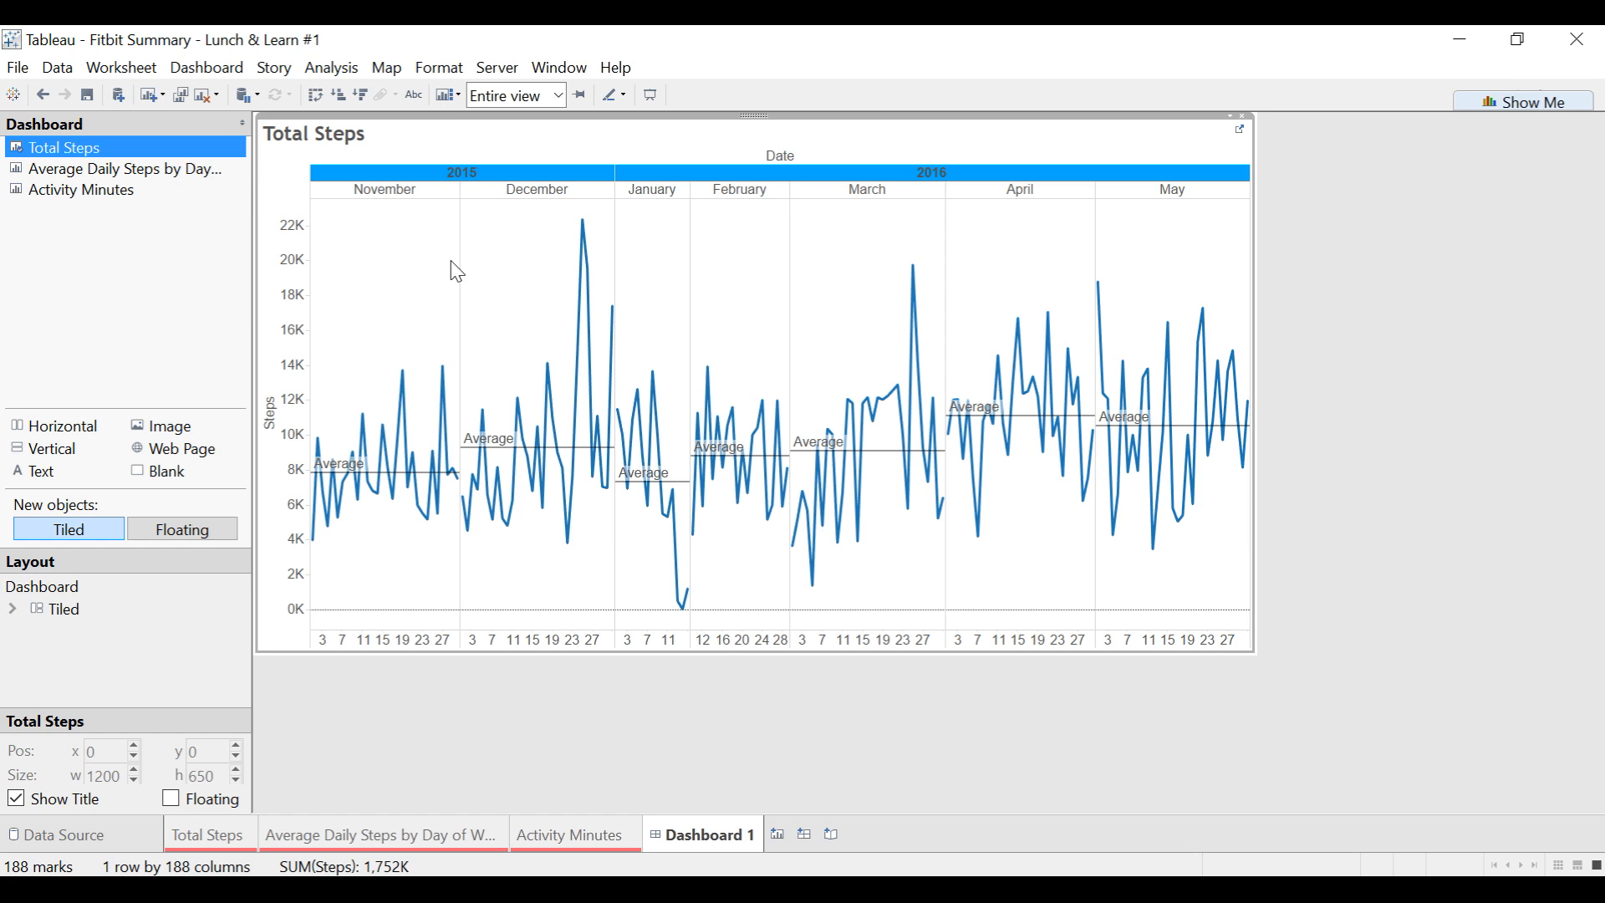
pyautogui.moveTo(175, 183)
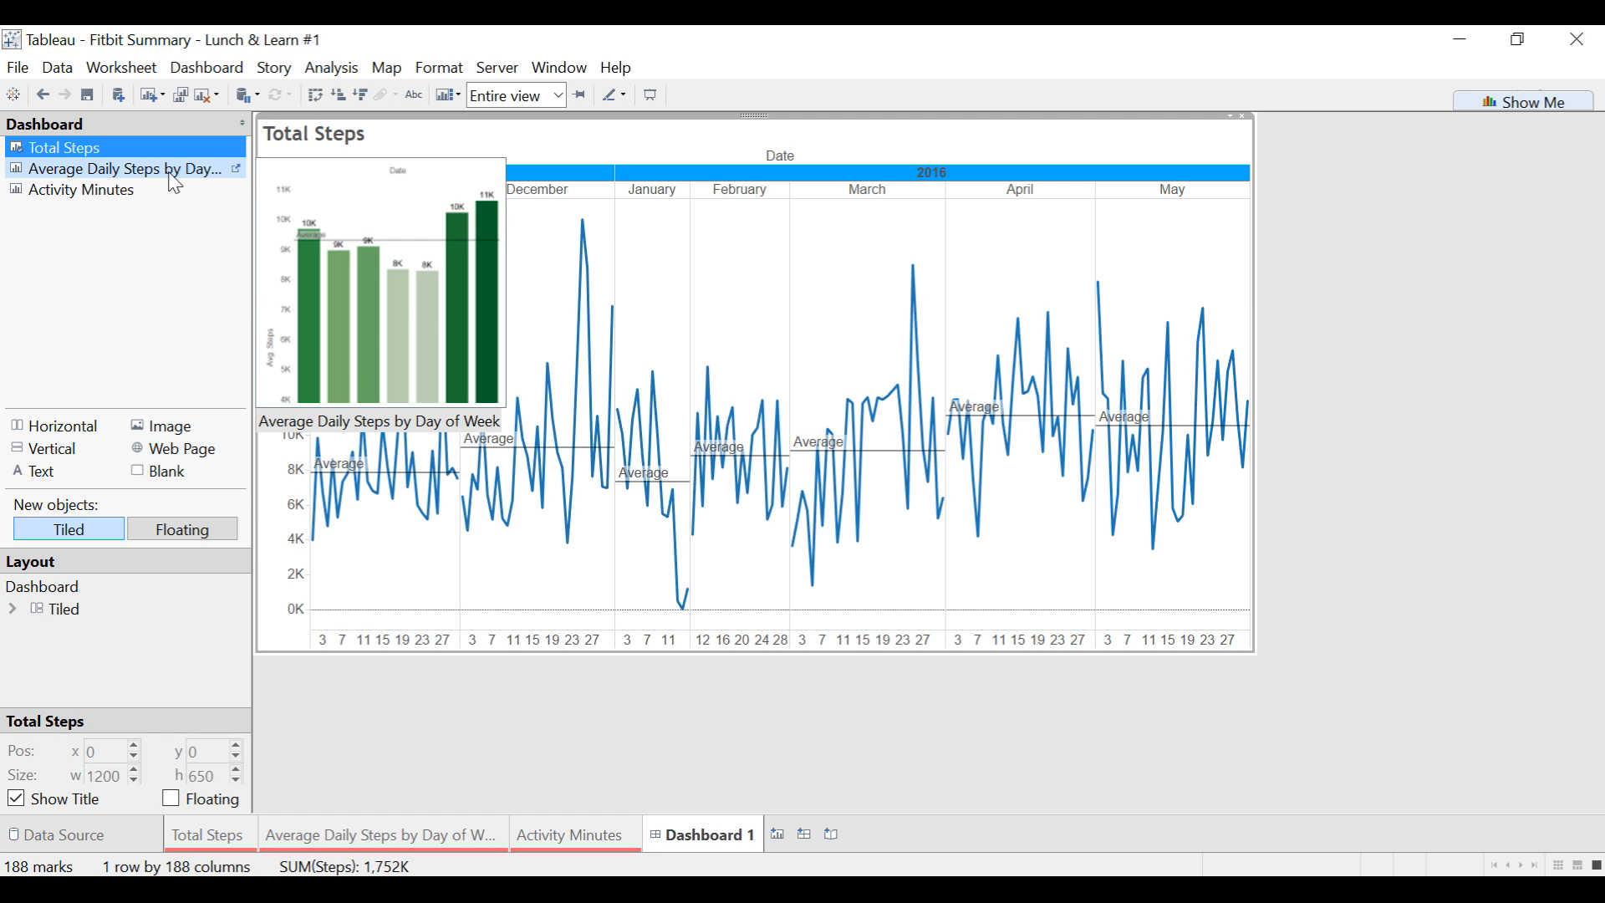
pyautogui.click(175, 183)
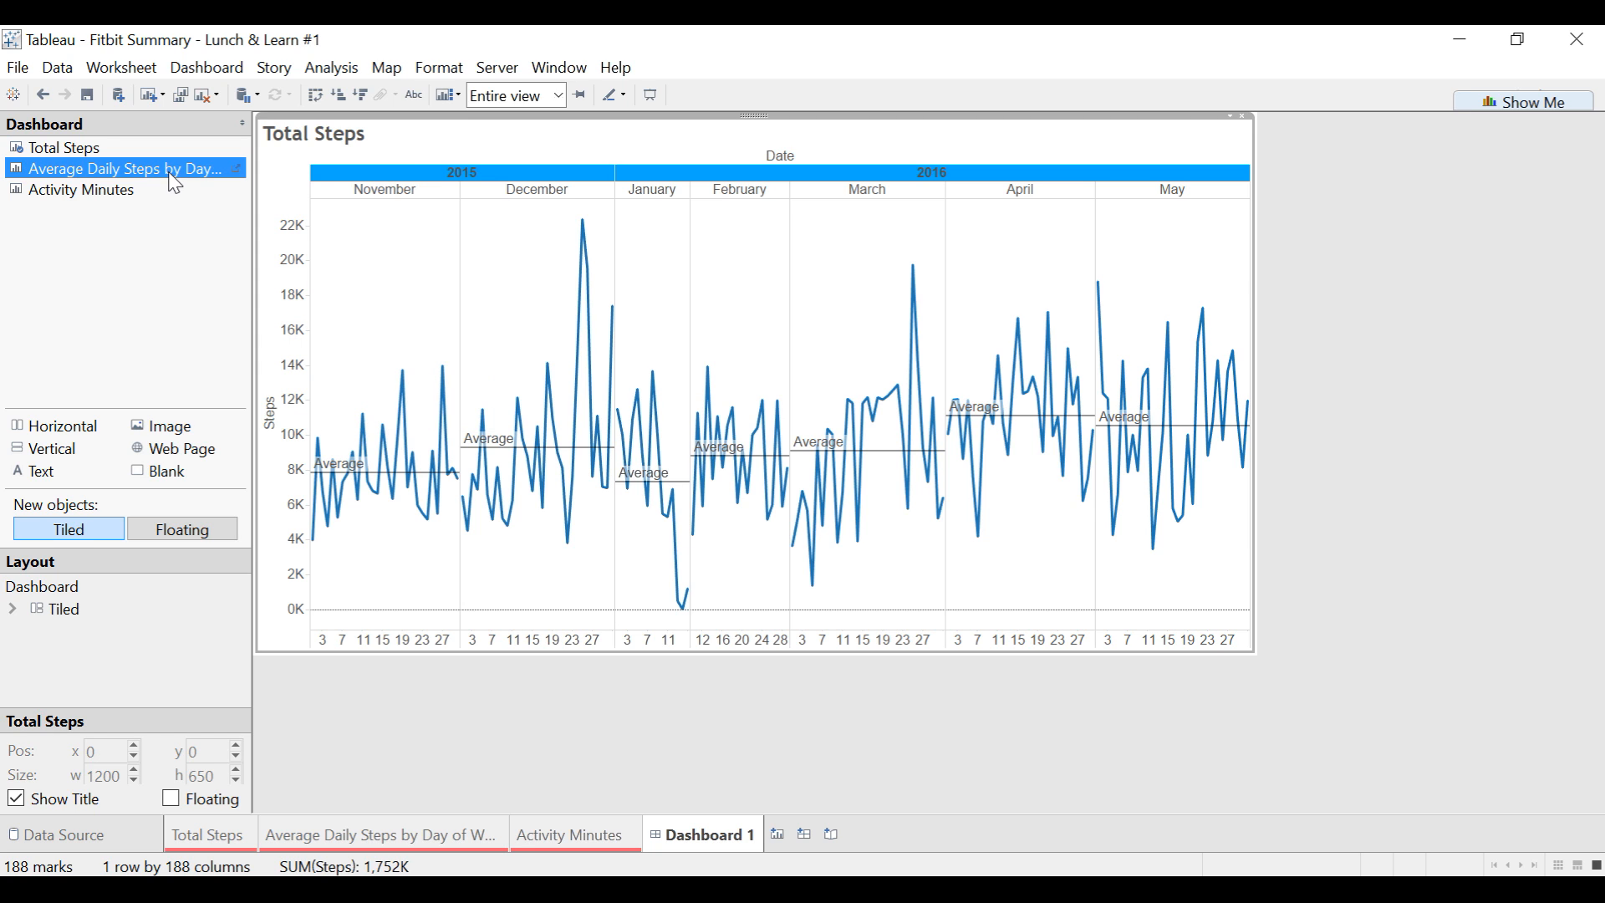
pyautogui.moveTo(174, 183); pyautogui.dragTo(522, 386)
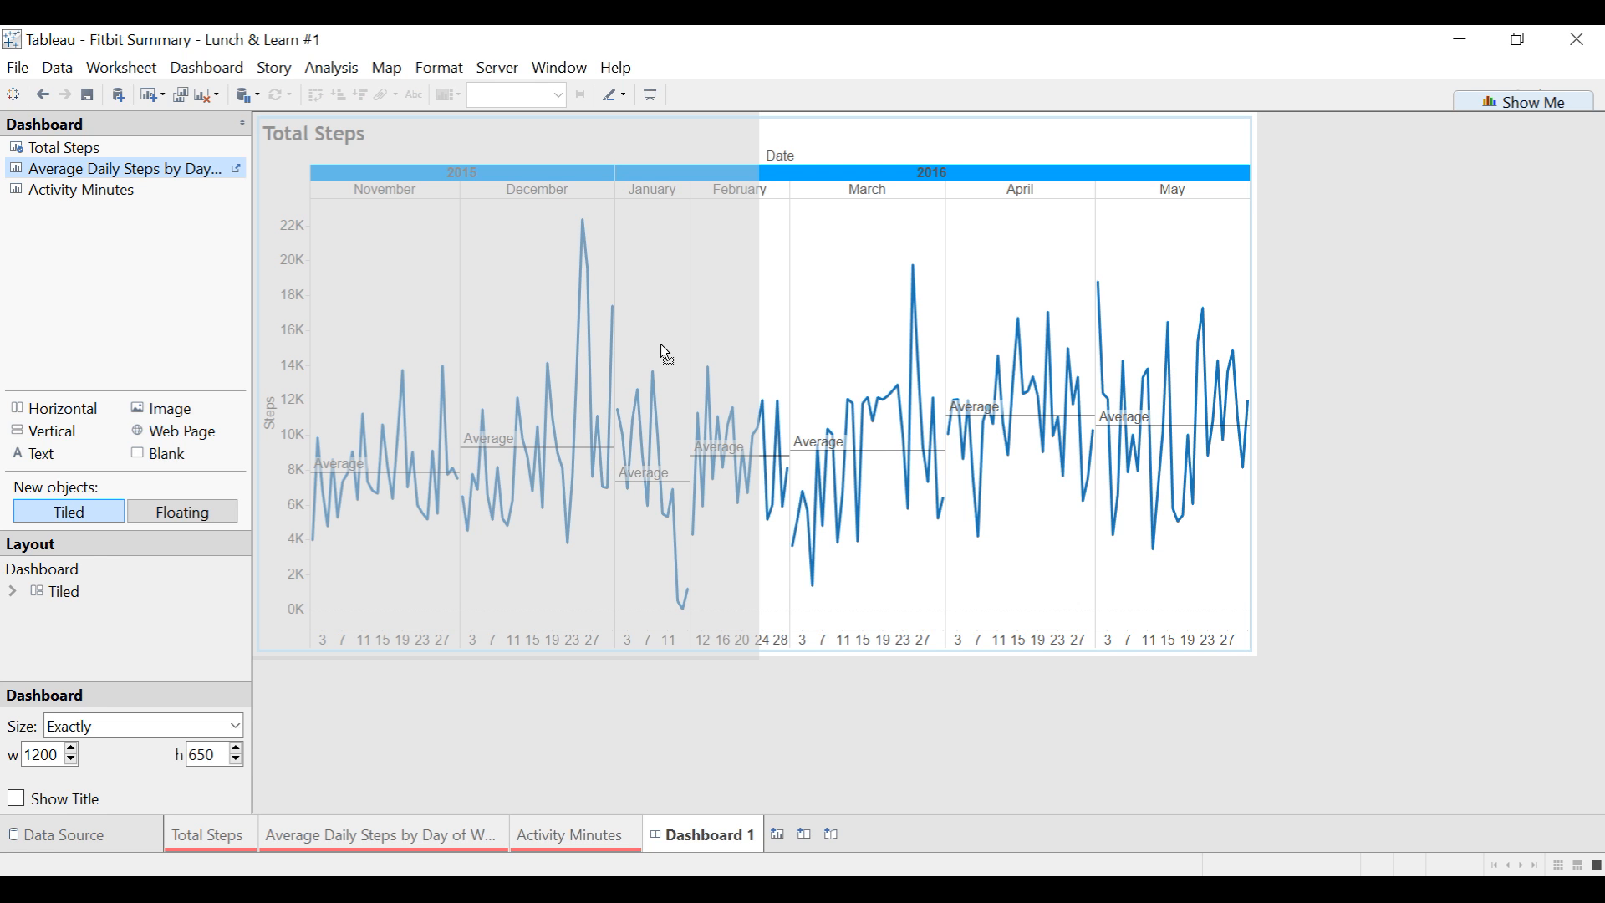
pyautogui.moveTo(663, 444); pyautogui.dragTo(663, 544)
pyautogui.moveTo(715, 407); pyautogui.dragTo(695, 336)
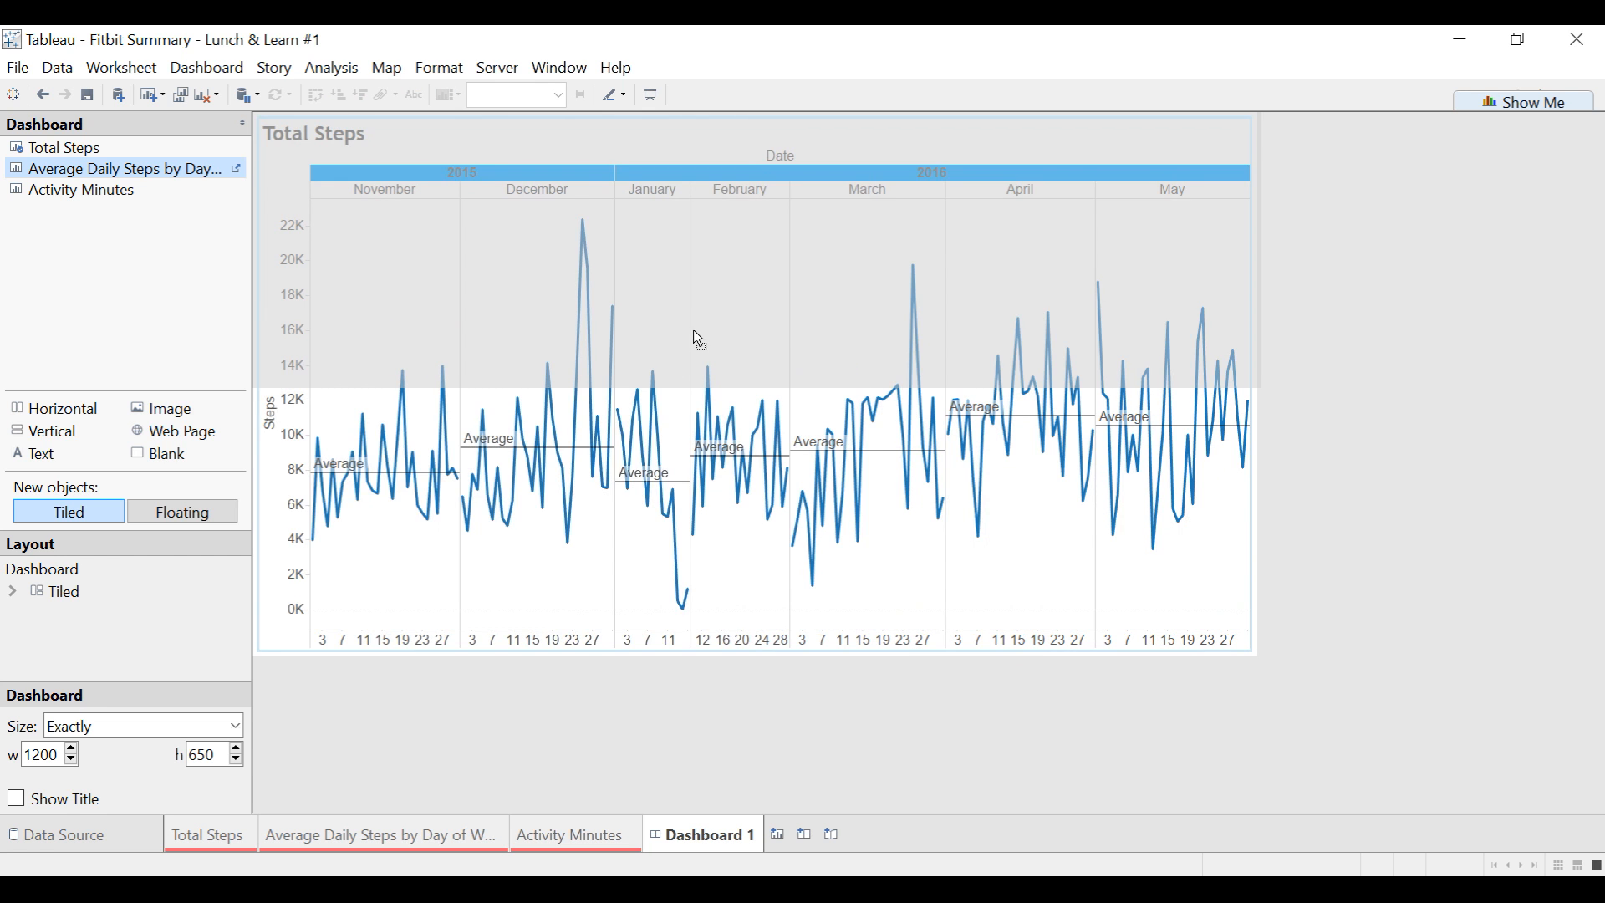
pyautogui.moveTo(750, 197)
pyautogui.mouseDown()
pyautogui.moveTo(670, 359)
pyautogui.moveTo(867, 416)
pyautogui.moveTo(762, 378)
pyautogui.mouseUp()
pyautogui.moveTo(731, 351); pyautogui.dragTo(729, 457)
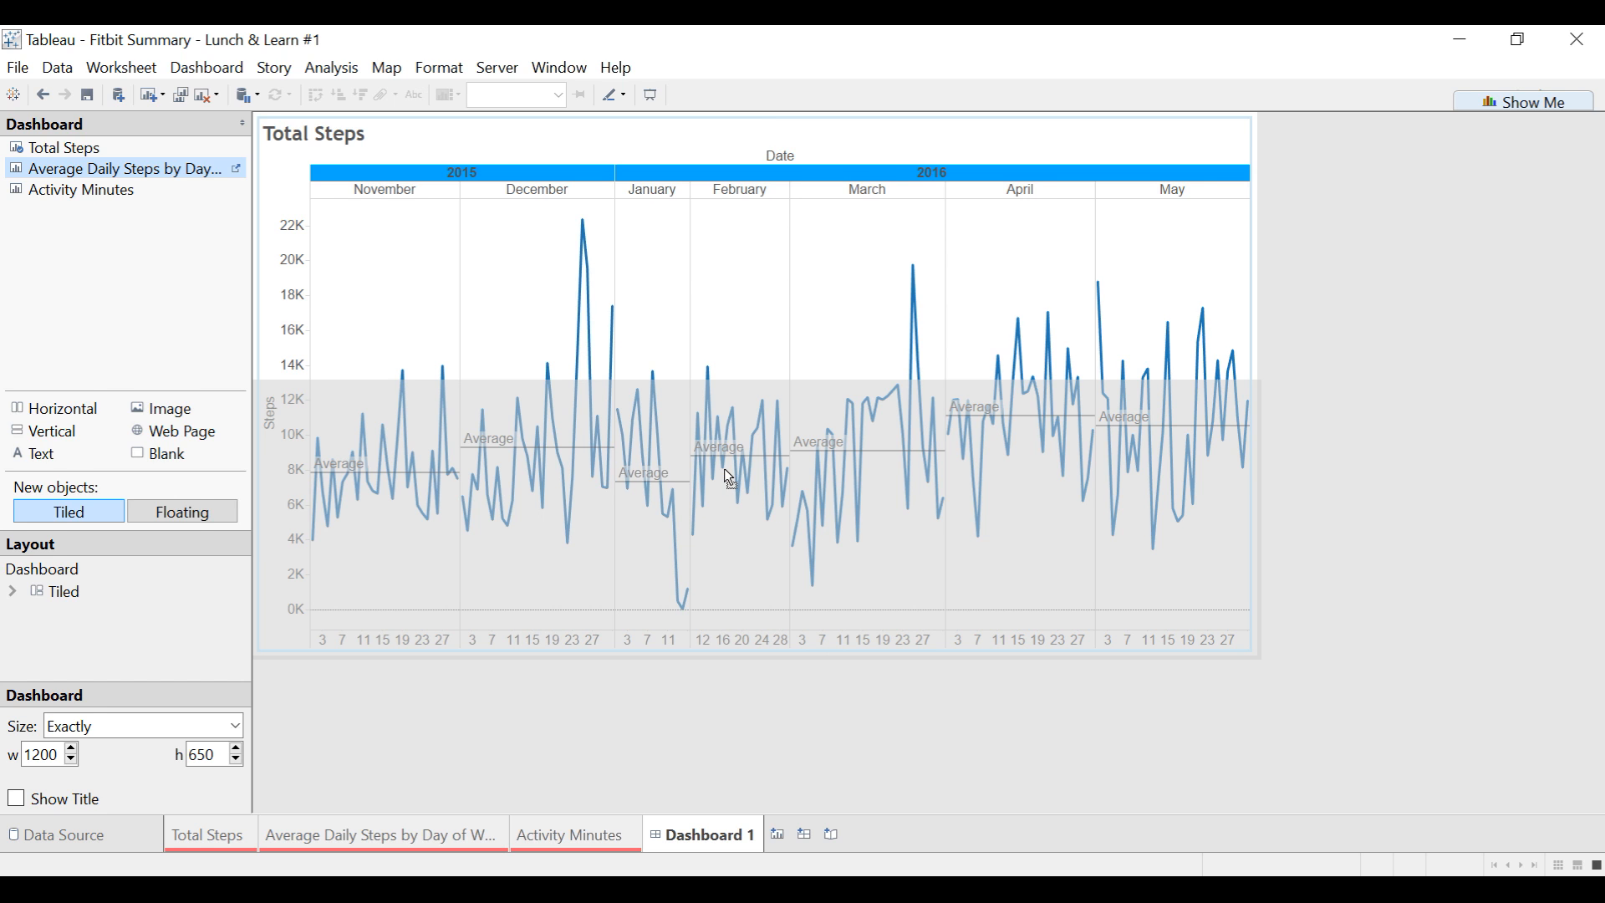
pyautogui.moveTo(724, 469); pyautogui.dragTo(725, 470)
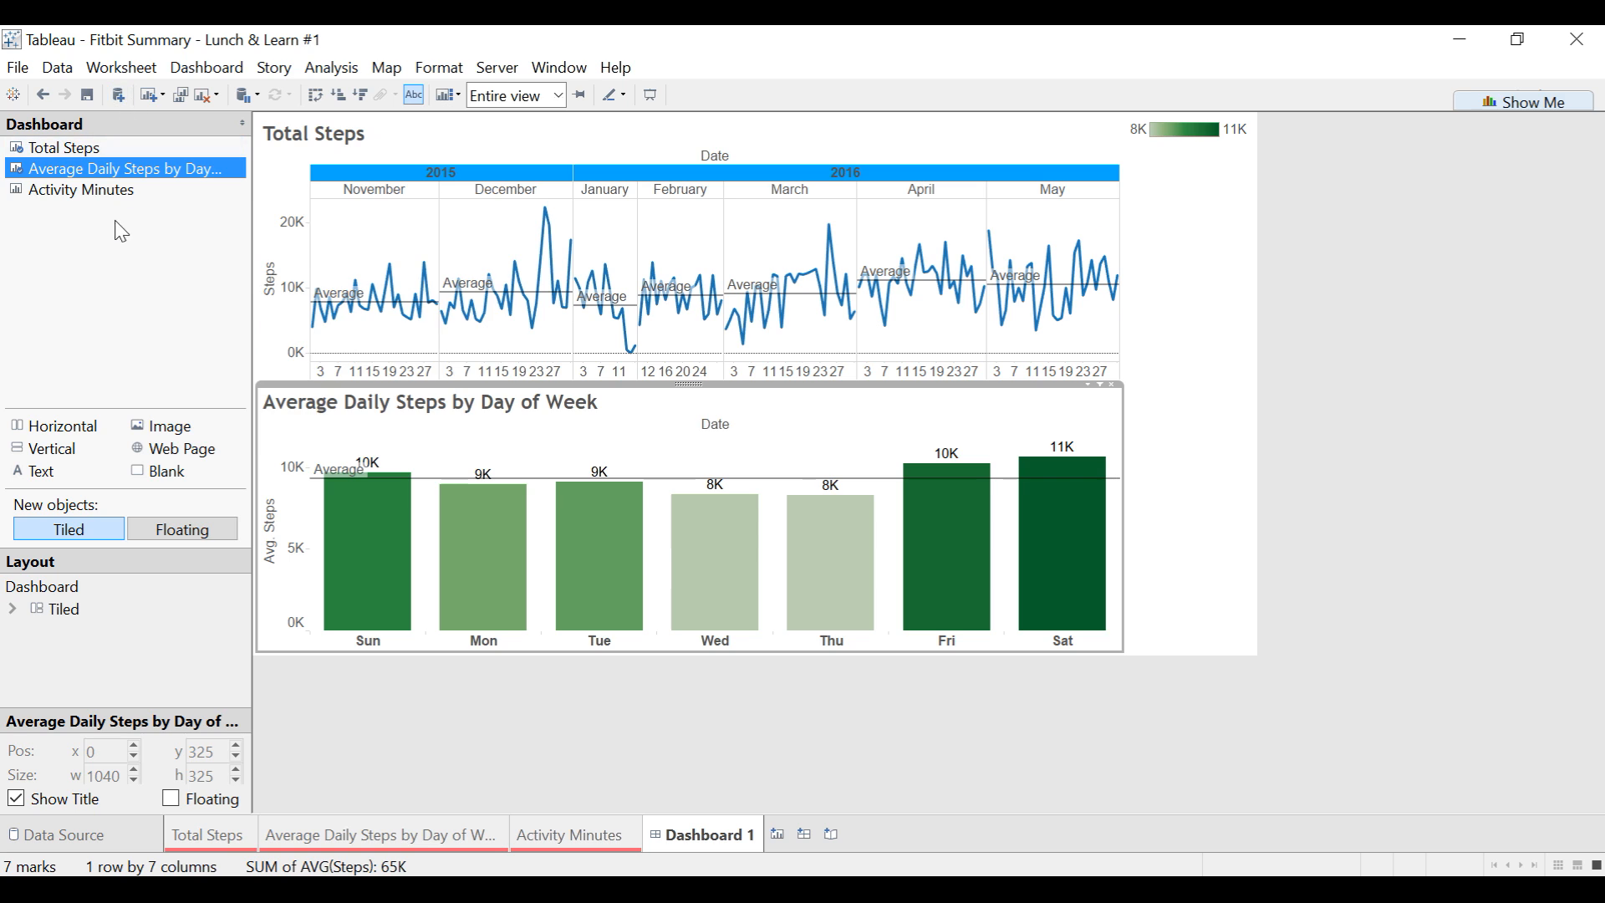
# Step: Add the Activity Minutes sheet to the right of the Average Daily Steps by Day of Week chart
pyautogui.moveTo(114, 206)
pyautogui.click(80, 206)
pyautogui.moveTo(79, 206); pyautogui.dragTo(917, 501)
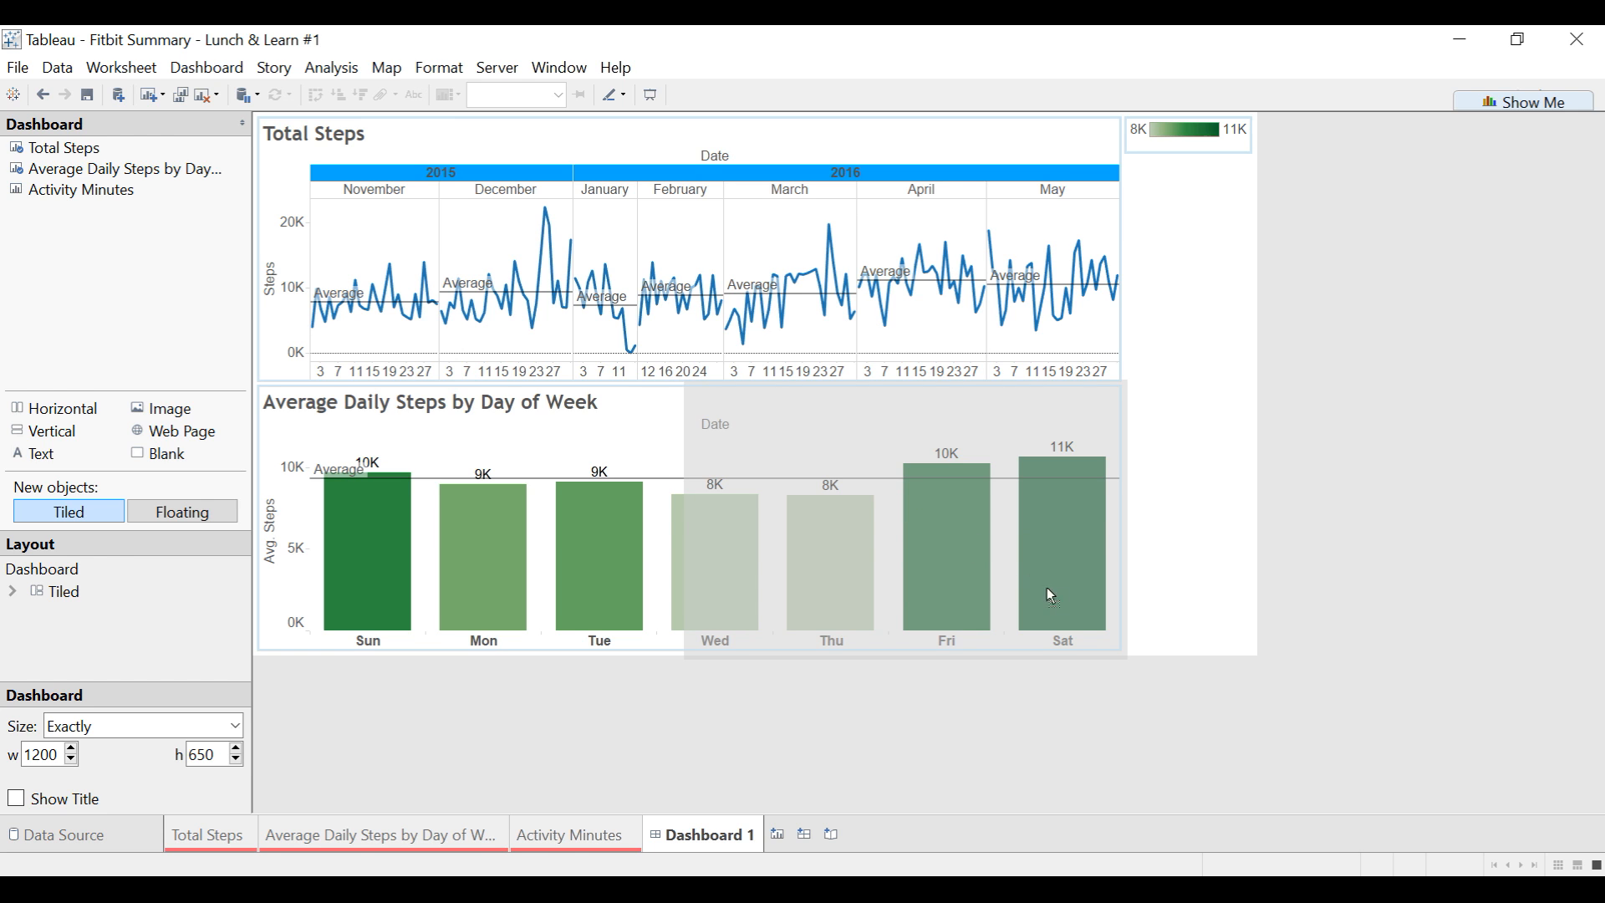
pyautogui.moveTo(1116, 637); pyautogui.dragTo(892, 489)
pyautogui.moveTo(897, 494); pyautogui.dragTo(897, 494)
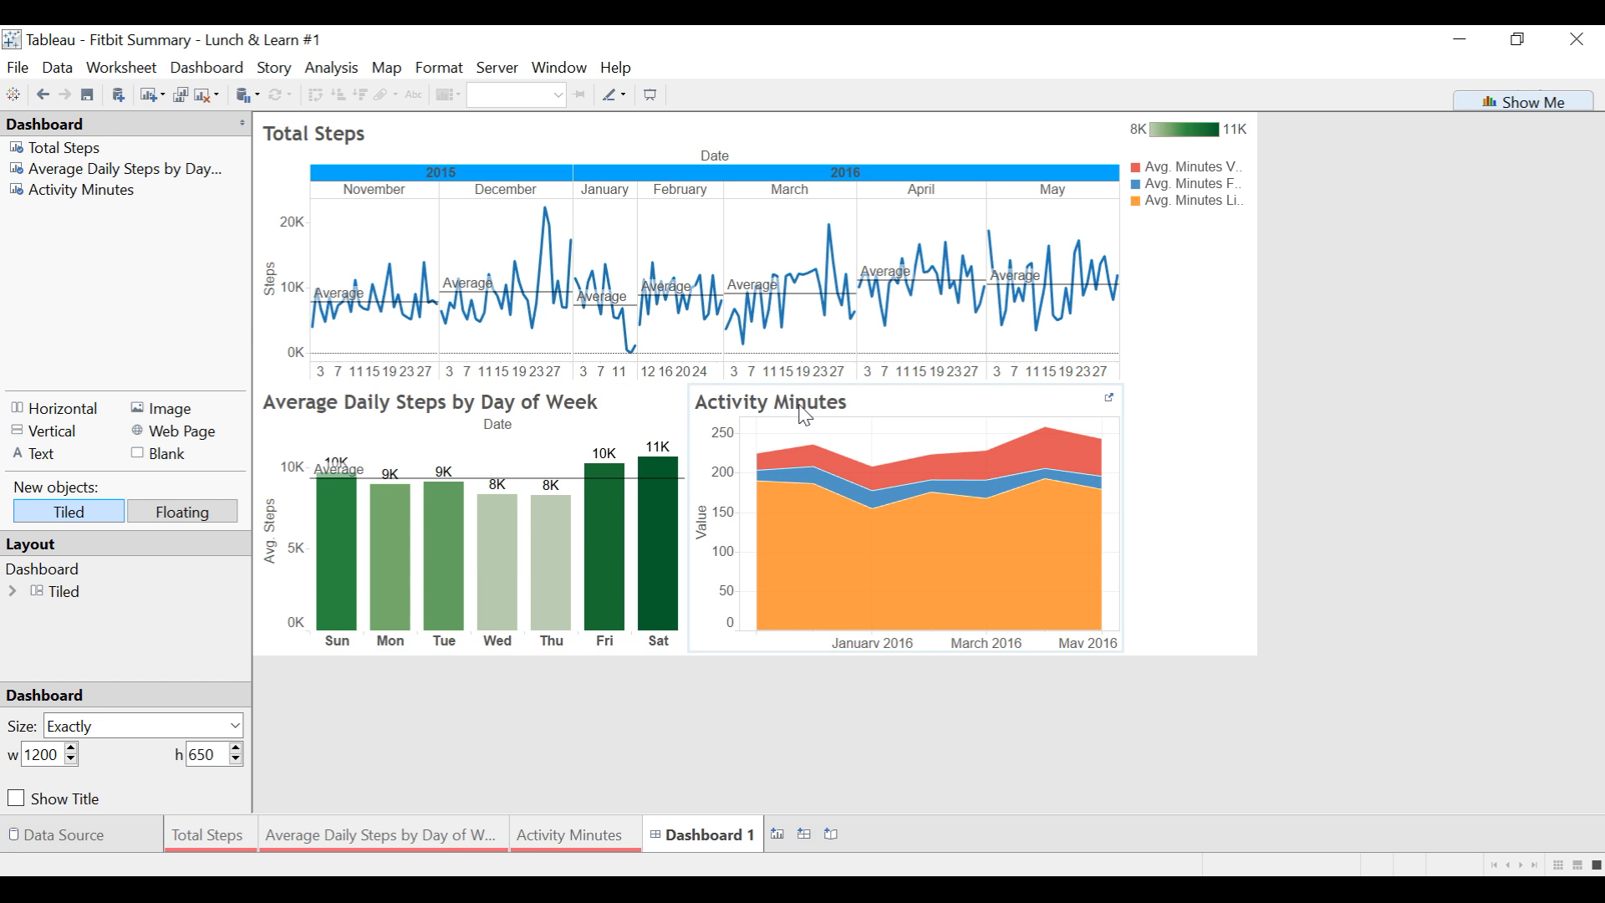
# Step: Move the green Avg. Steps colour legend directly beneath the Average Daily Steps by Day of Week chart
pyautogui.click(1194, 142)
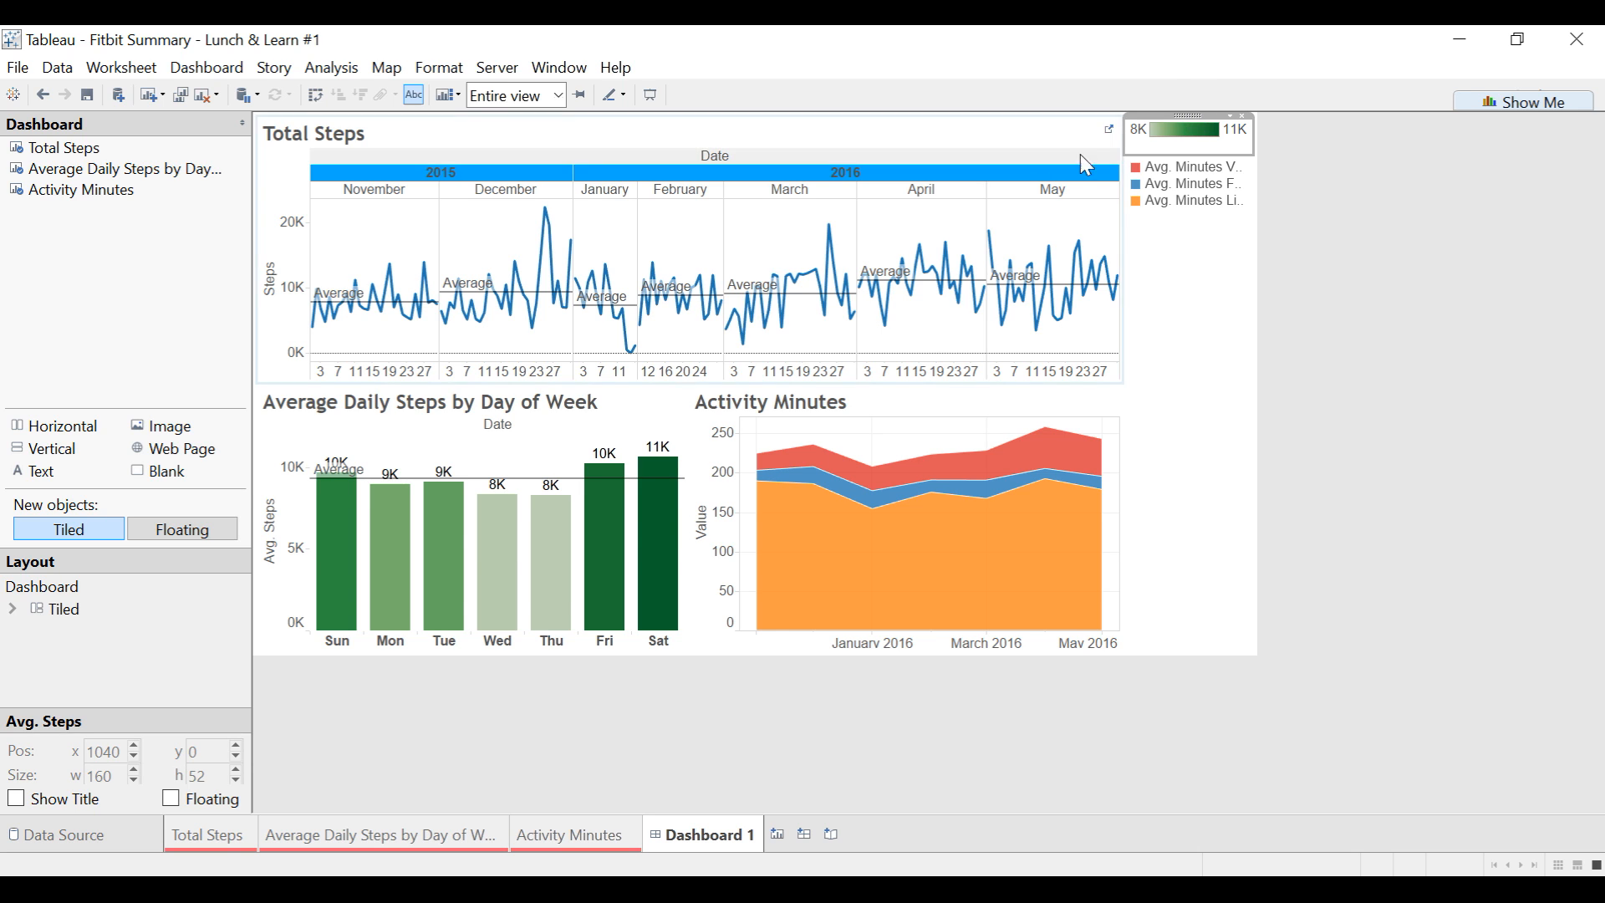
pyautogui.moveTo(1195, 113)
pyautogui.mouseDown()
pyautogui.moveTo(1044, 251)
pyautogui.moveTo(811, 314)
pyautogui.moveTo(600, 449)
pyautogui.mouseUp()
pyautogui.moveTo(532, 555); pyautogui.dragTo(513, 617)
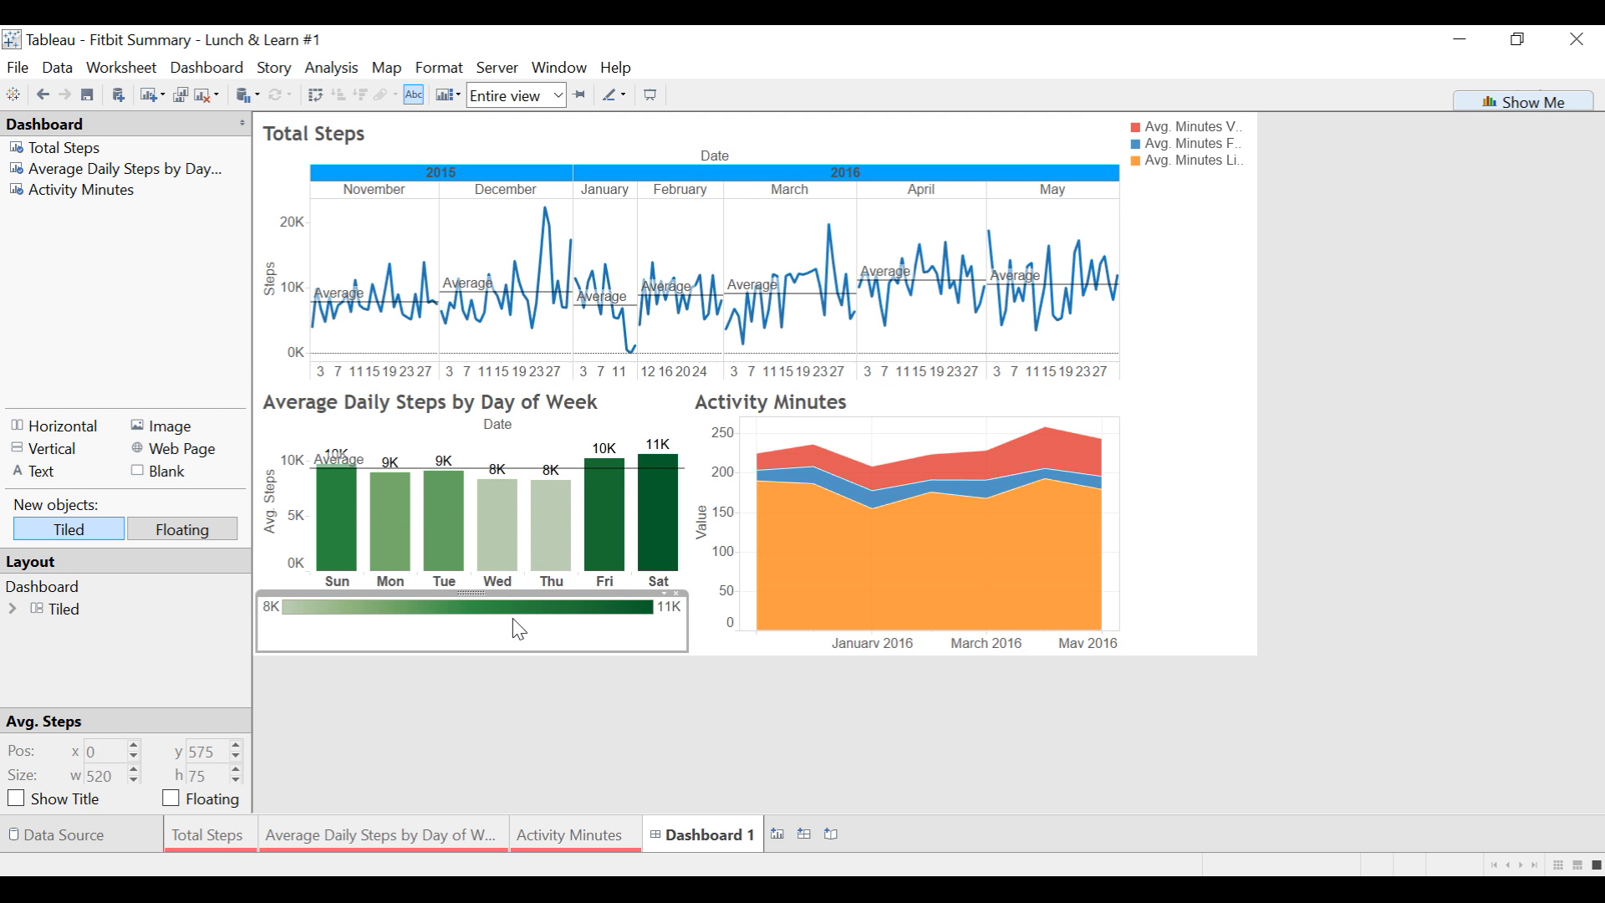
# Step: Move the activity minutes colour legend directly beneath the Activity Minutes chart
pyautogui.click(1208, 143)
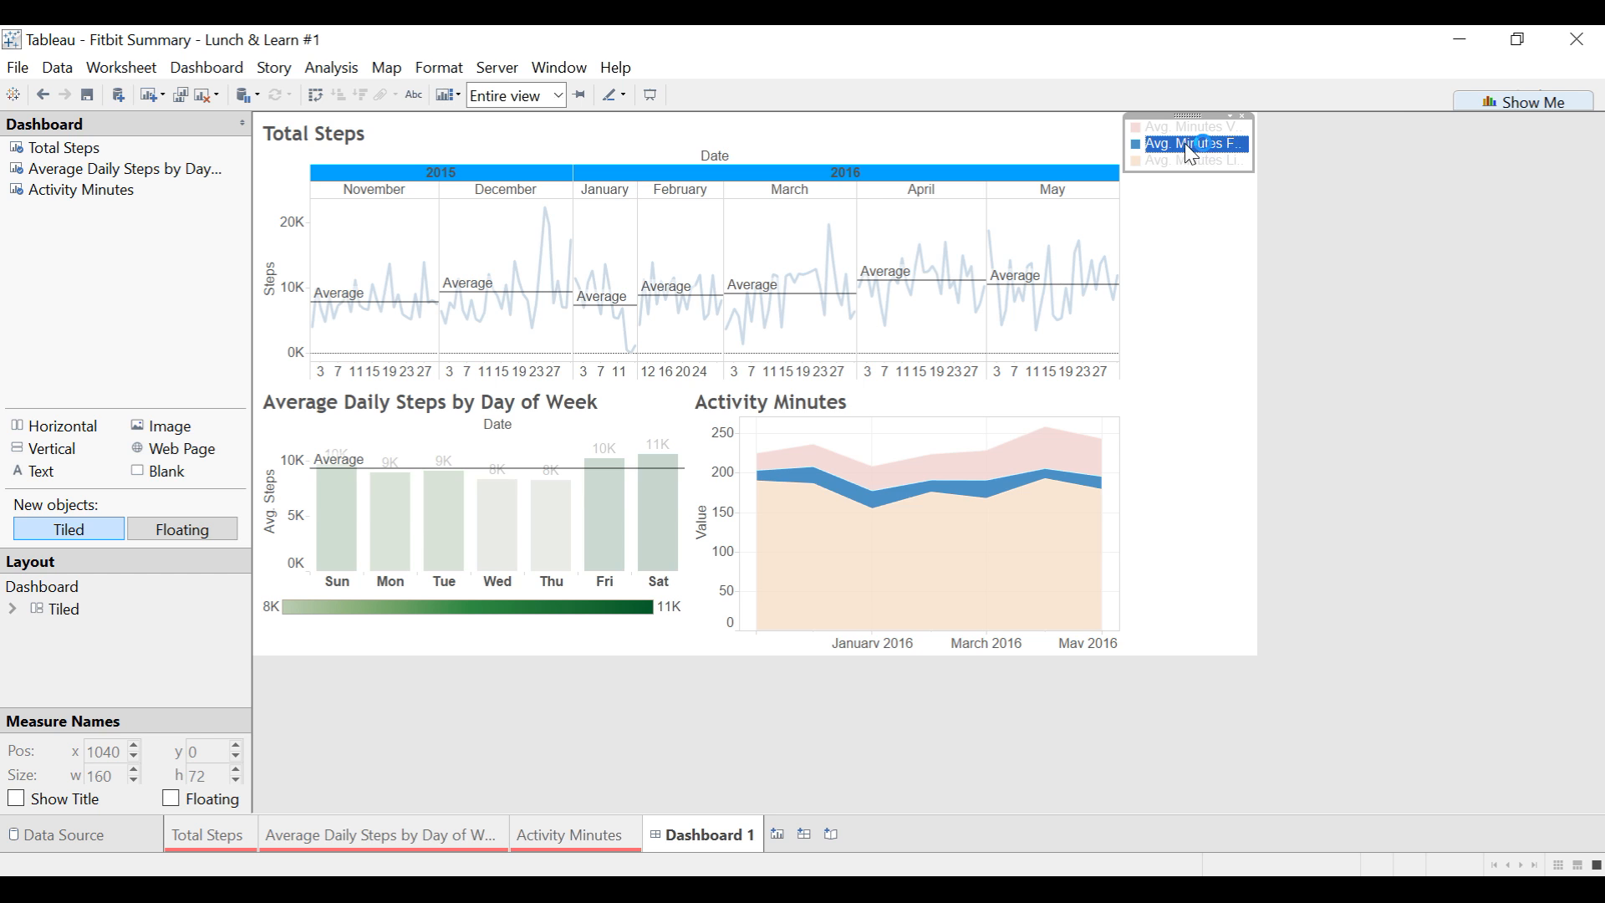
pyautogui.click(1206, 137)
pyautogui.moveTo(1194, 115); pyautogui.dragTo(919, 644)
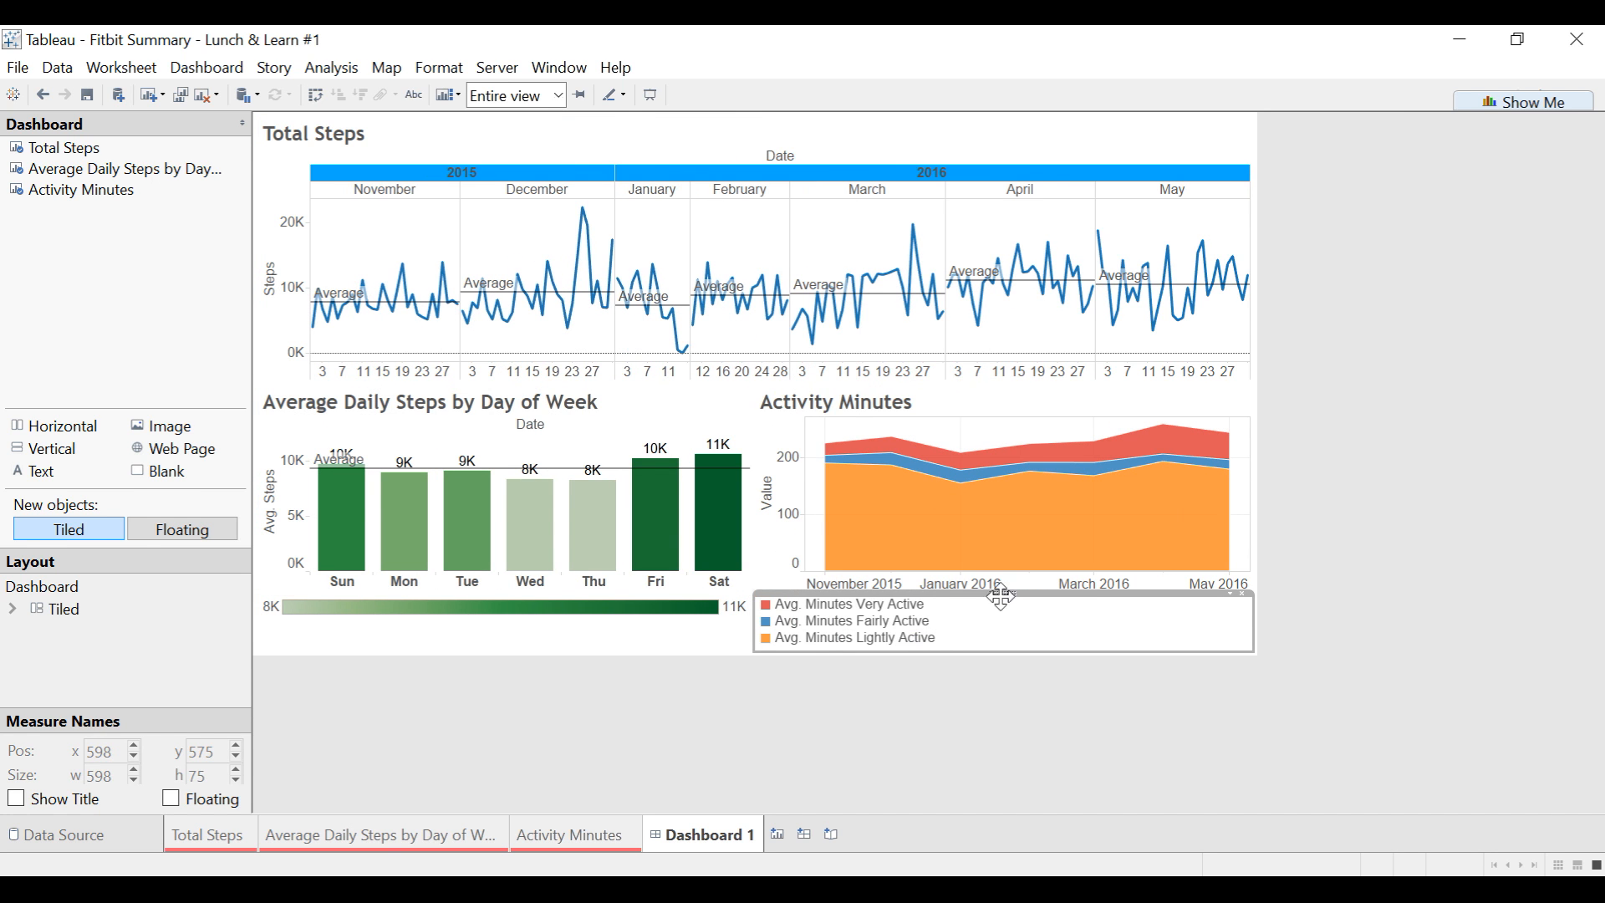
pyautogui.click(1337, 441)
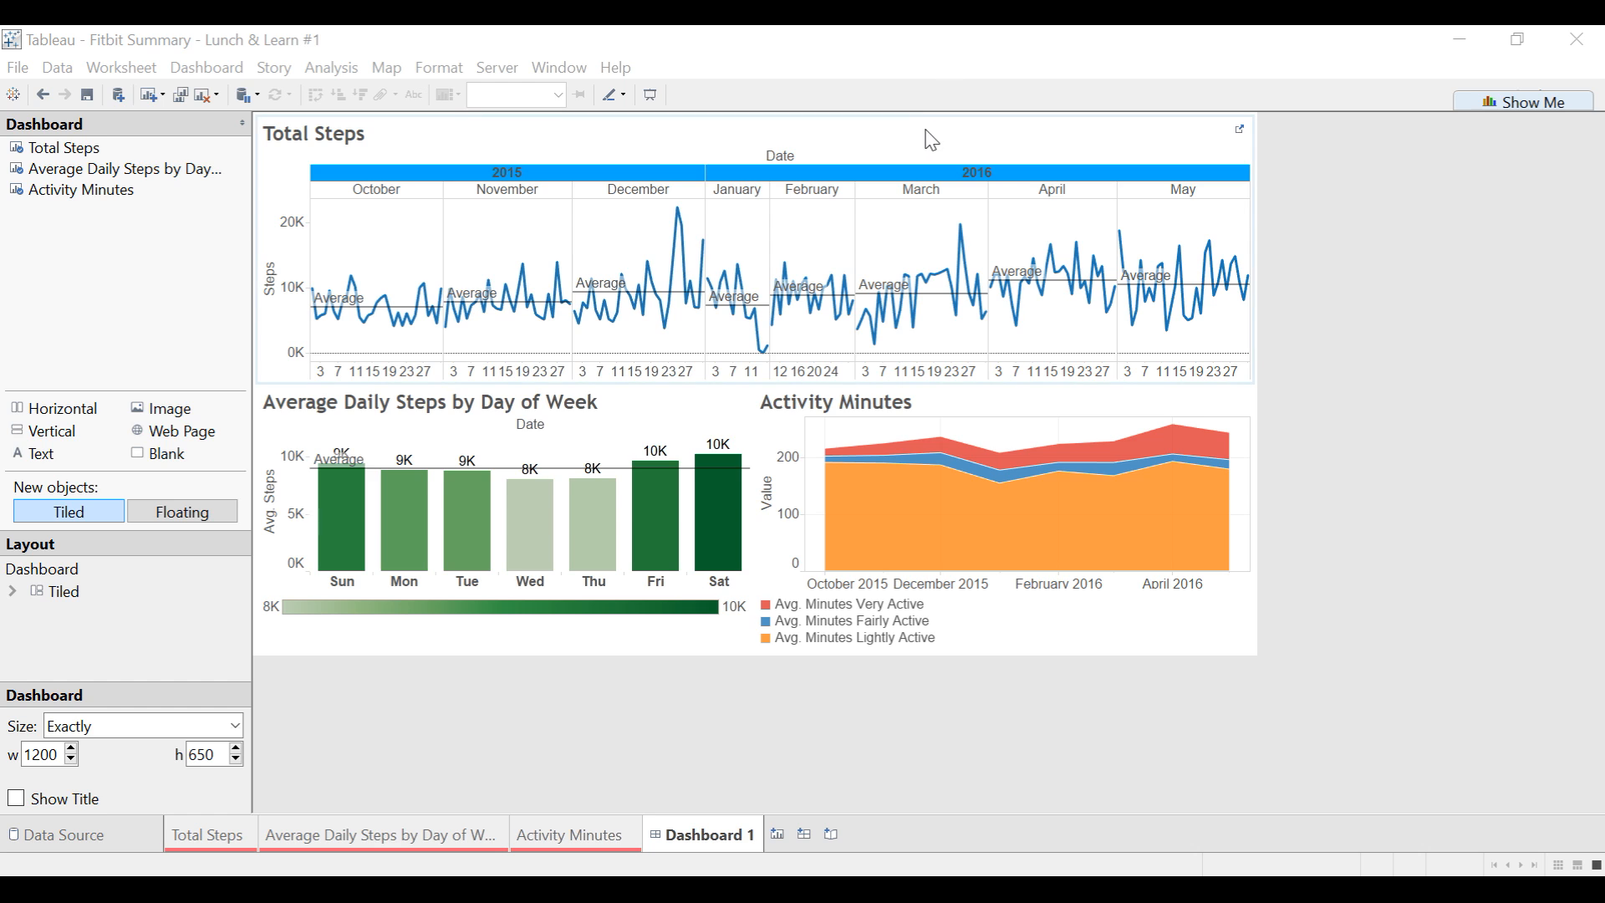
# Step: Check which fields the Total Steps chart offers as dashboard filters
pyautogui.click(862, 144)
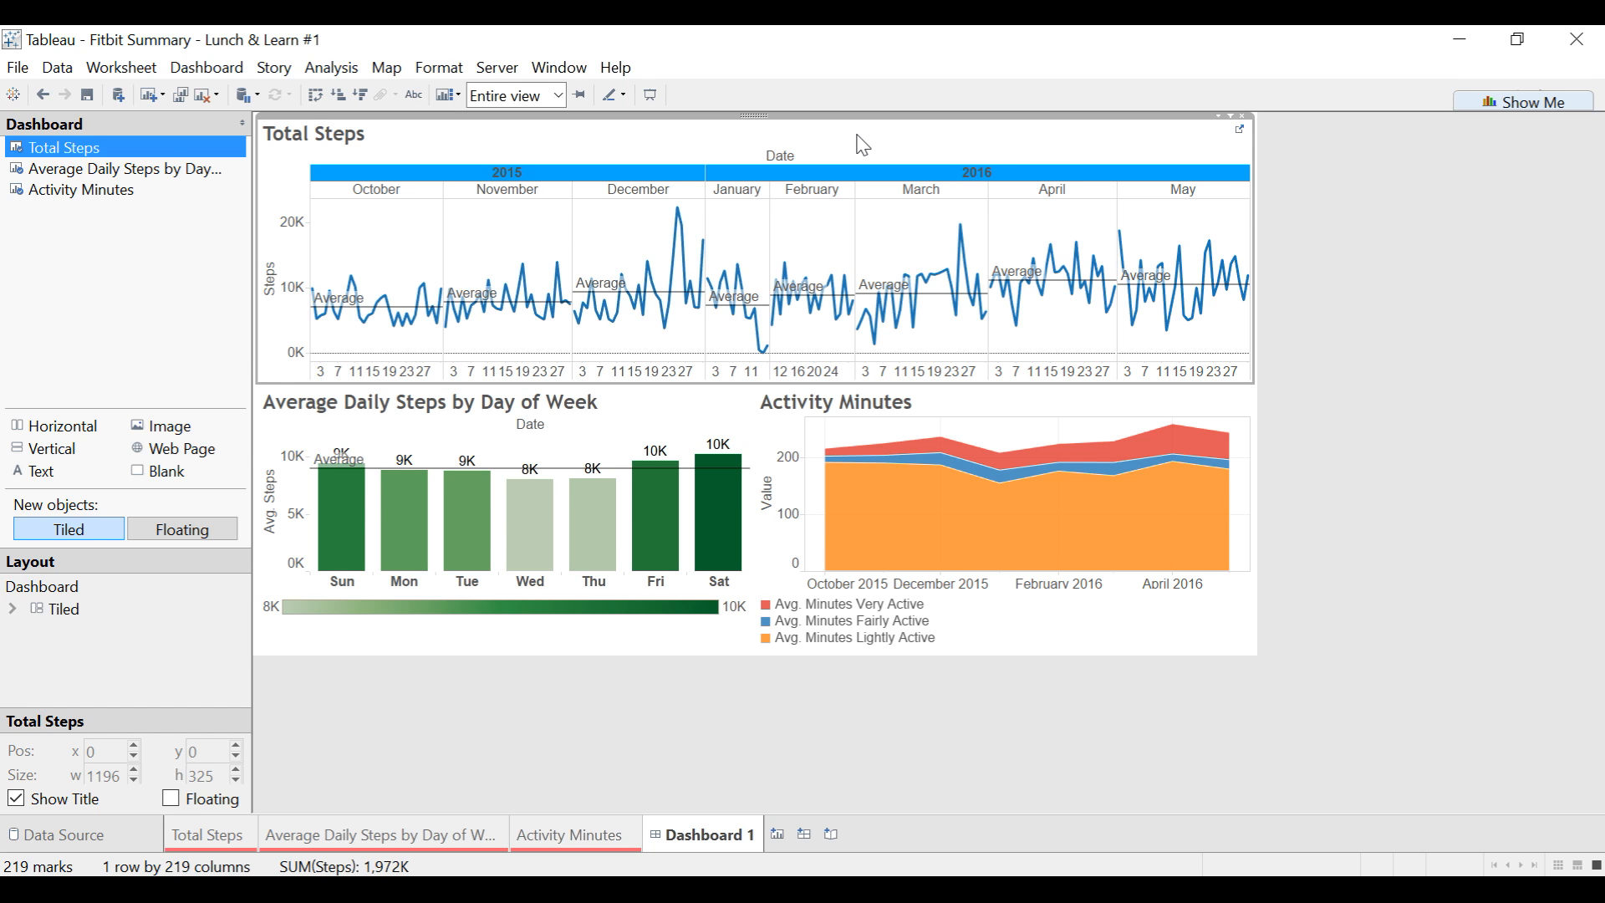
pyautogui.click(1219, 119)
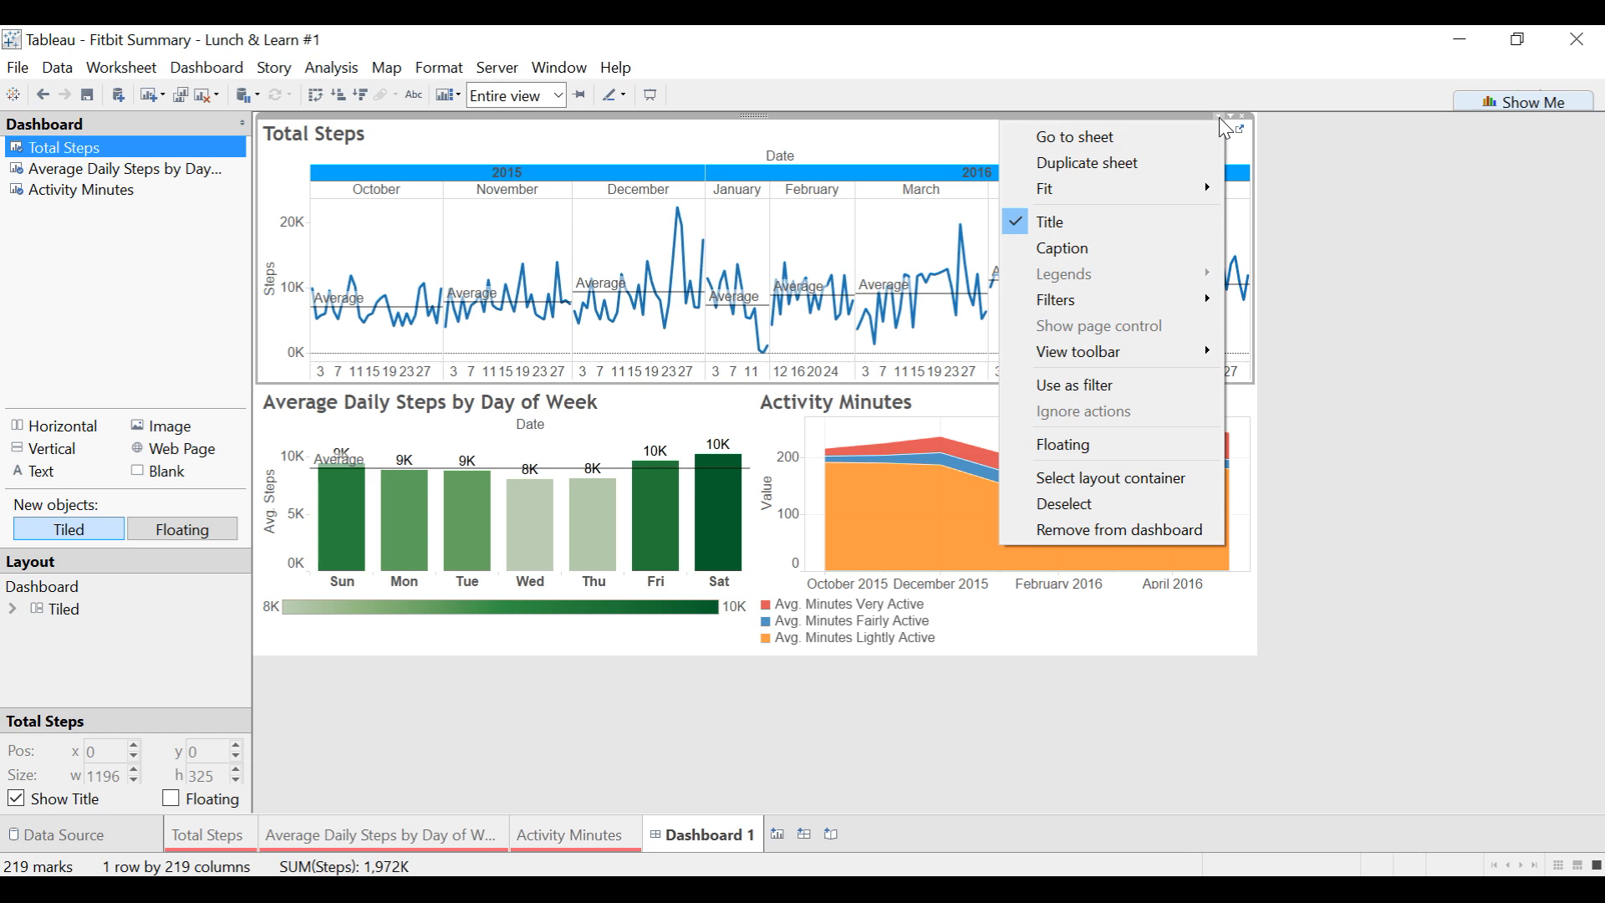
pyautogui.moveTo(1166, 302)
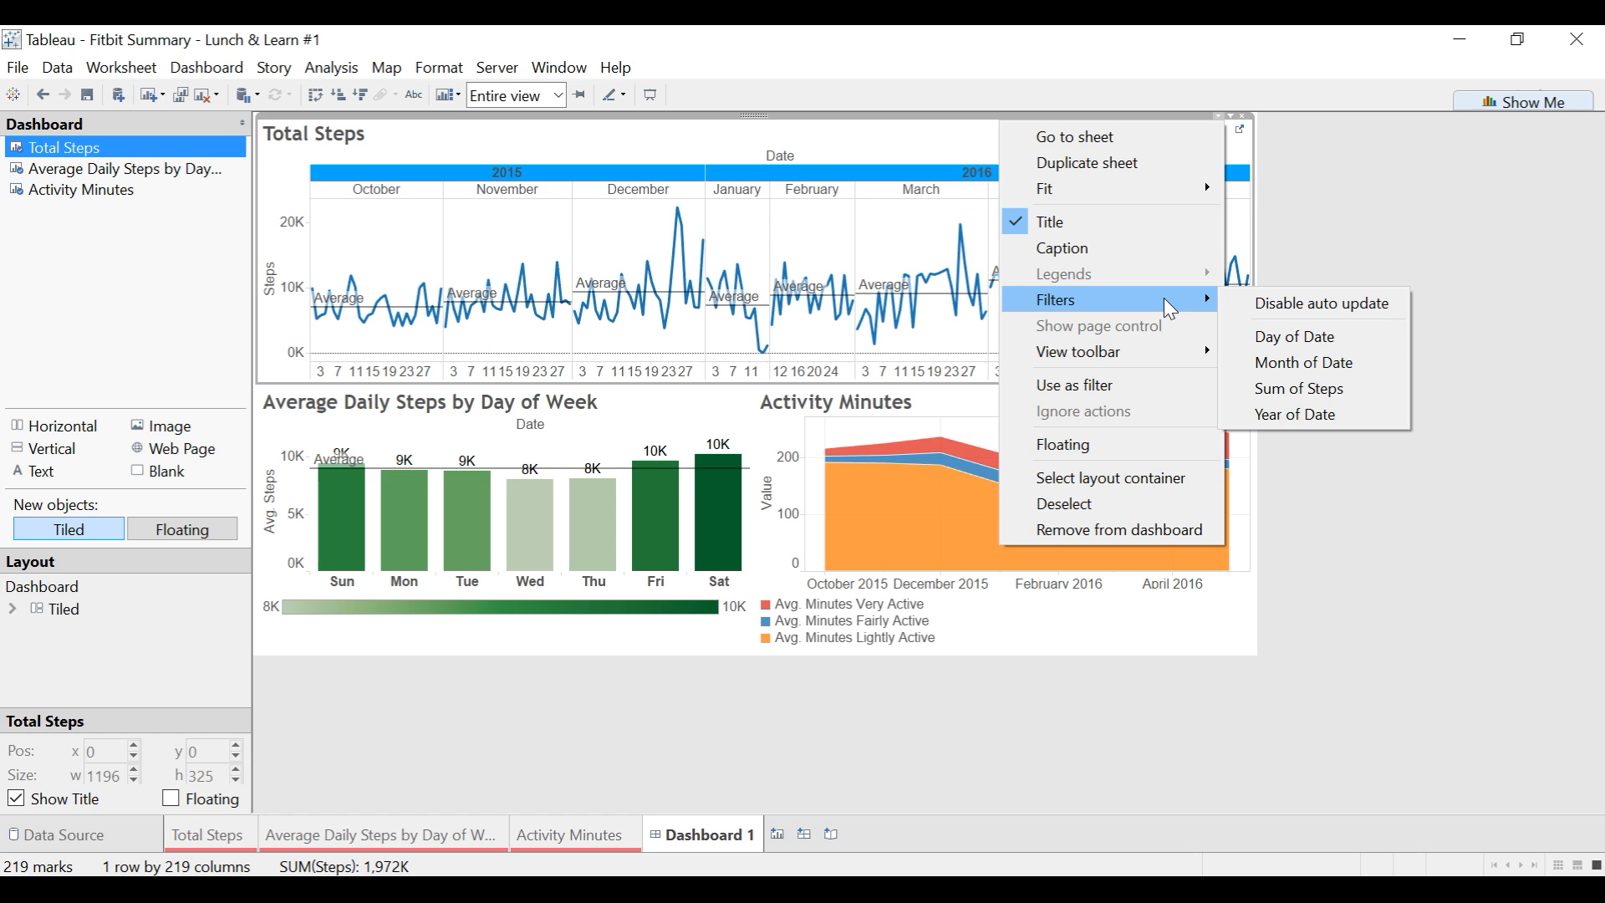
pyautogui.click(1309, 205)
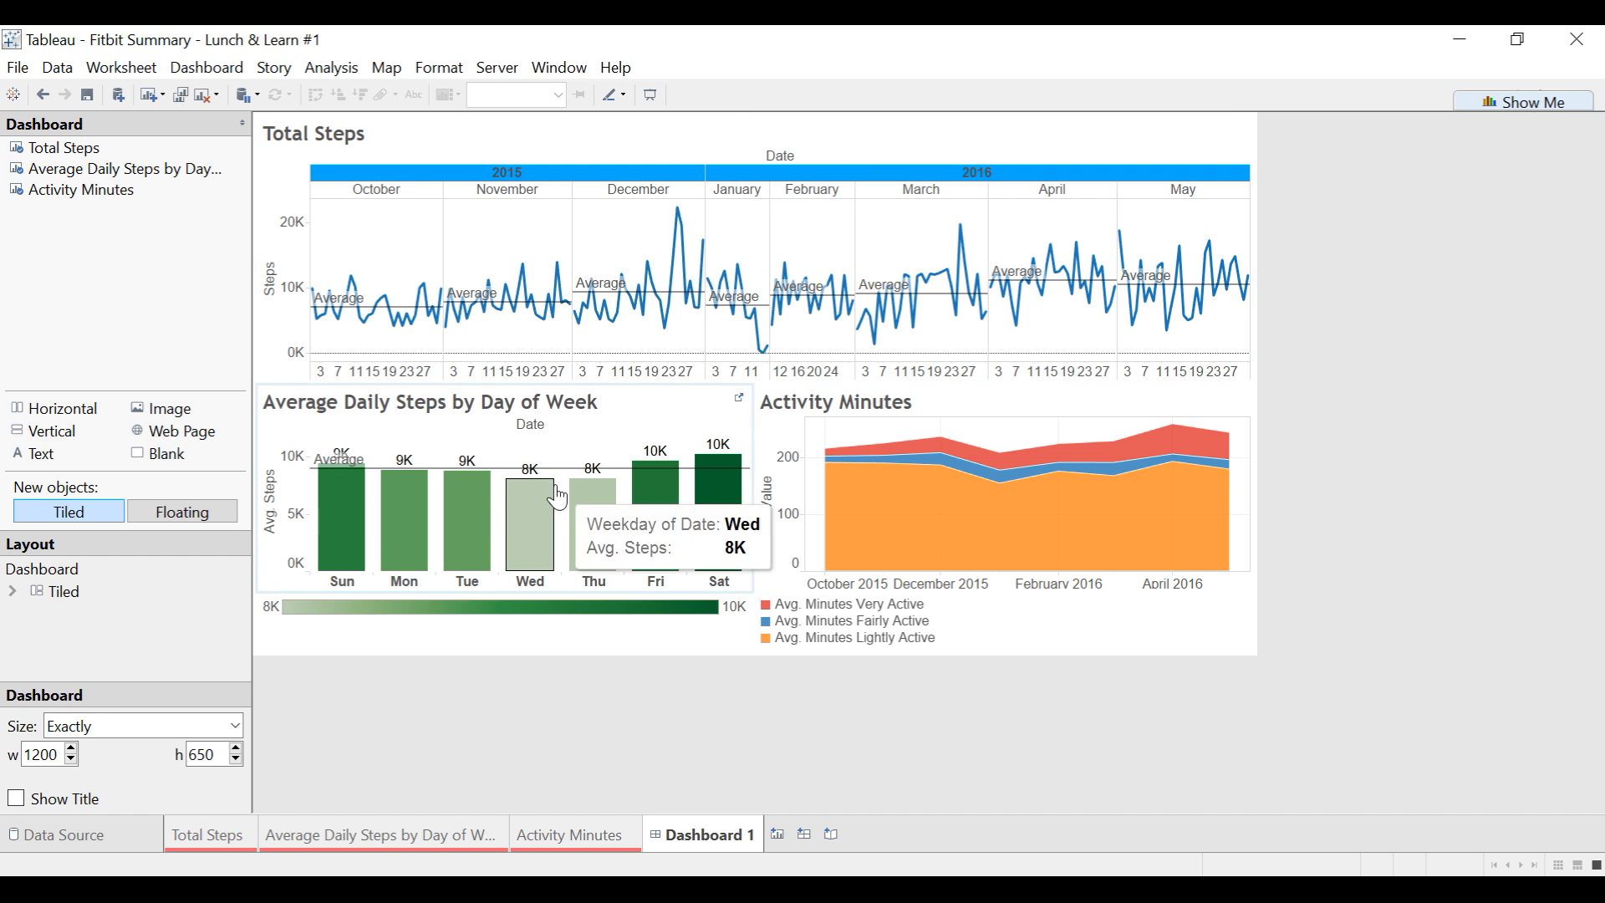
# Step: On the Total Steps worksheet, add a relative date filter on Date limited to the last 10 months
pyautogui.click(212, 835)
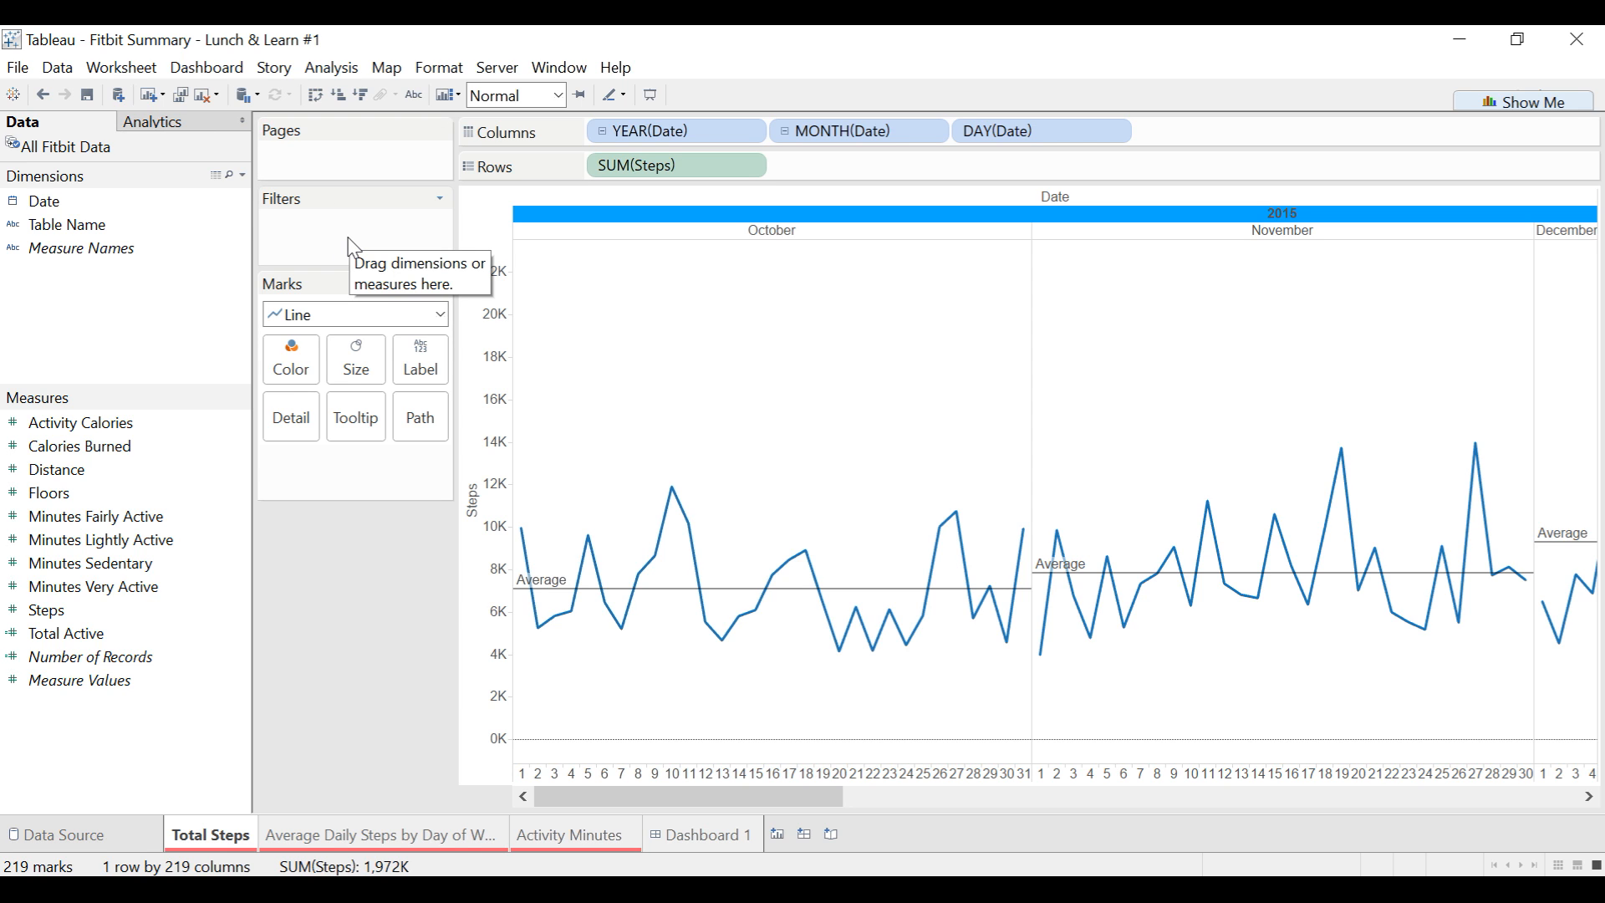
pyautogui.click(55, 205)
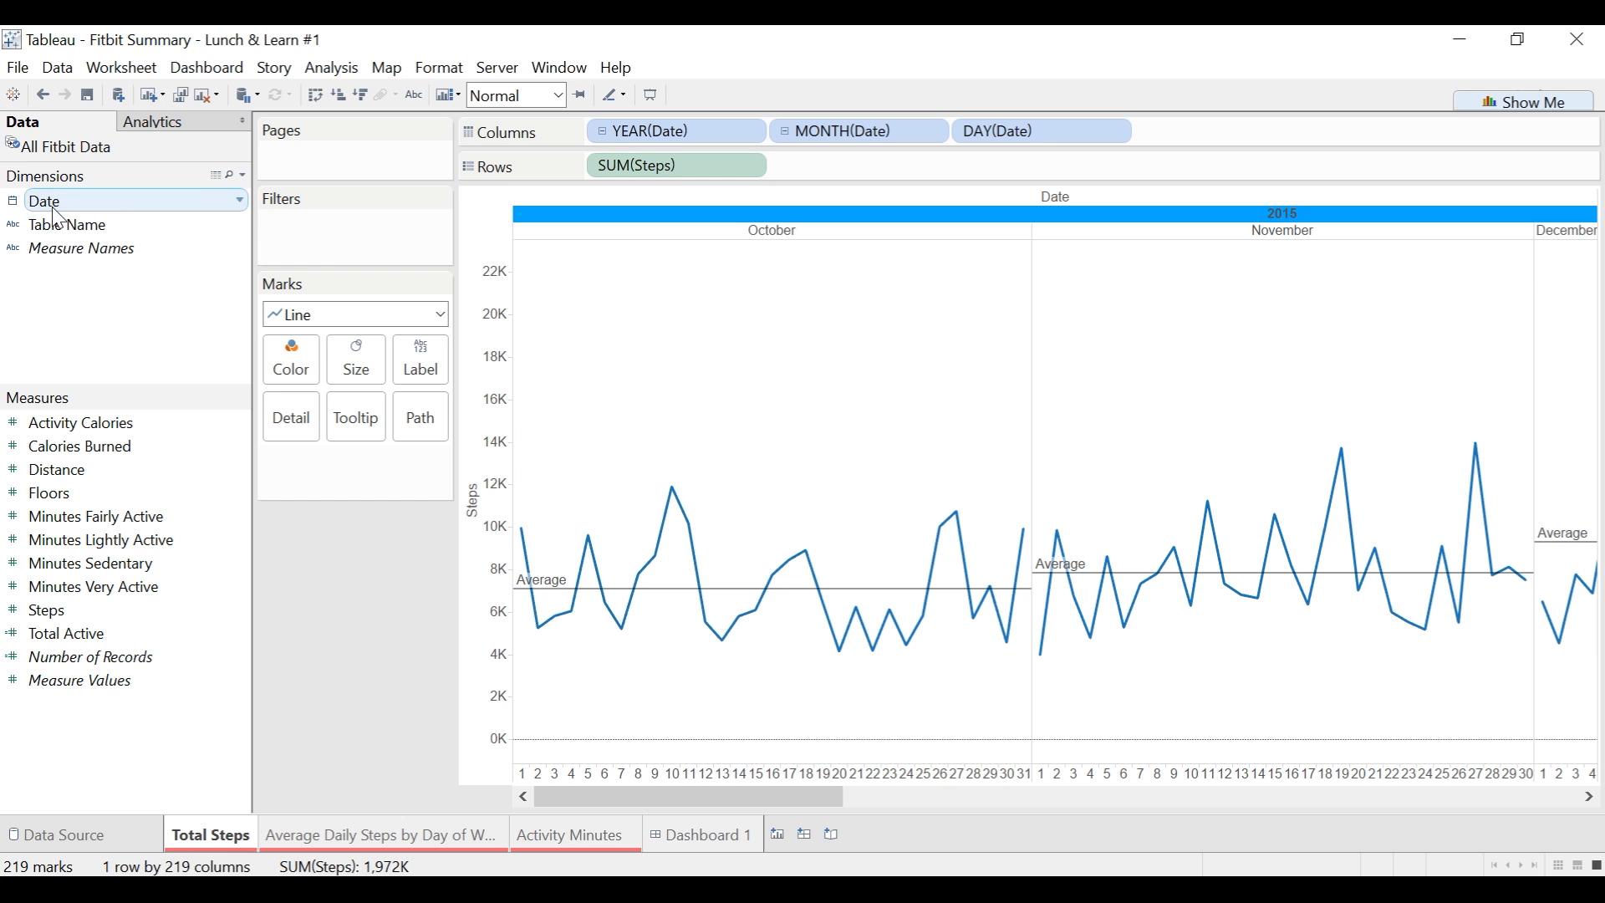
pyautogui.click(53, 209)
pyautogui.moveTo(57, 215); pyautogui.dragTo(301, 248)
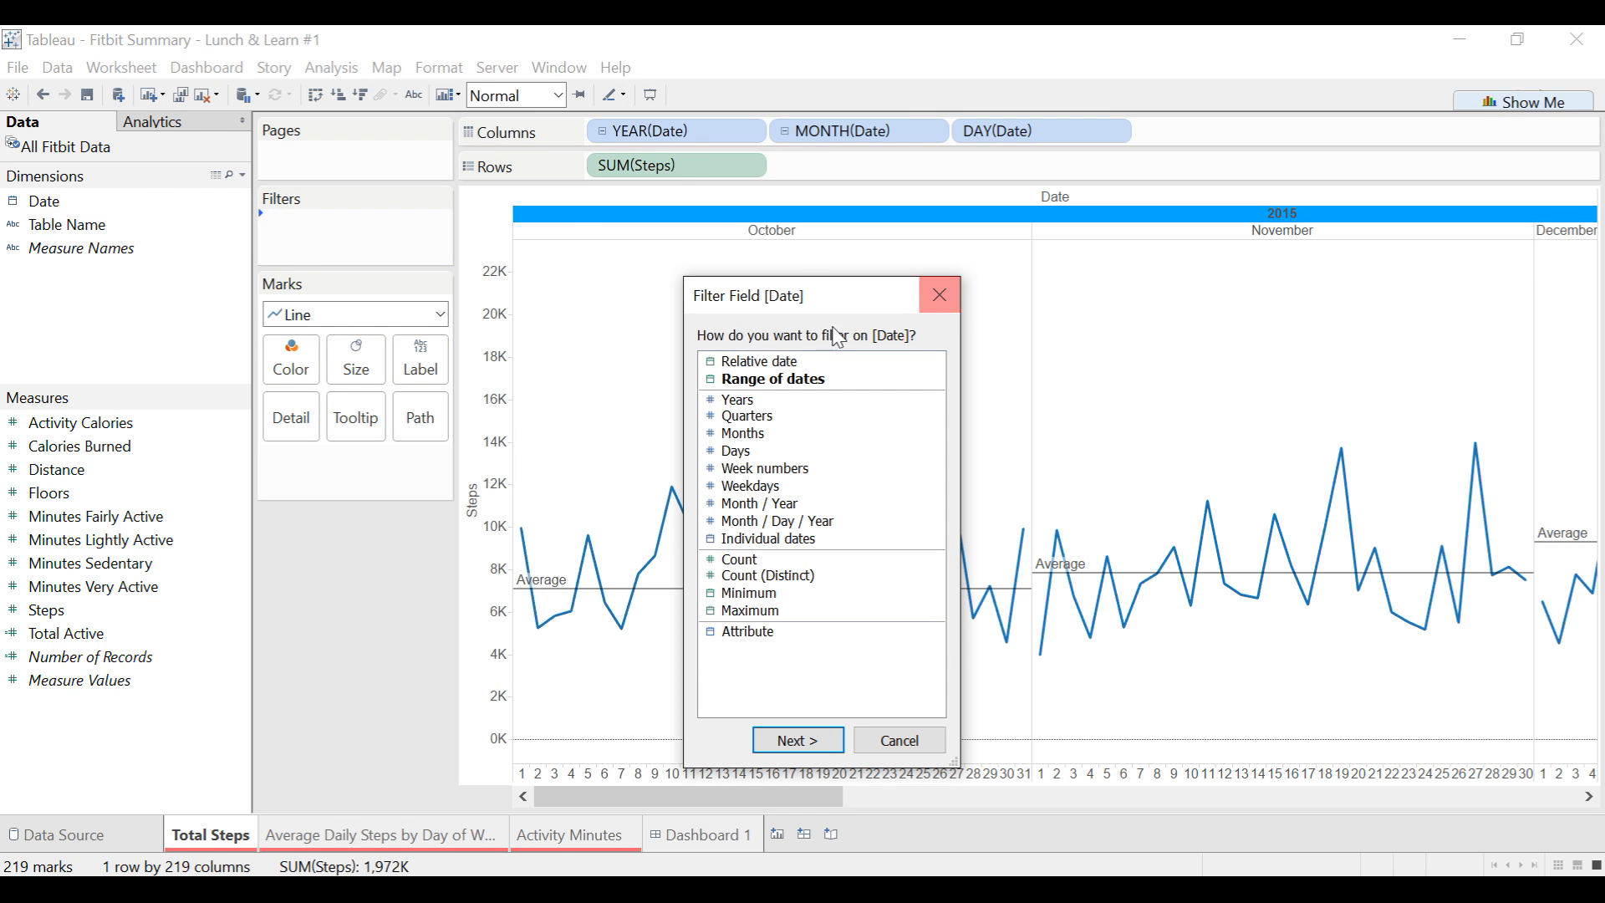
pyautogui.click(810, 366)
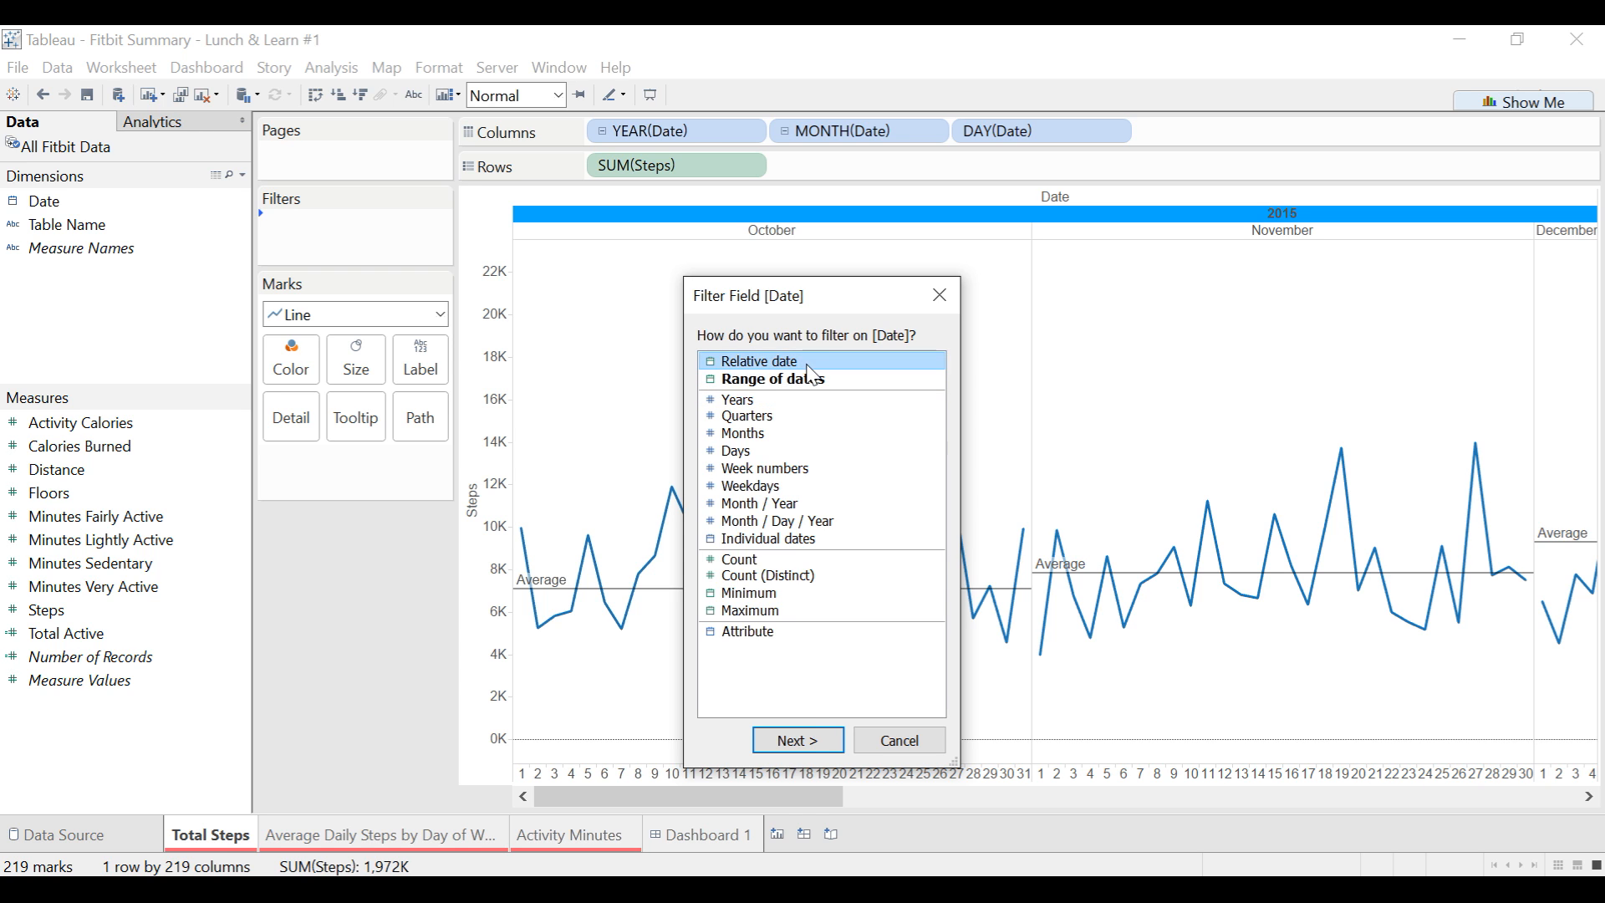
pyautogui.click(799, 741)
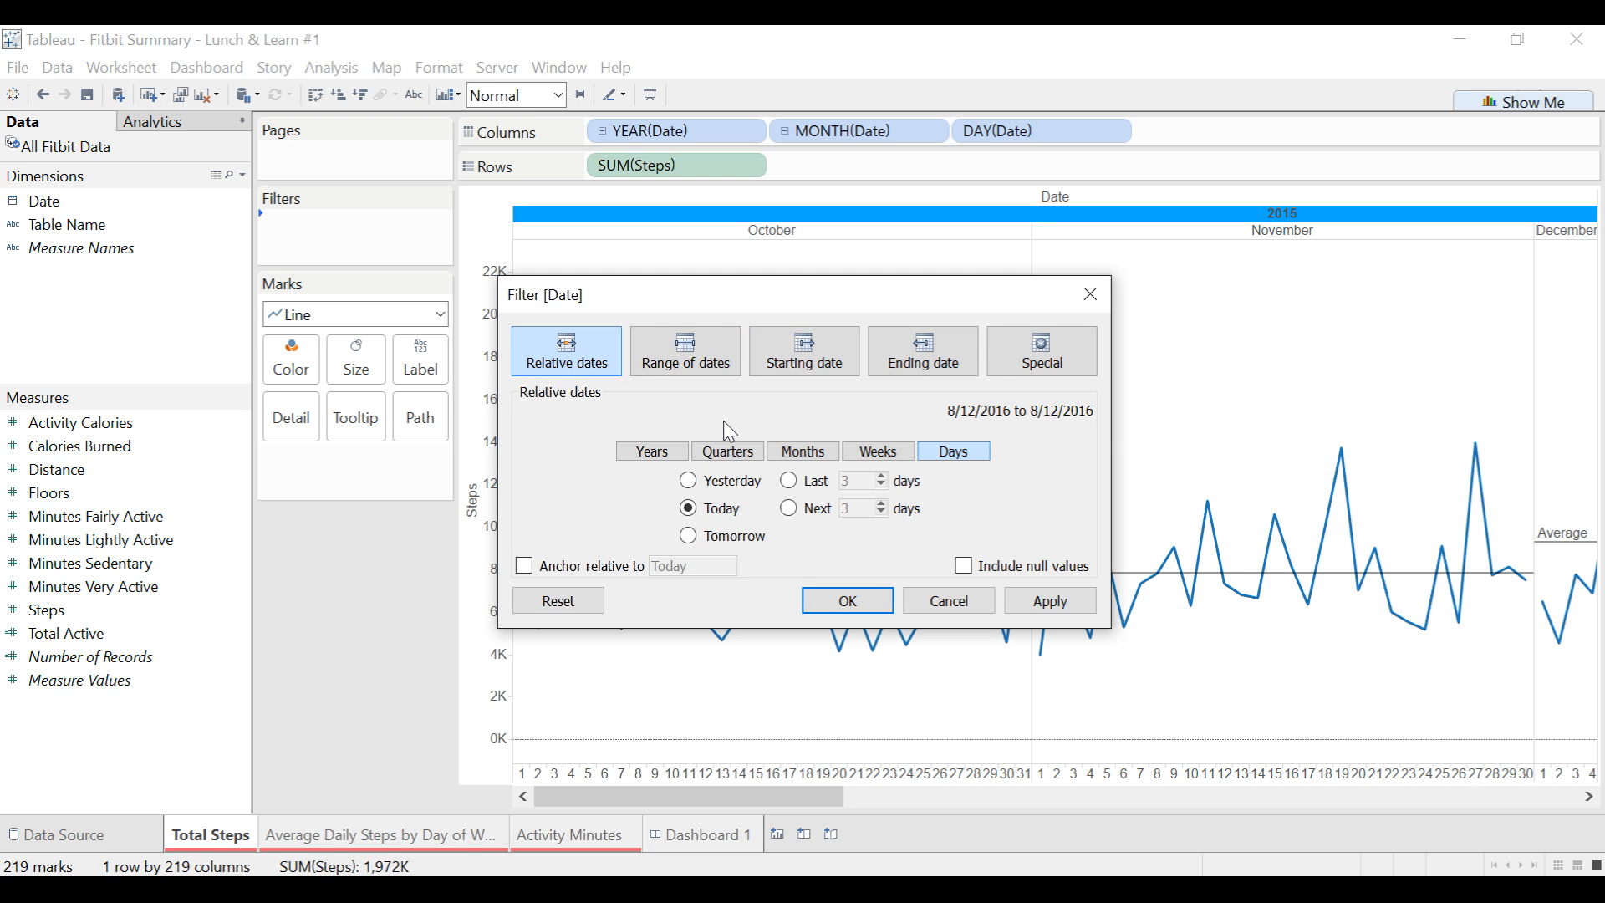
pyautogui.click(827, 458)
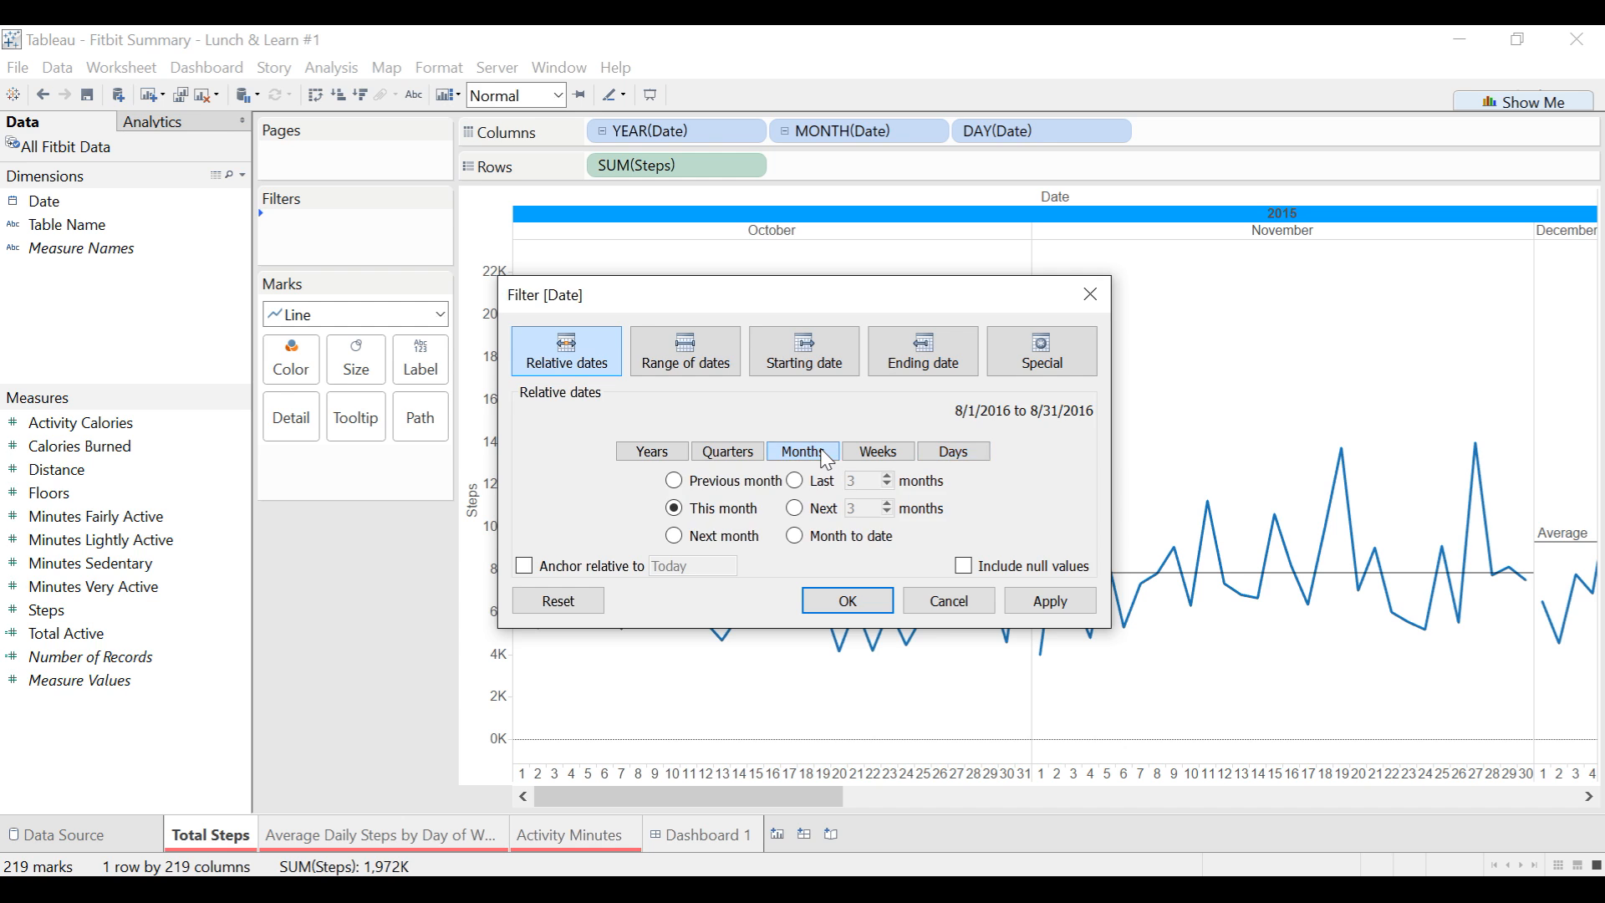
pyautogui.click(800, 481)
pyautogui.doubleClick(873, 480)
pyautogui.write('10')
pyautogui.click(847, 601)
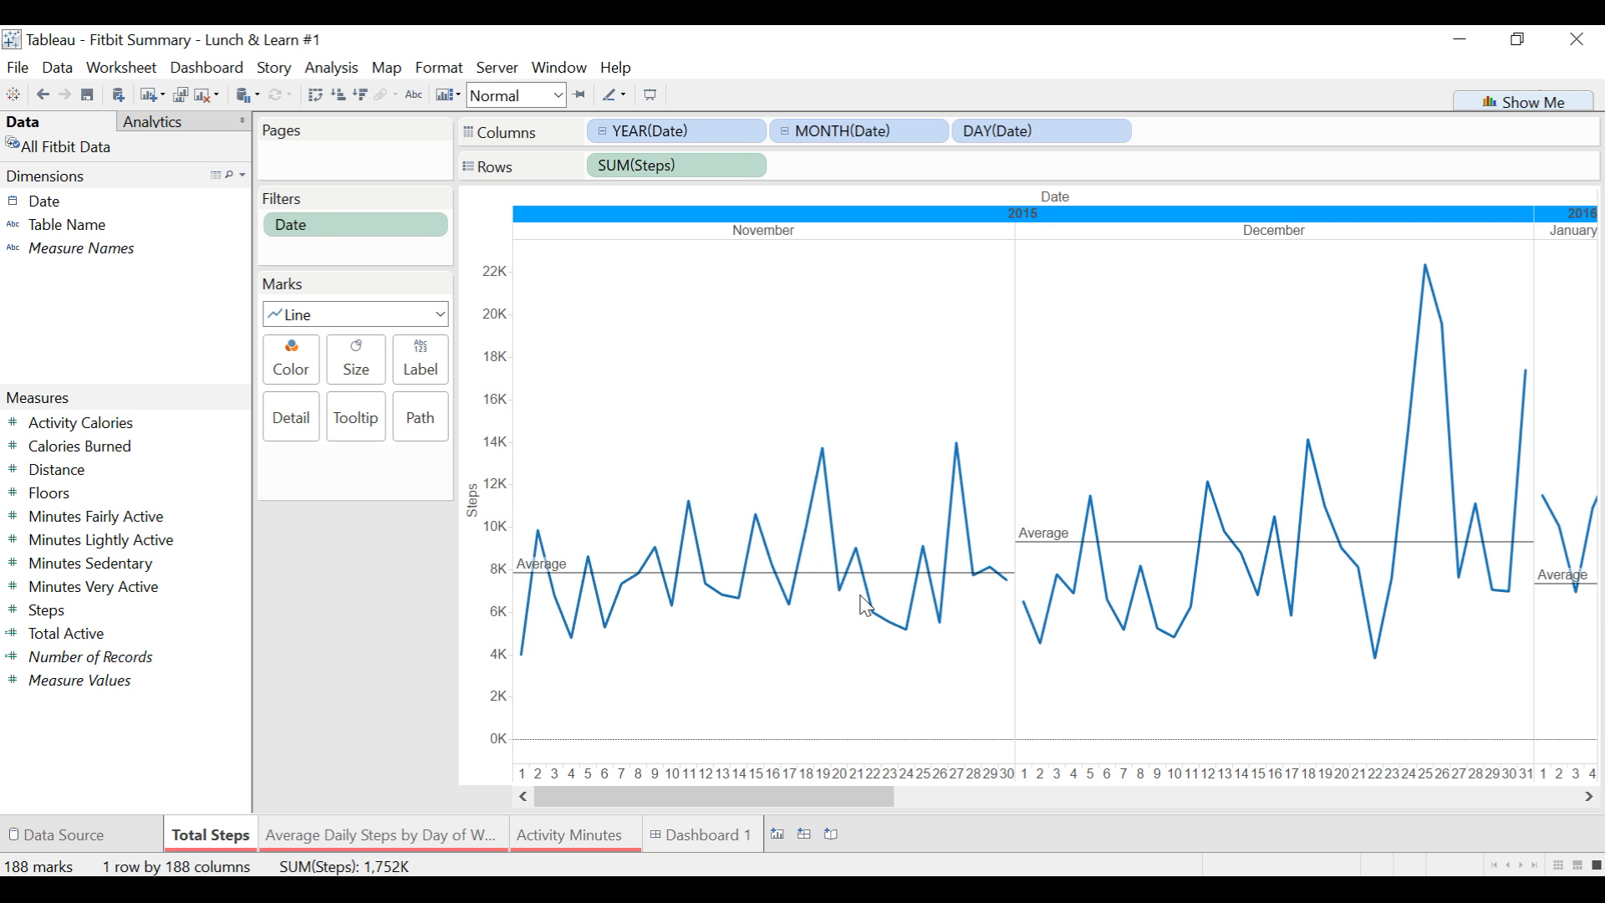
# Step: Show the Date filter of the Total Steps chart on Dashboard 1 and open its relative date options
pyautogui.click(717, 833)
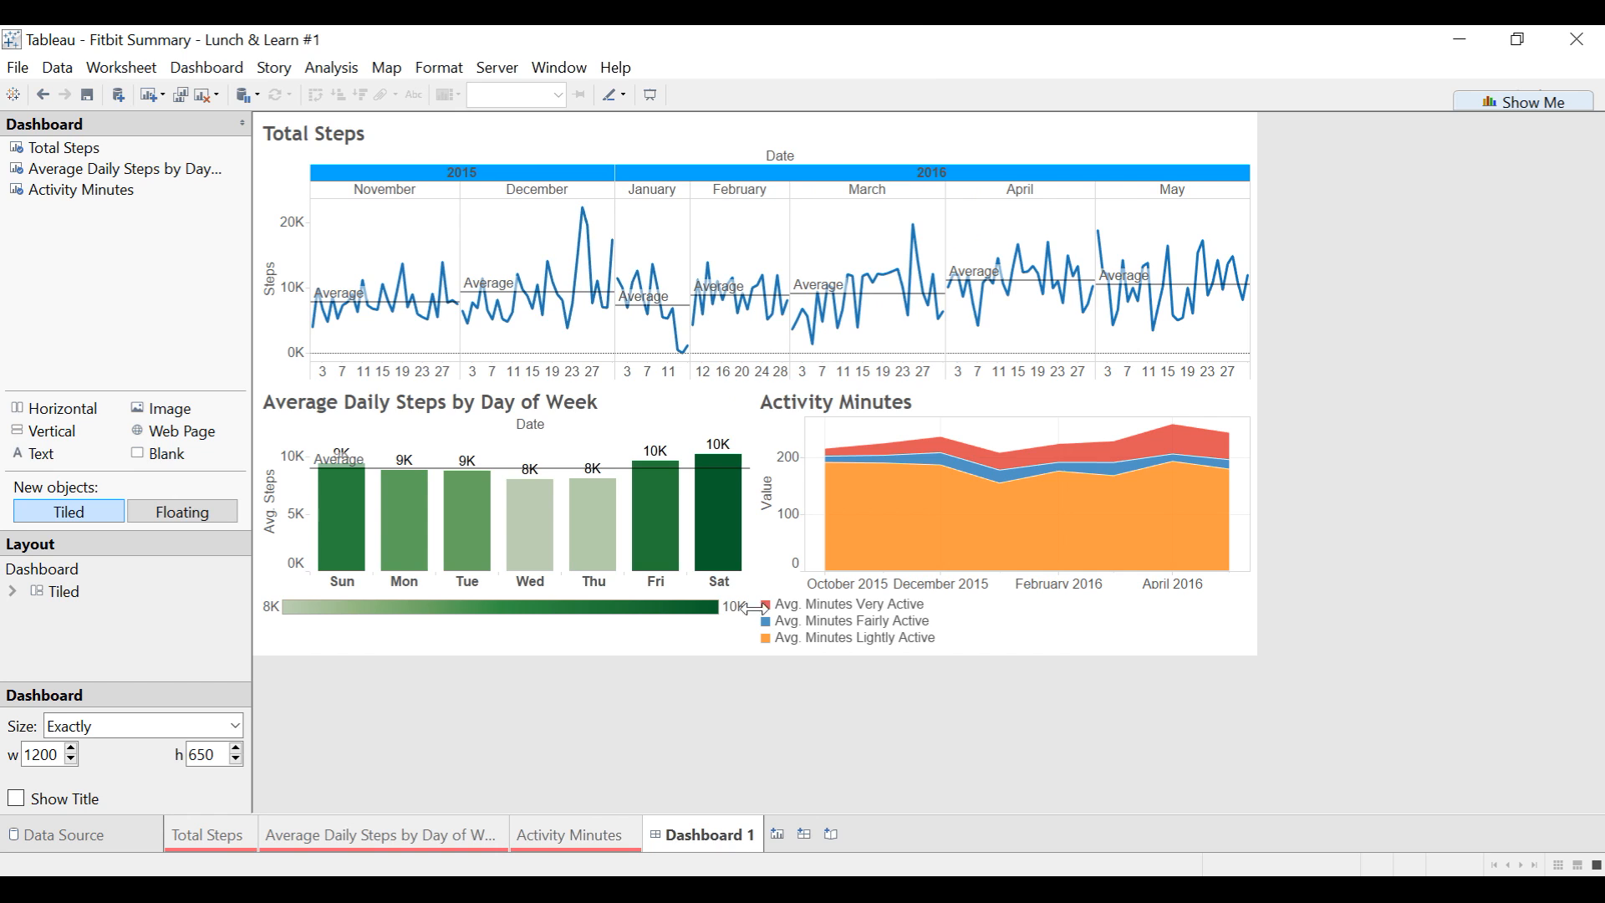
pyautogui.click(953, 133)
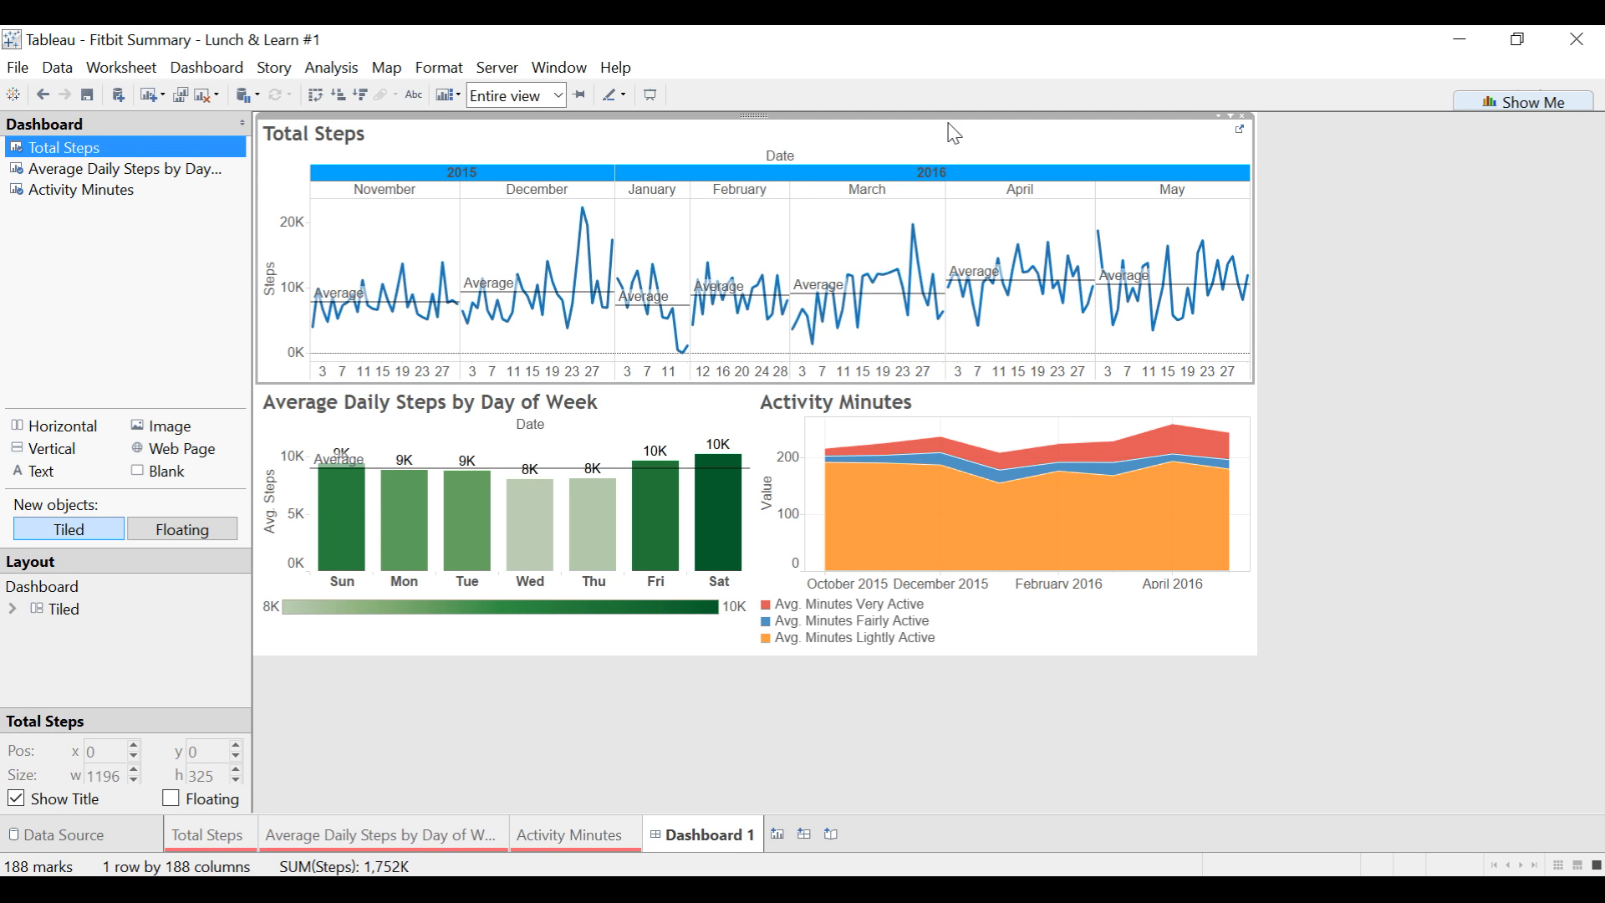
pyautogui.click(1217, 117)
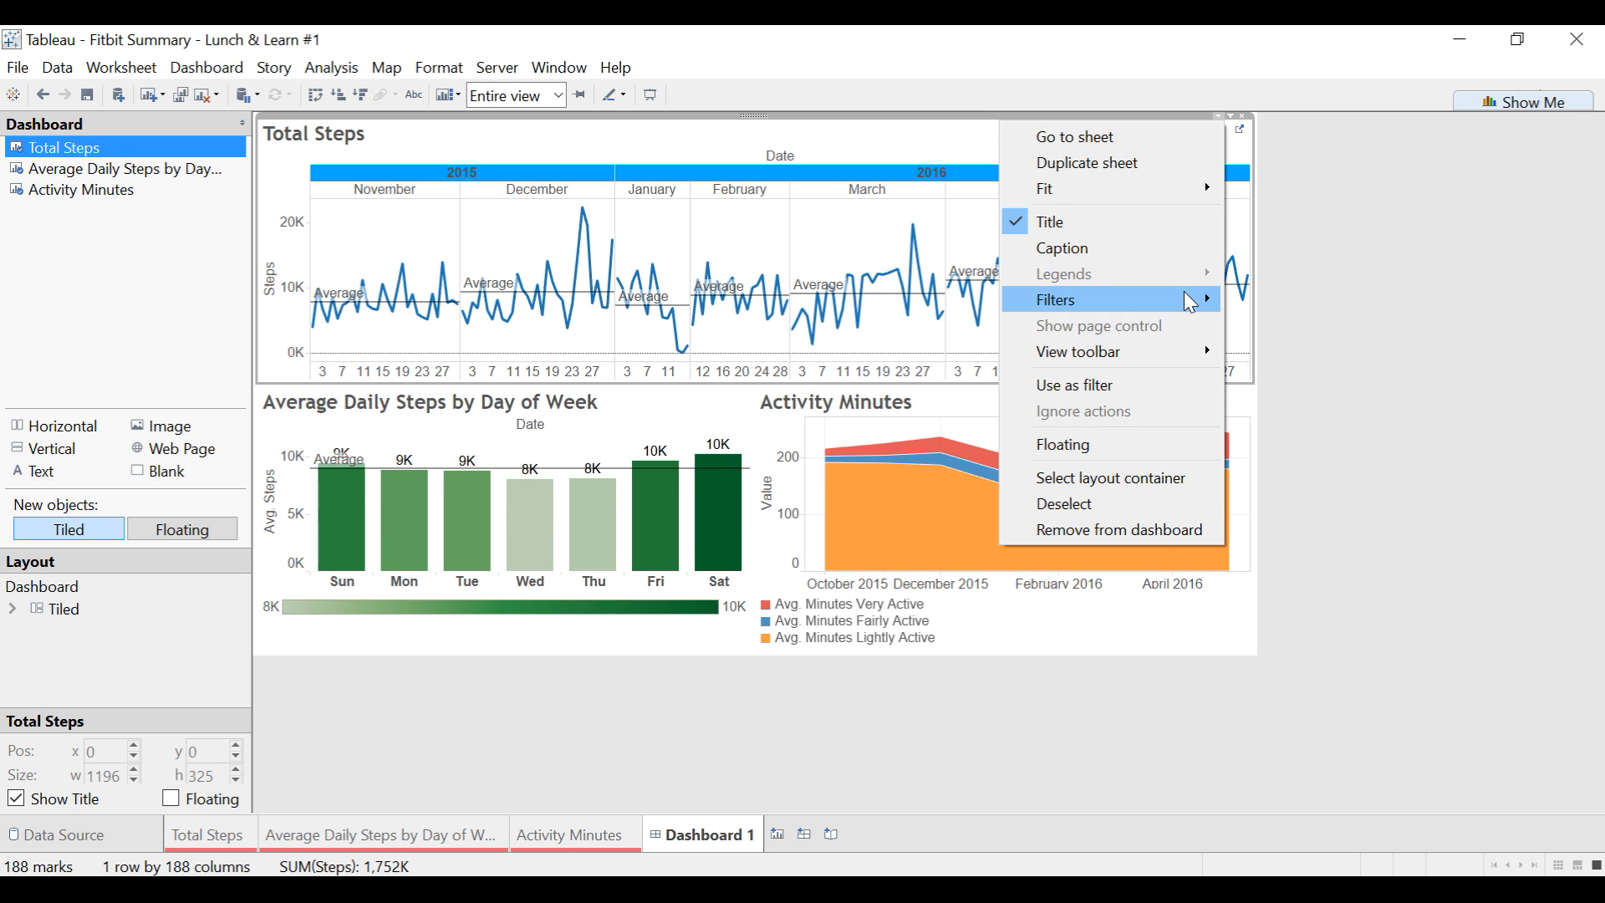
pyautogui.moveTo(1190, 303)
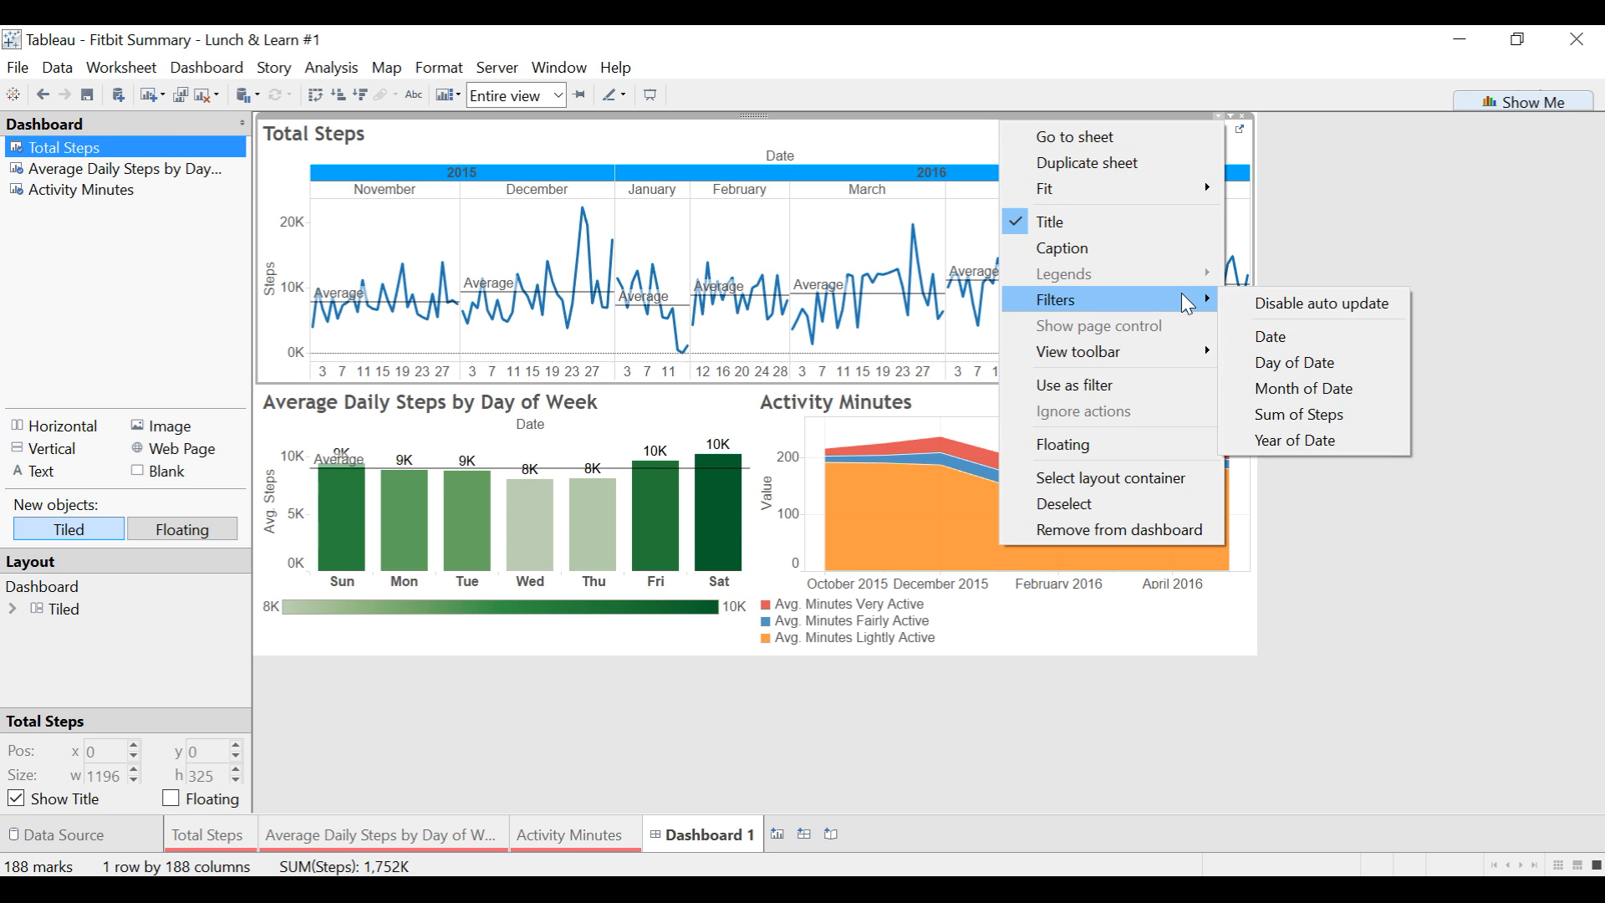
pyautogui.click(1283, 334)
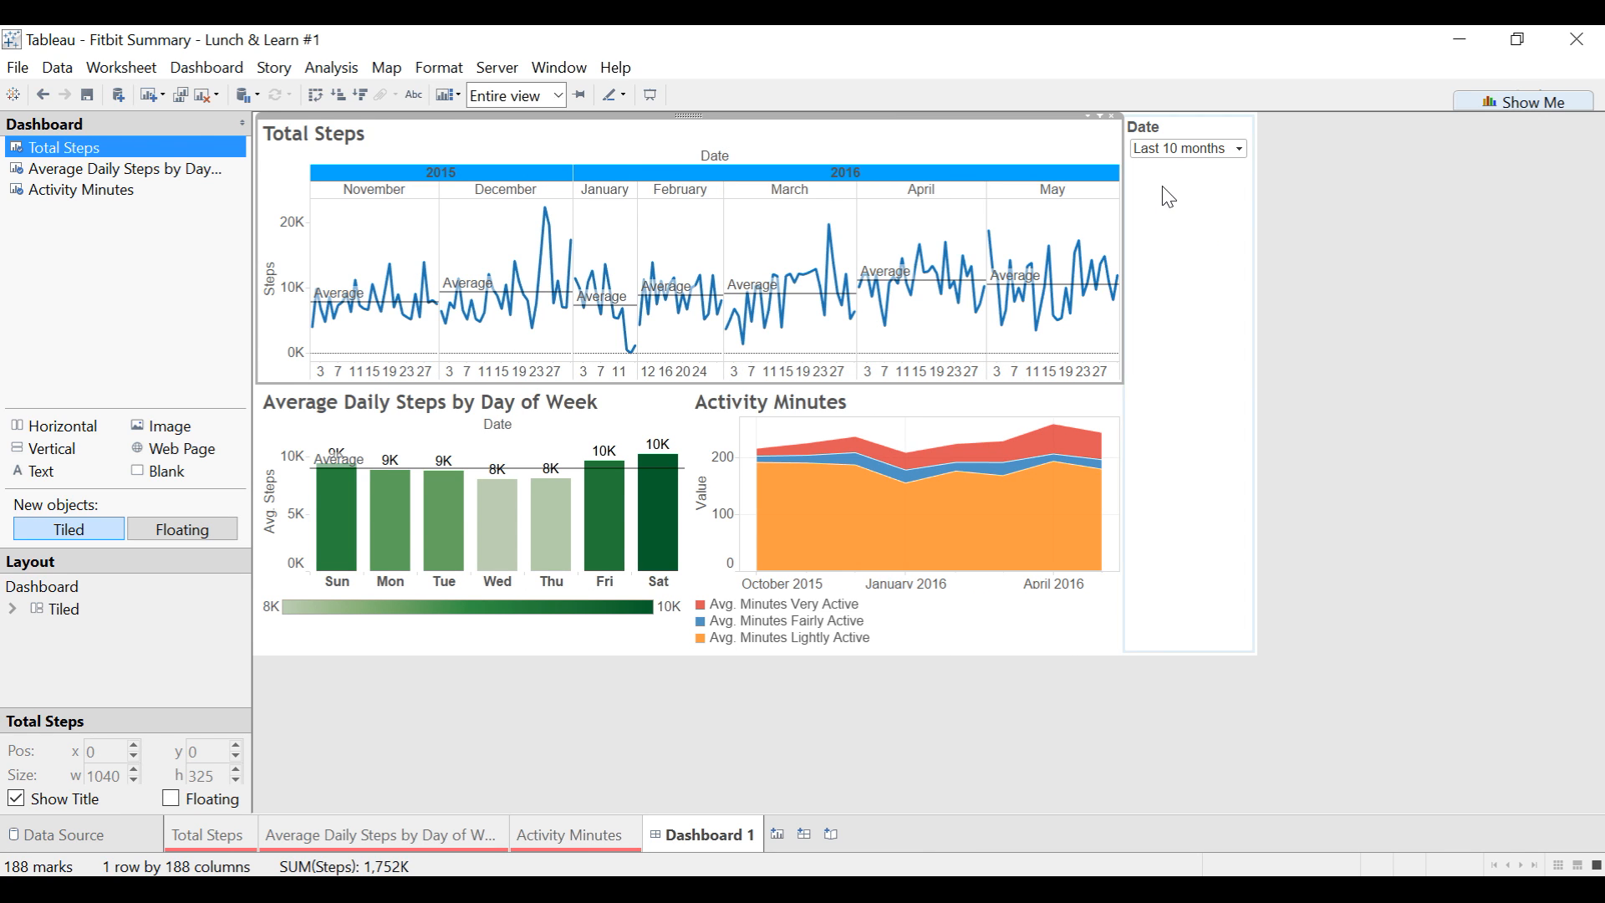
pyautogui.click(1241, 150)
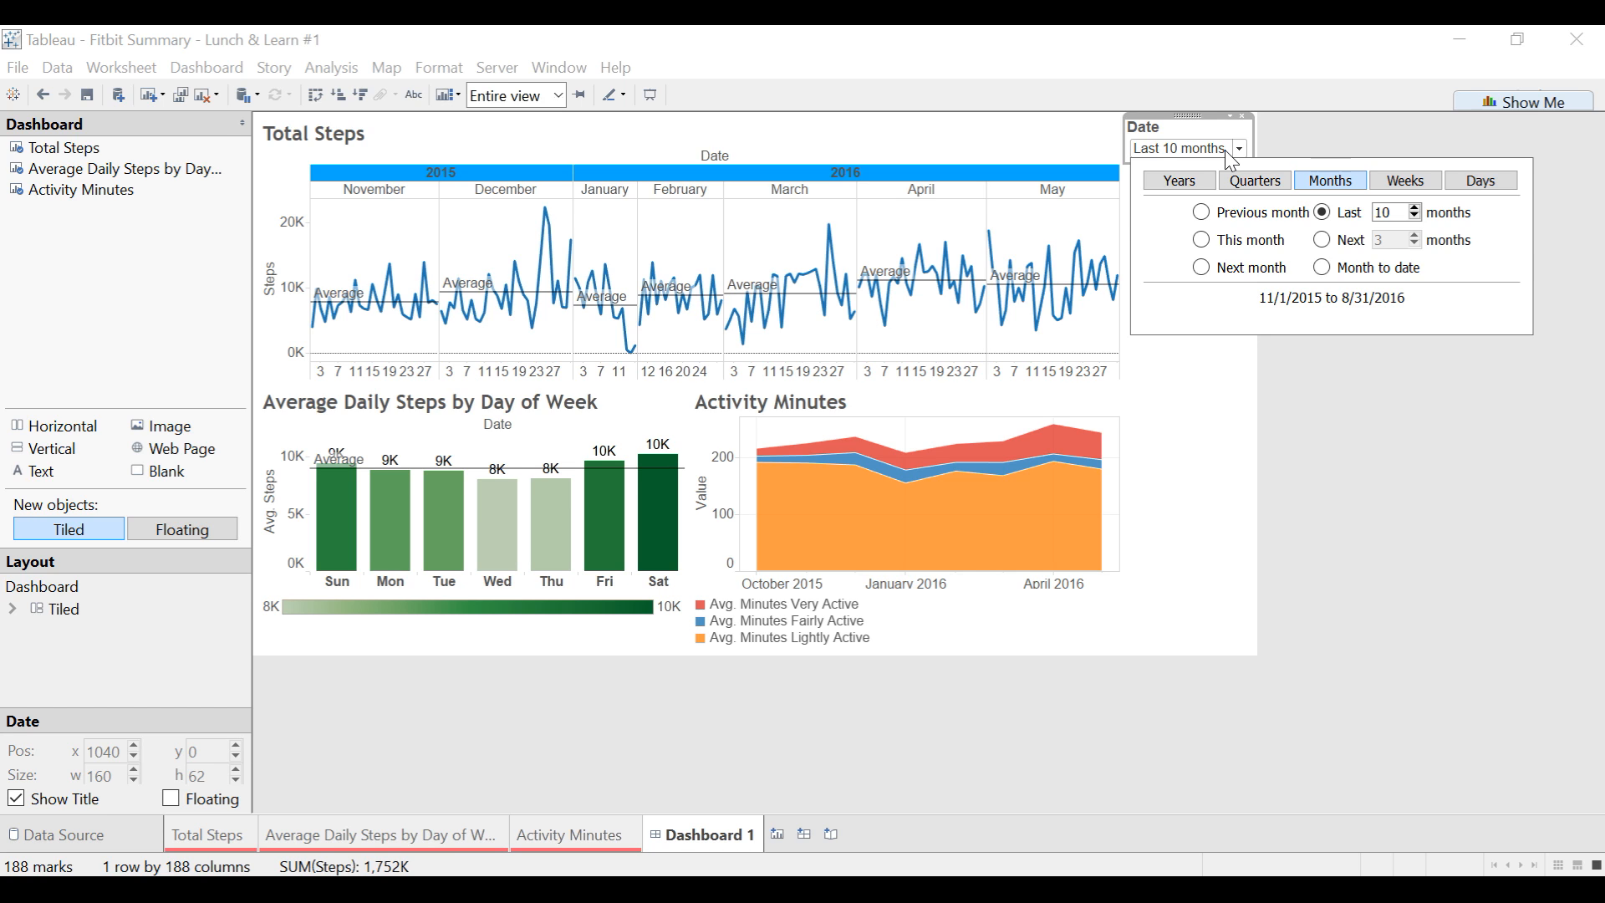
# Step: Limit the Total Steps chart to the last 5 months with the dashboard's Date filter
pyautogui.click(1277, 142)
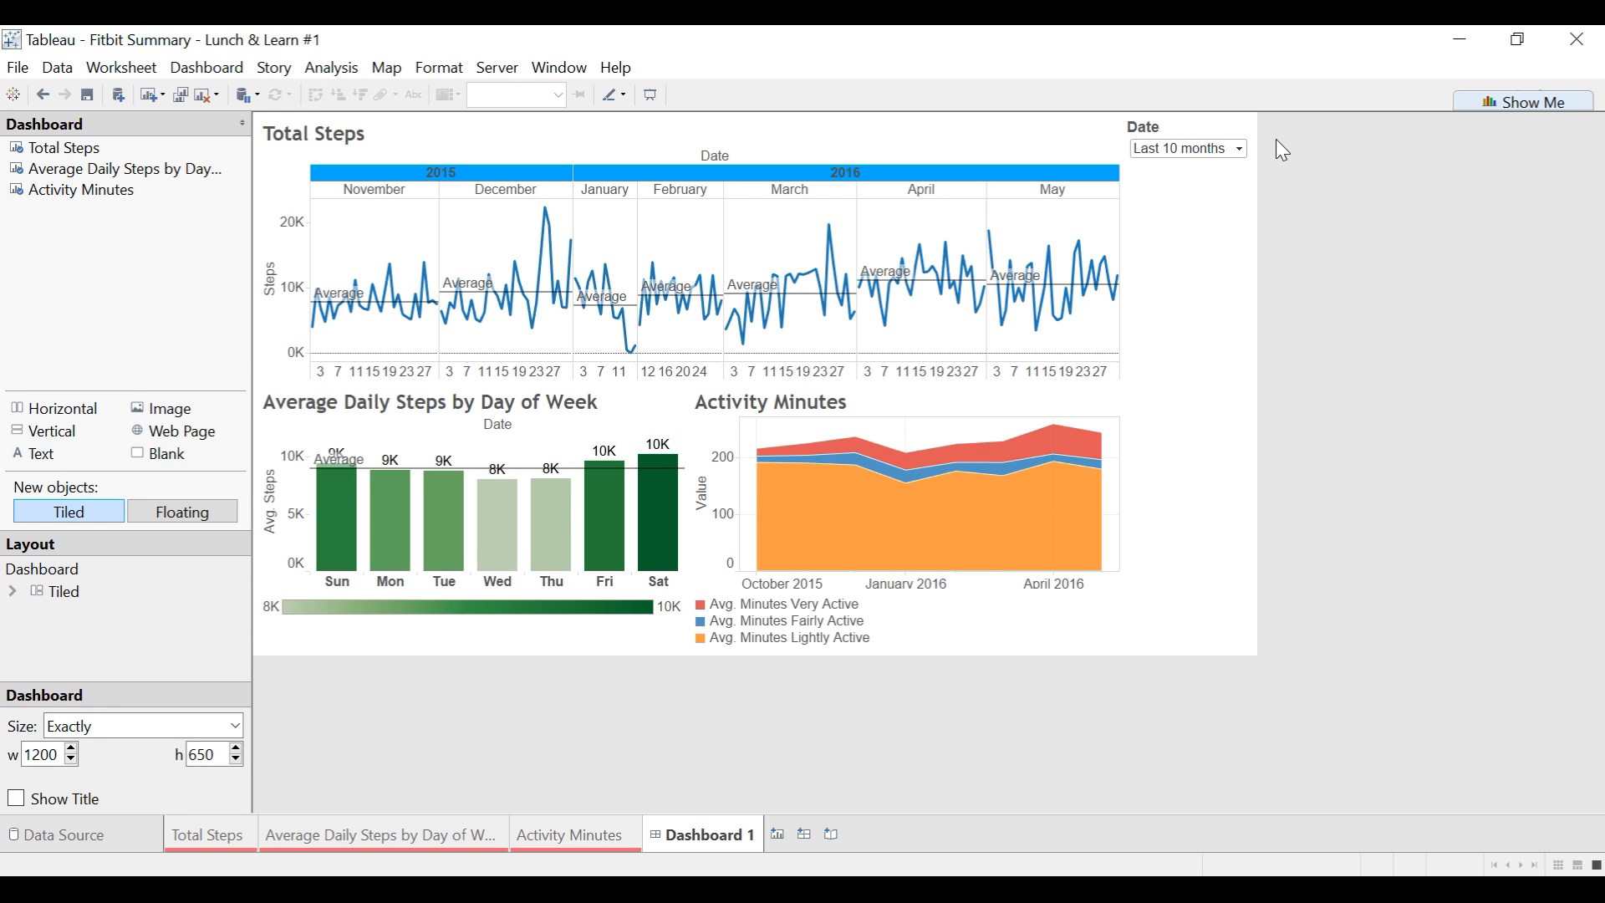
pyautogui.click(1238, 149)
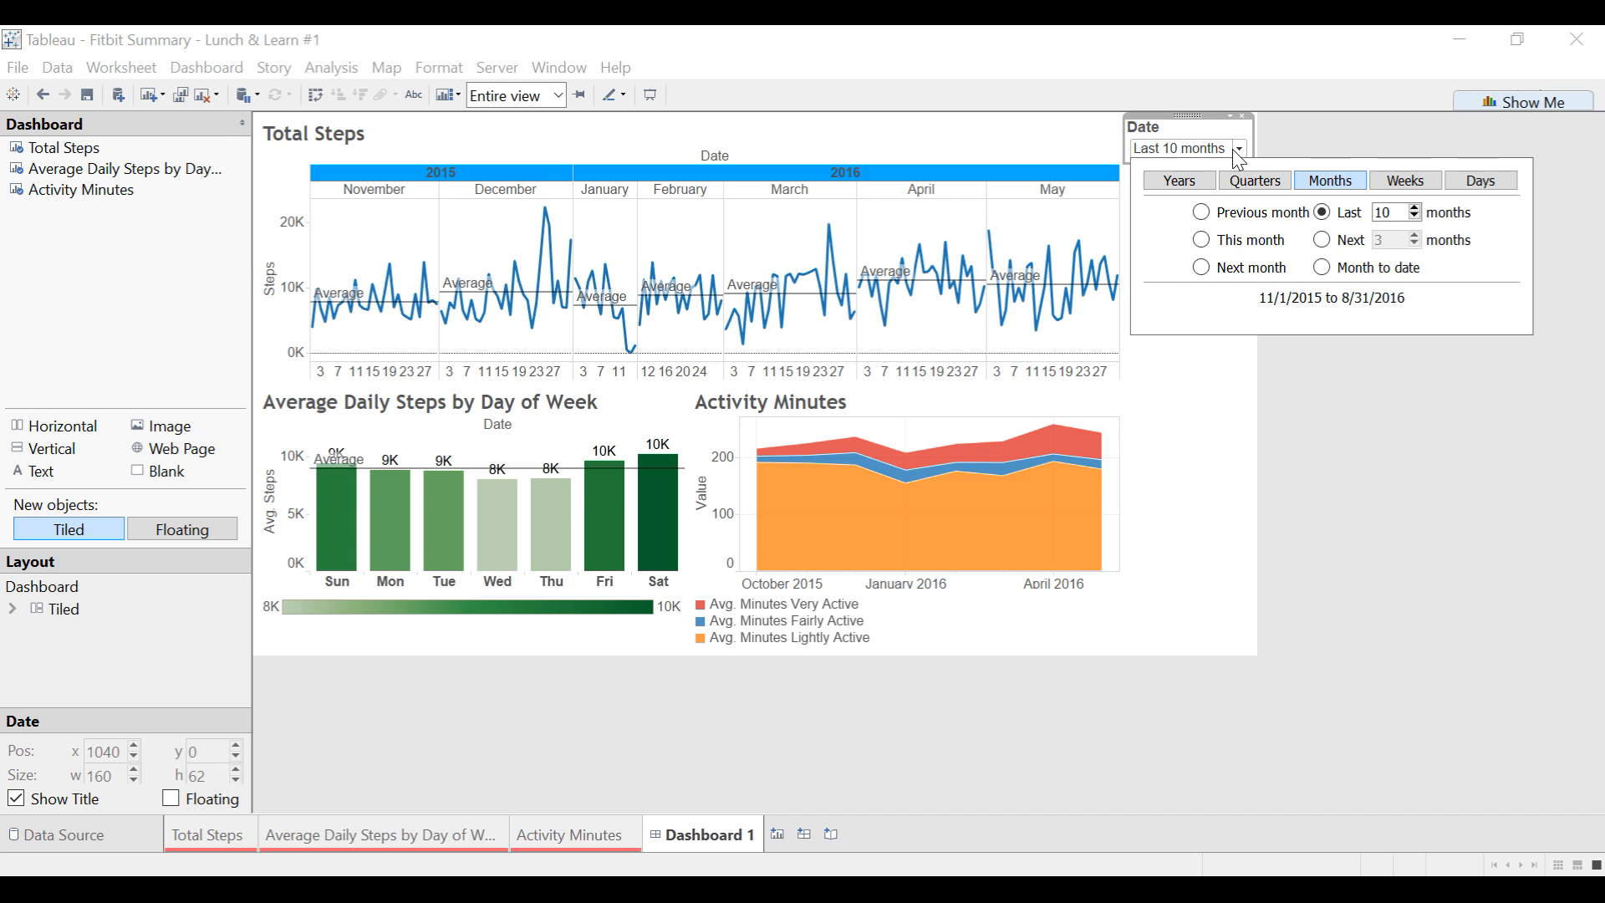
pyautogui.moveTo(1399, 212); pyautogui.dragTo(1272, 207)
pyautogui.write('5')
pyautogui.press('Tab')
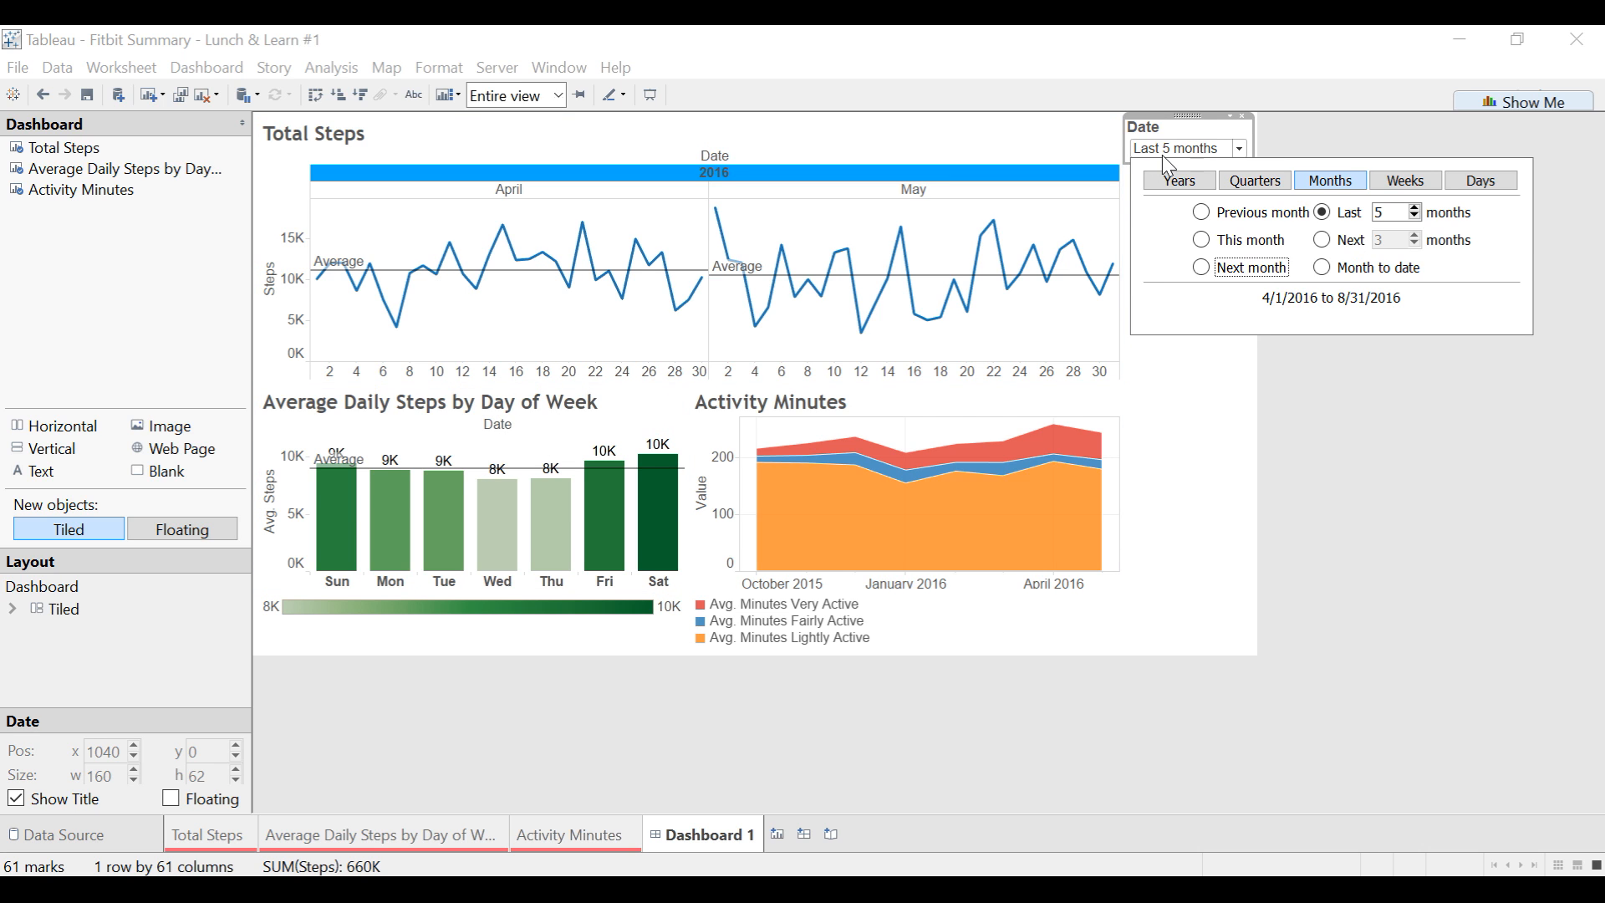
# Step: Set the Date filter of the Total Steps chart back to the last 10 months
pyautogui.click(1347, 212)
pyautogui.write('10')
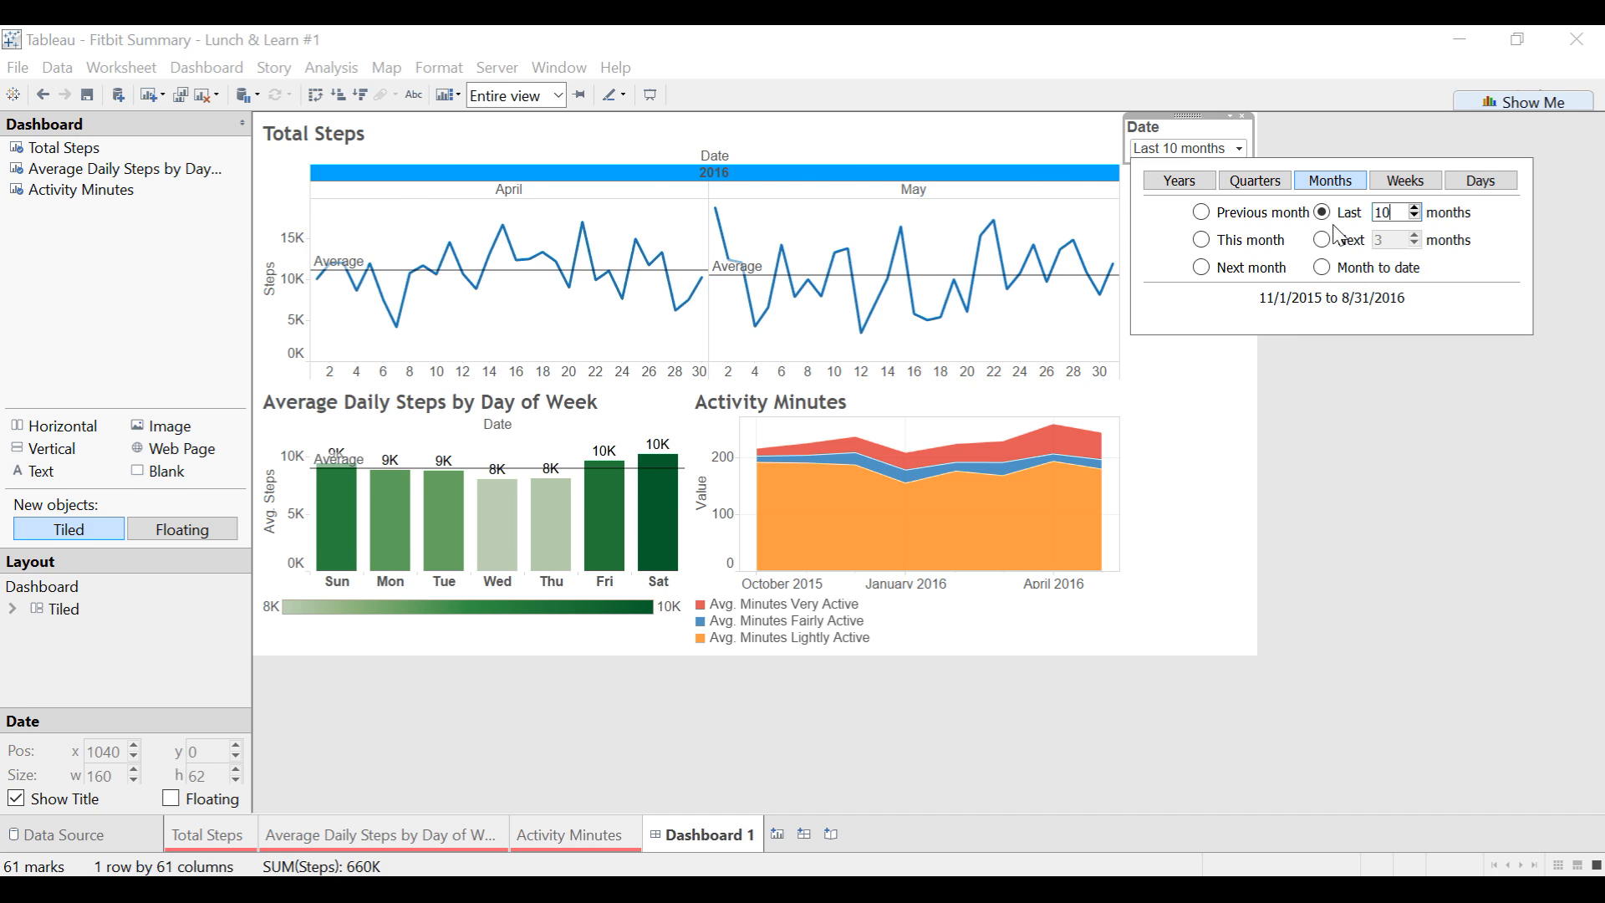
pyautogui.click(1272, 422)
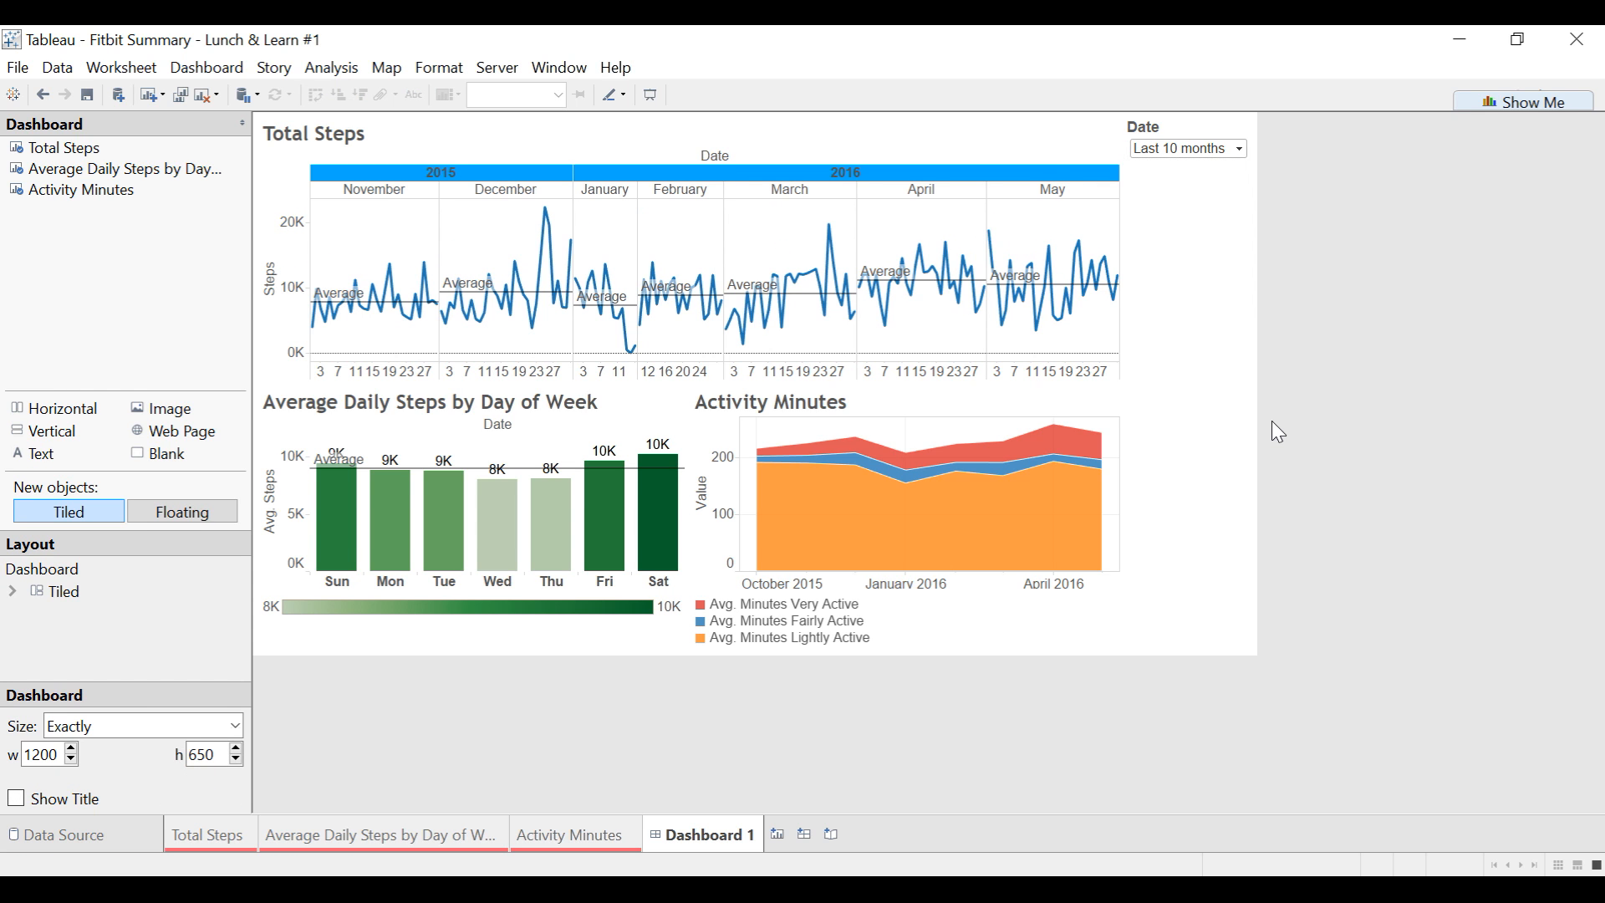
# Step: Apply the Date filter to all worksheets using this data source
pyautogui.click(1199, 122)
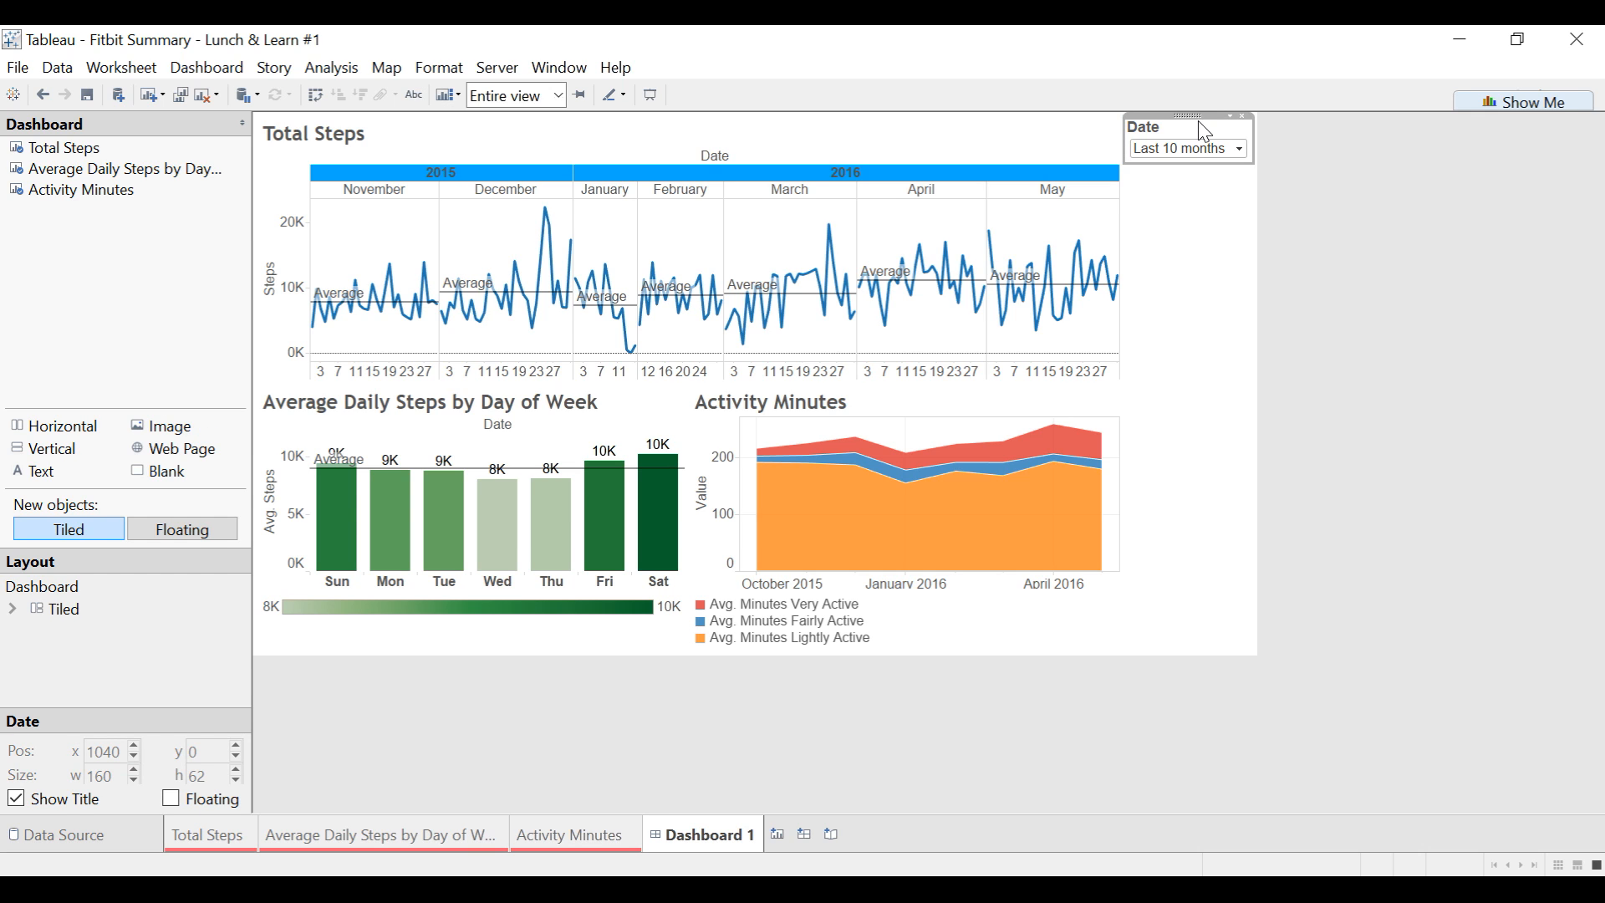
pyautogui.click(1237, 118)
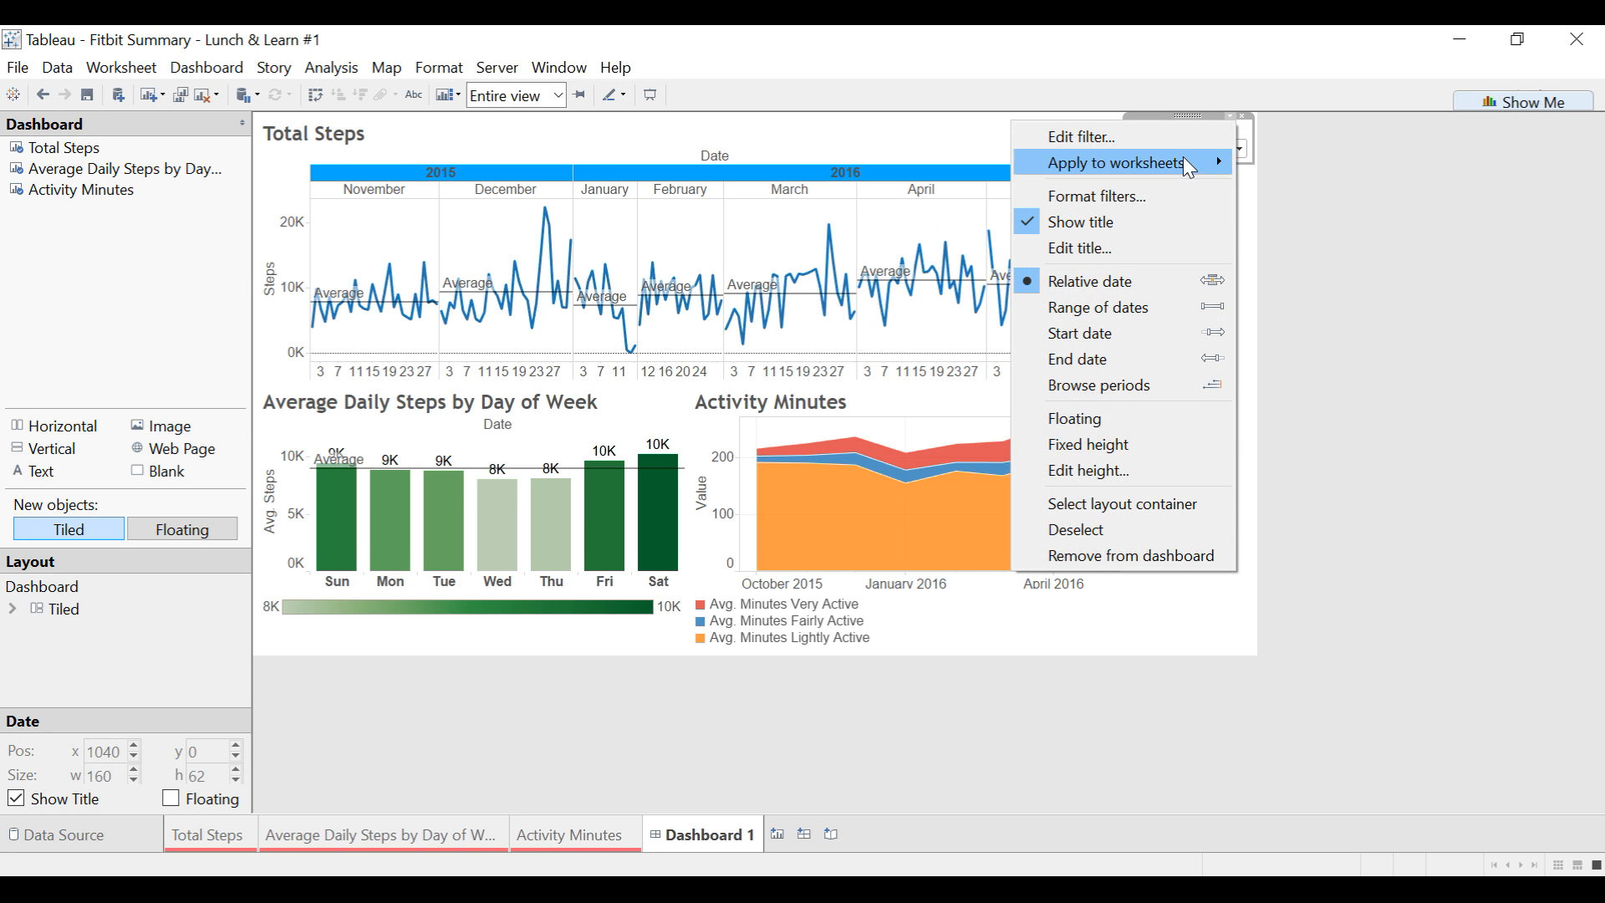
pyautogui.moveTo(1187, 164)
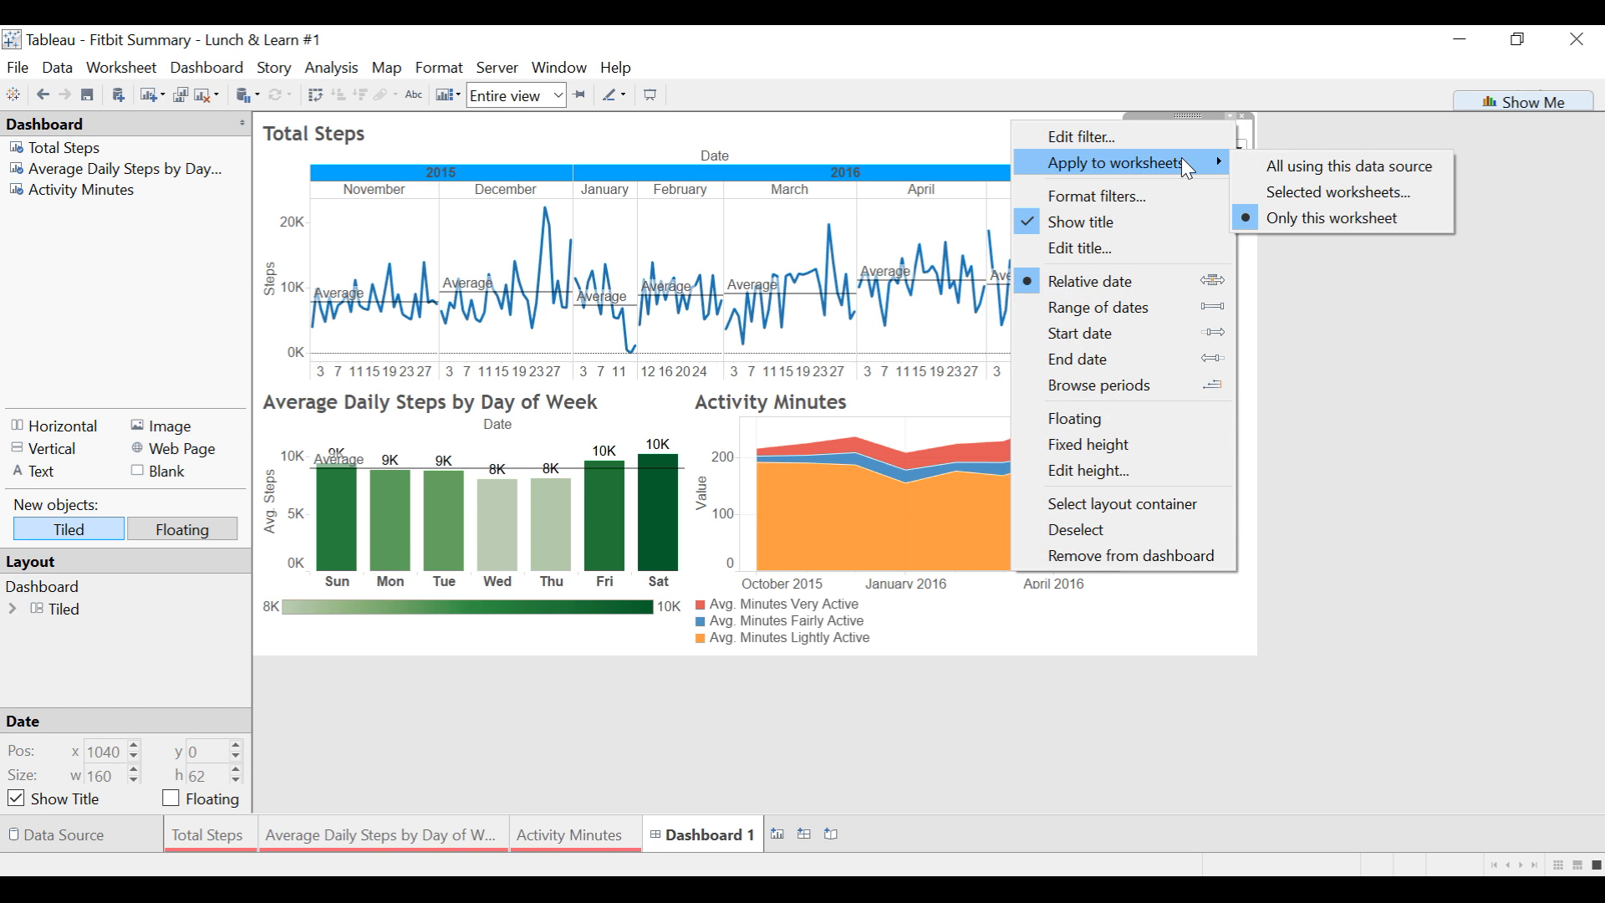
pyautogui.click(1289, 181)
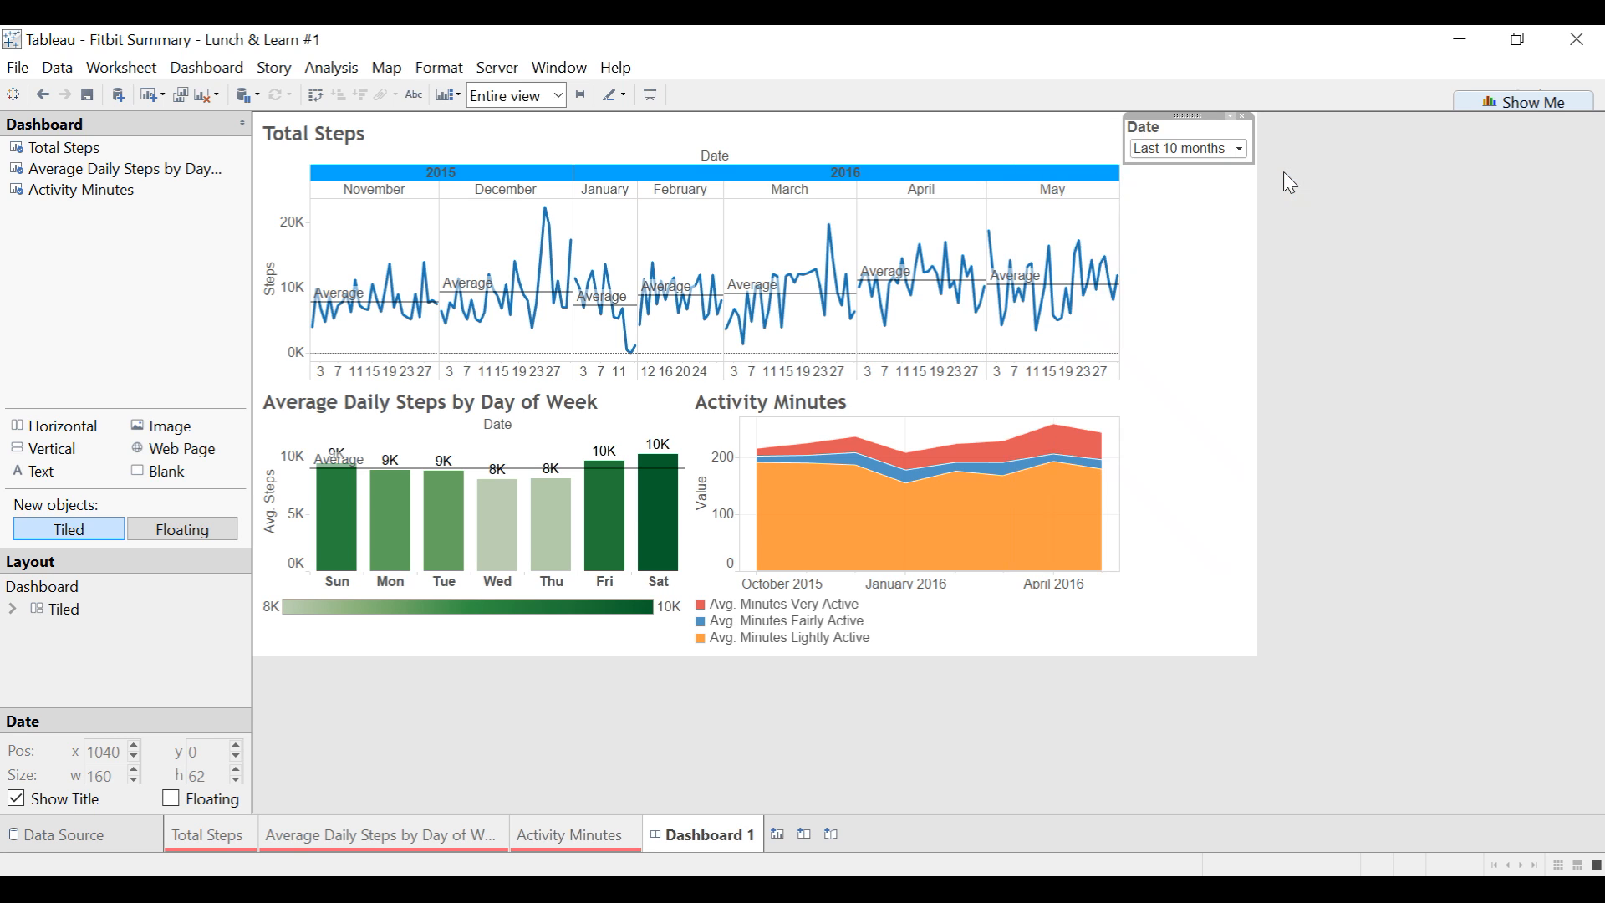
# Step: Set the shared Date filter to the last 5 months and inspect the Activity Minutes chart
pyautogui.click(1239, 150)
pyautogui.press('BackSpace')
pyautogui.press('BackSpace')
pyautogui.write('5')
pyautogui.press('Tab')
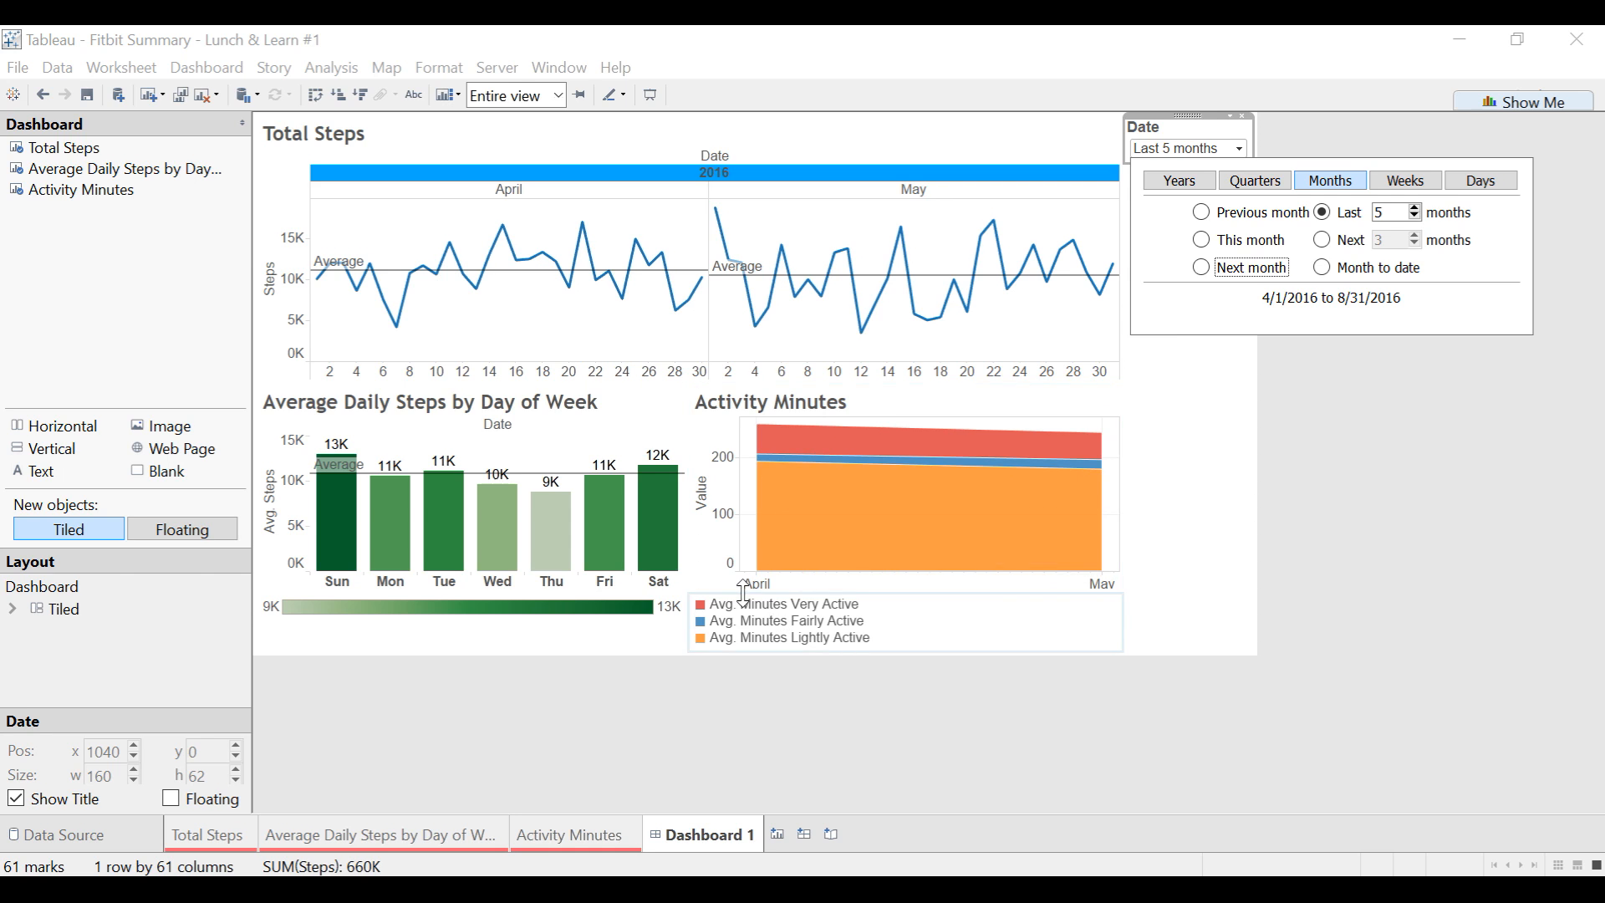
pyautogui.moveTo(900, 505)
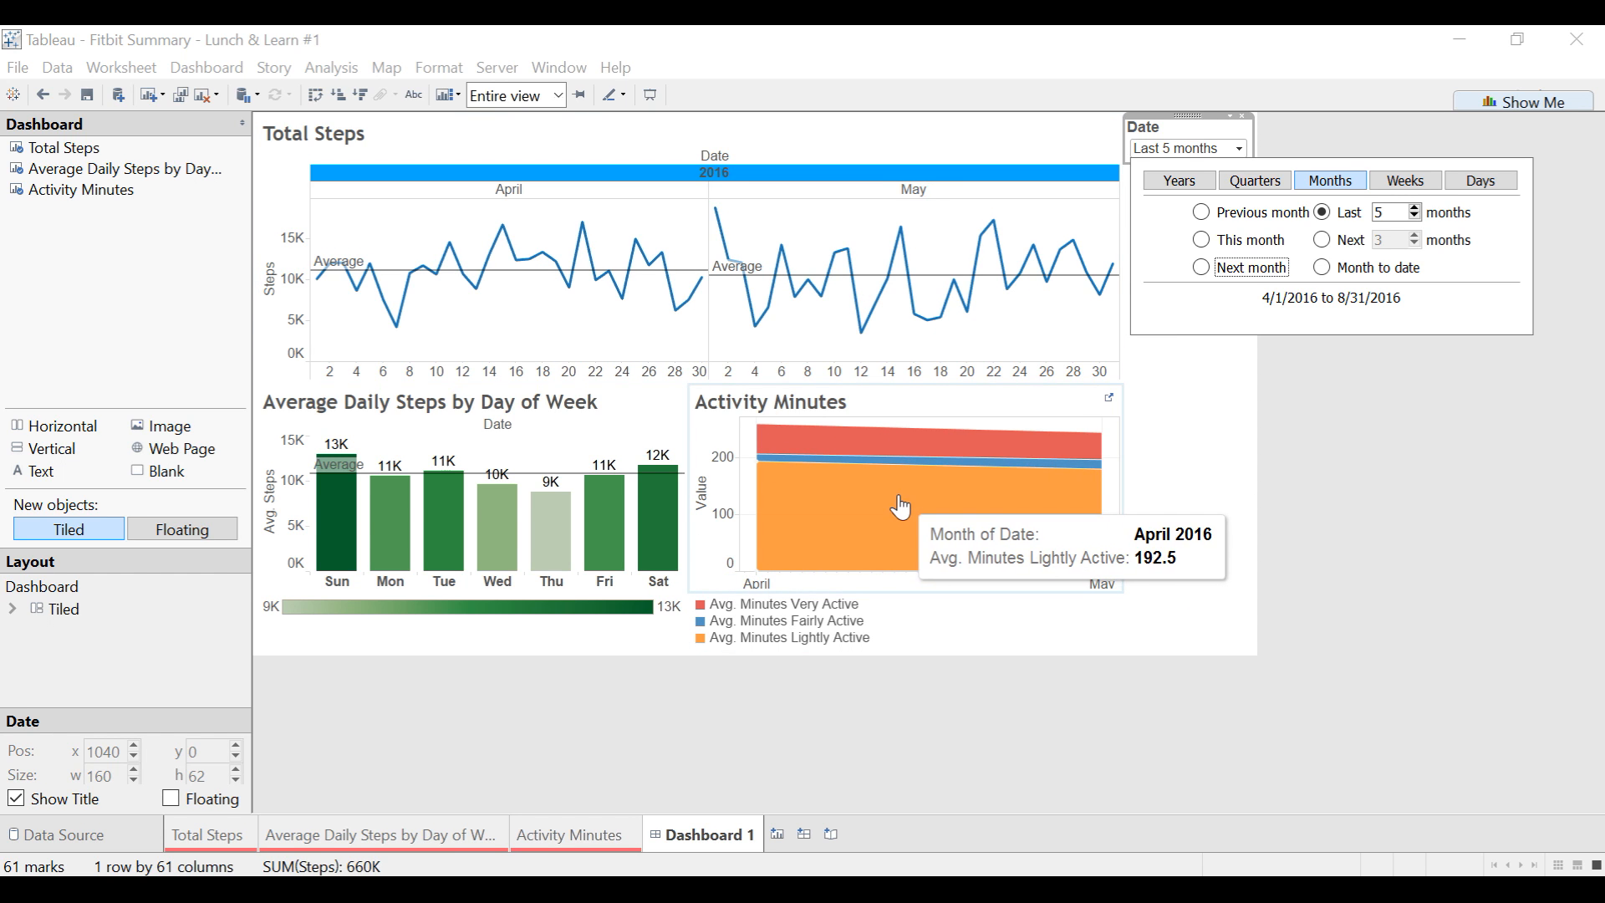
# Step: Return the shared Date filter to the last 10 months and close its options
pyautogui.click(1389, 211)
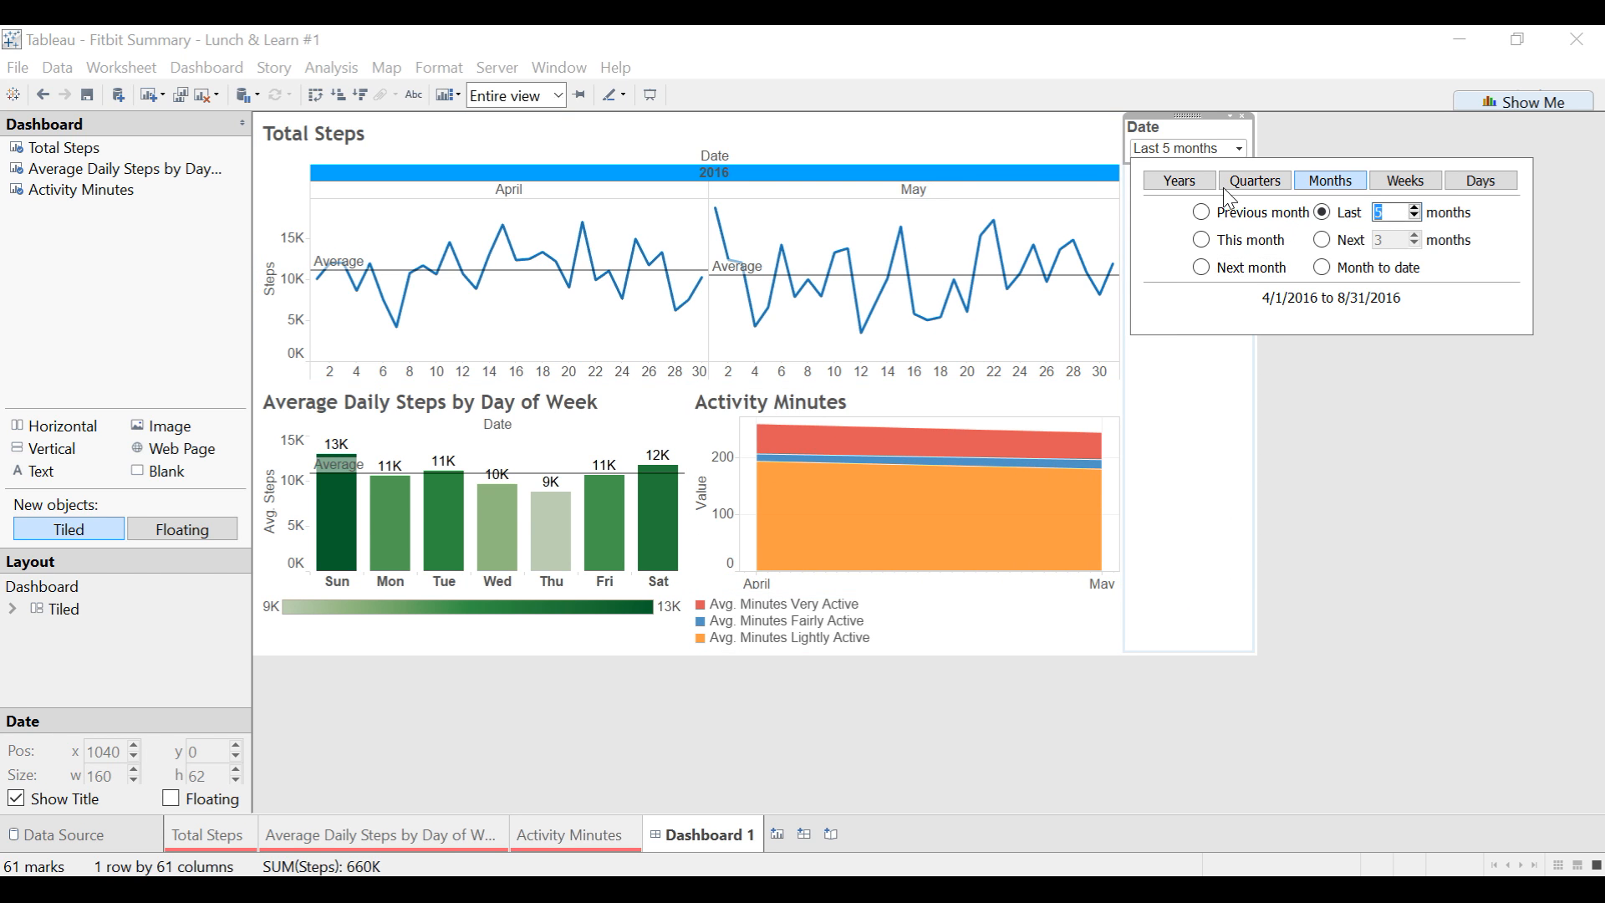
pyautogui.write('10')
pyautogui.press('Tab')
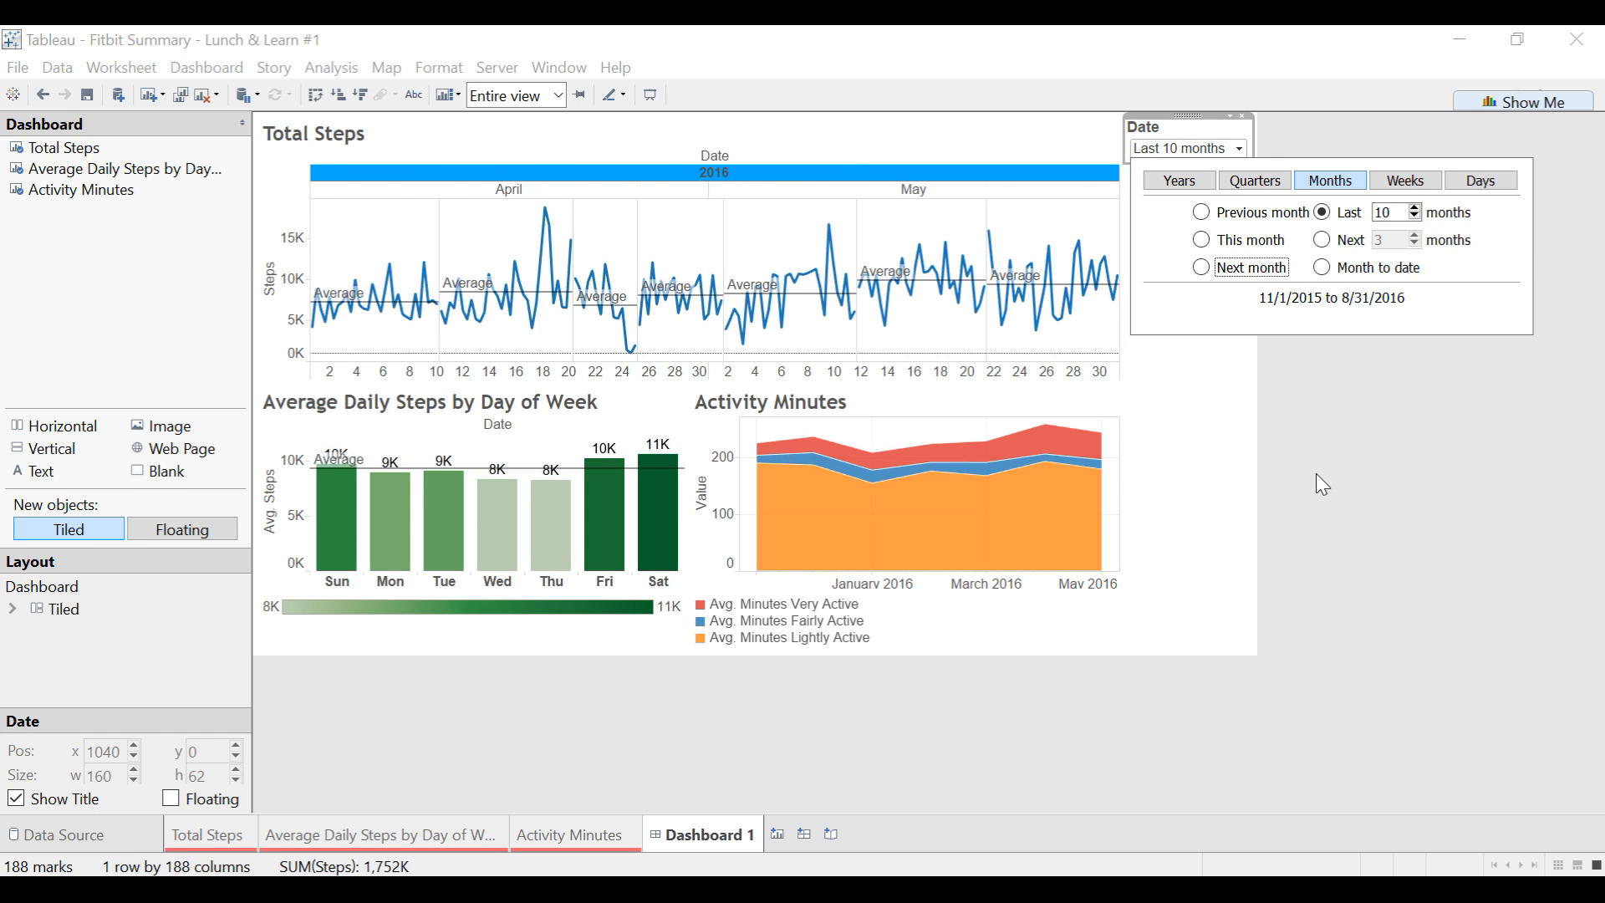
pyautogui.click(1315, 474)
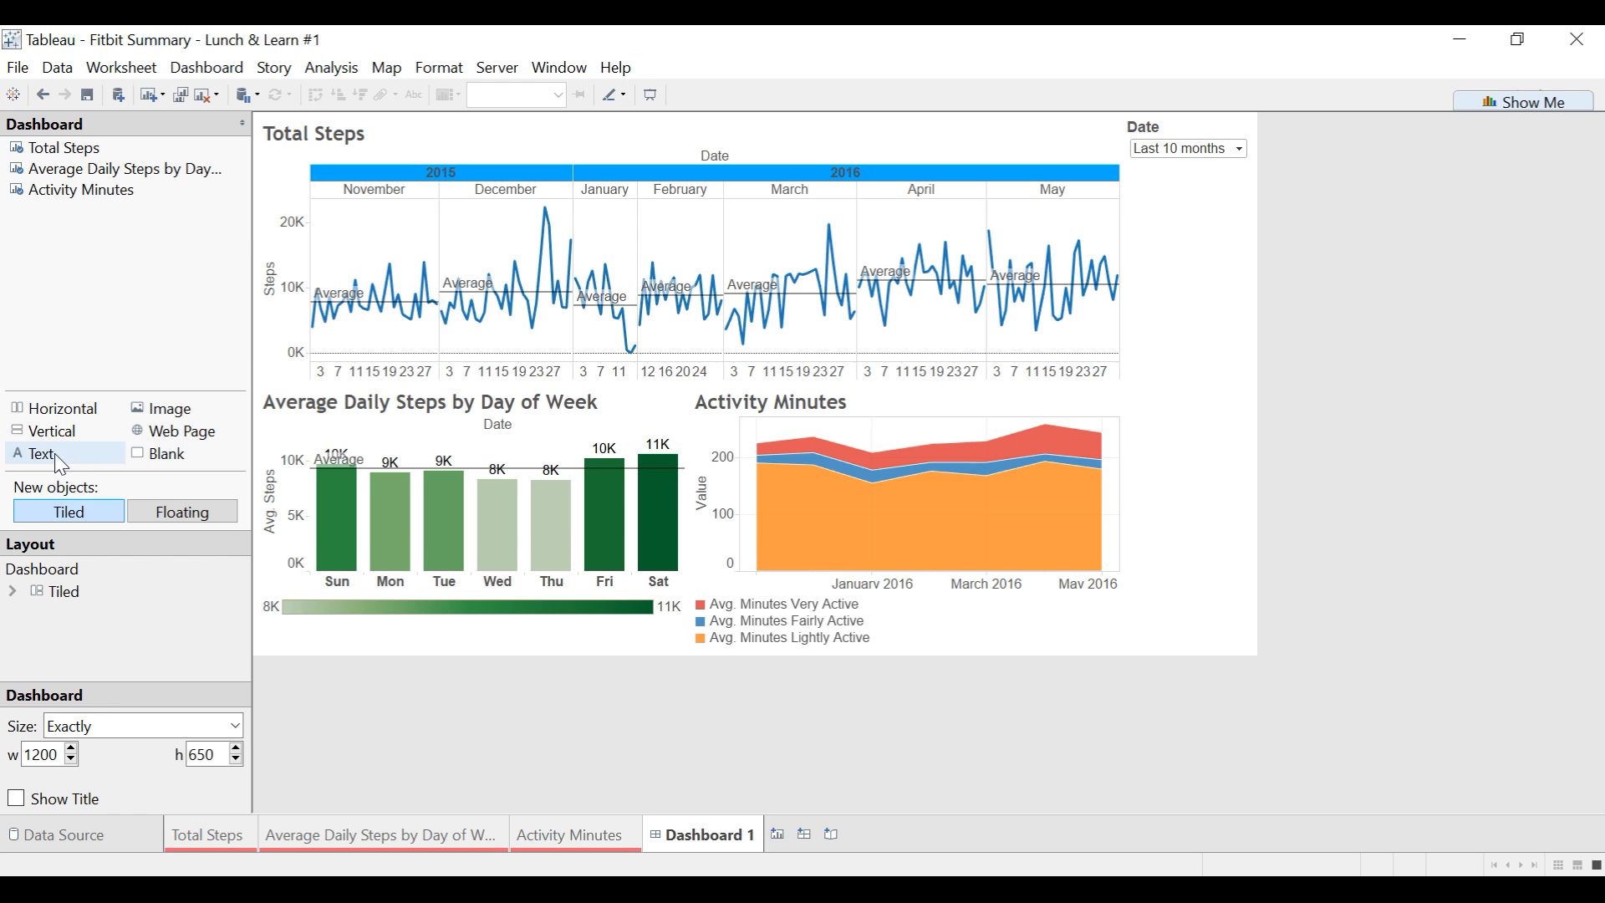
# Step: Add a tiled text object above all the dashboard's charts and insert the Sheet Name field as its text
pyautogui.moveTo(52, 430)
pyautogui.mouseDown()
pyautogui.moveTo(560, 103)
pyautogui.moveTo(549, 119)
pyautogui.mouseUp()
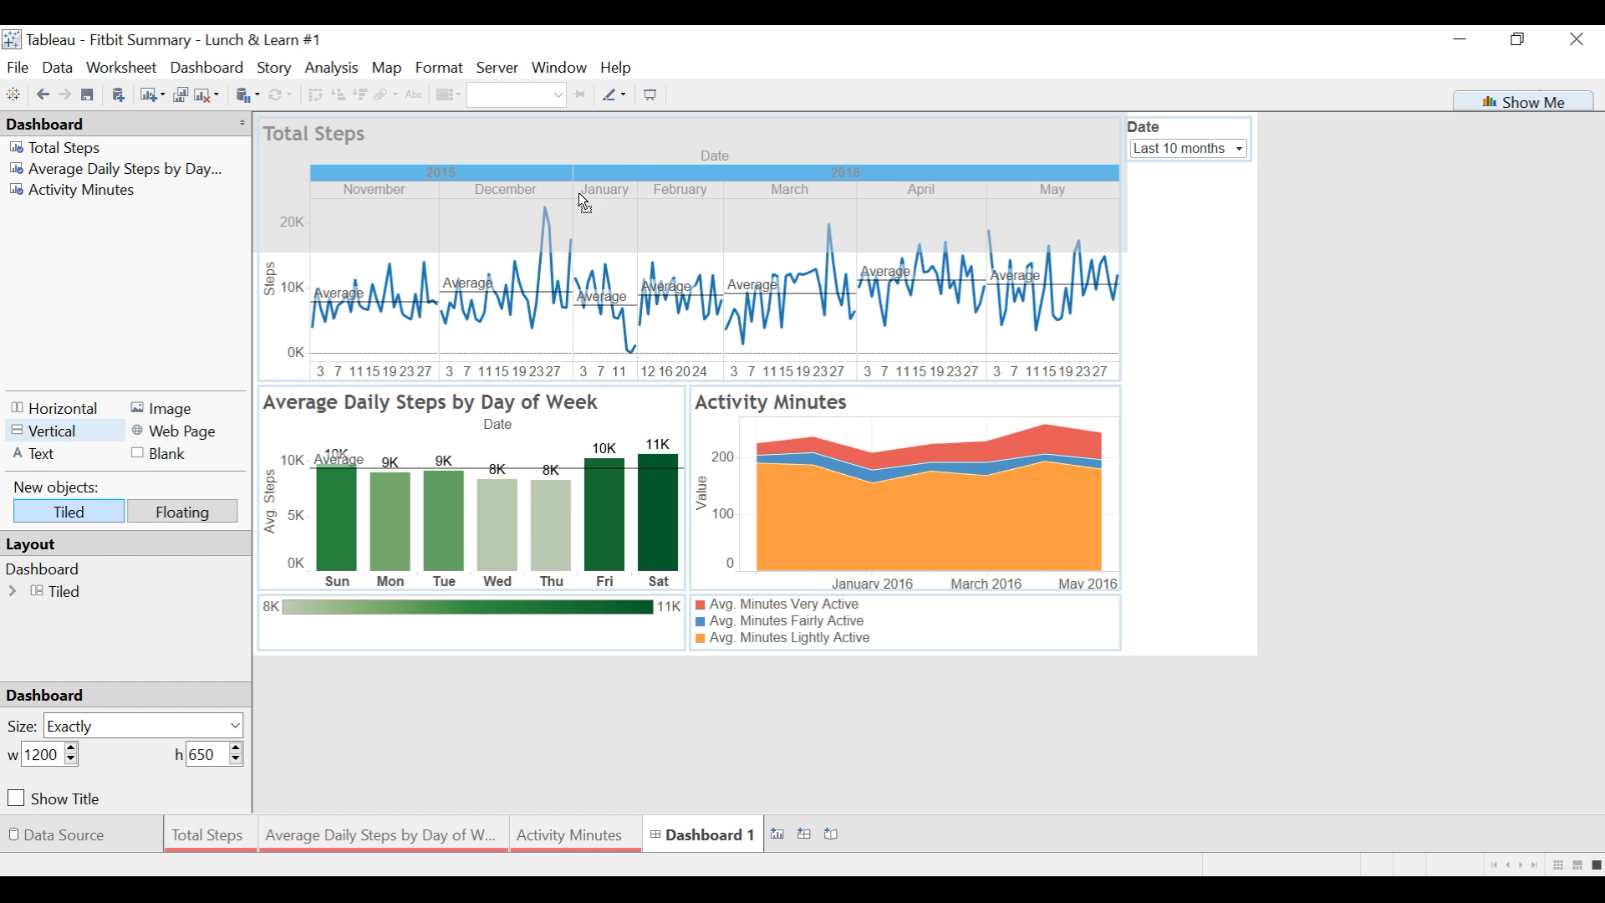
pyautogui.moveTo(628, 128)
pyautogui.mouseDown()
pyautogui.moveTo(631, 111)
pyautogui.moveTo(632, 127)
pyautogui.mouseUp()
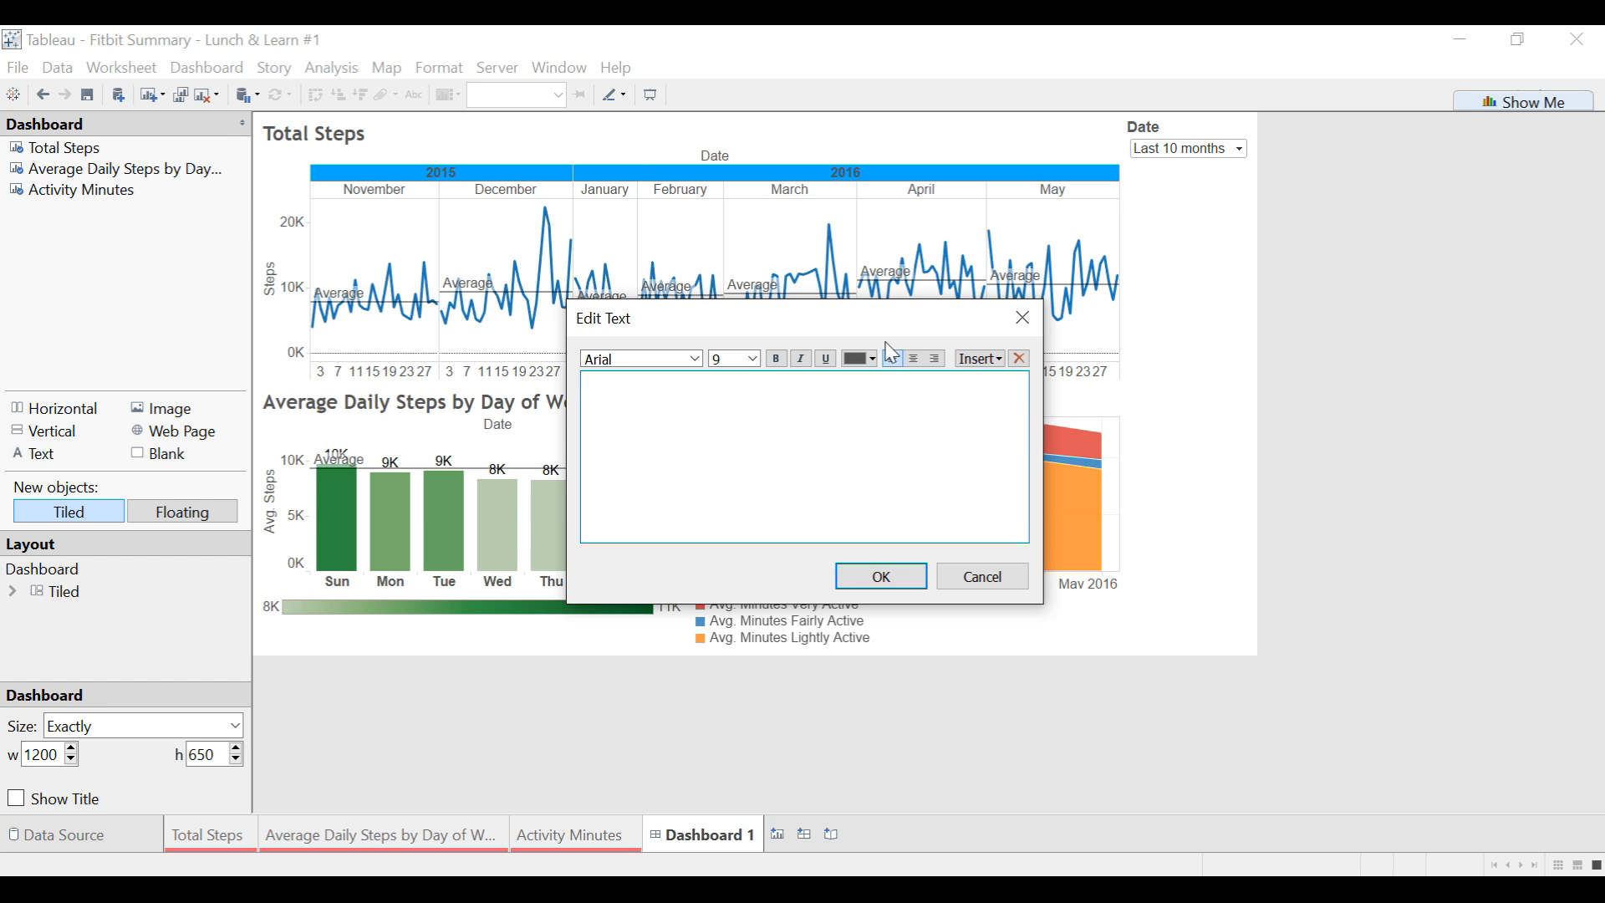
pyautogui.click(1000, 360)
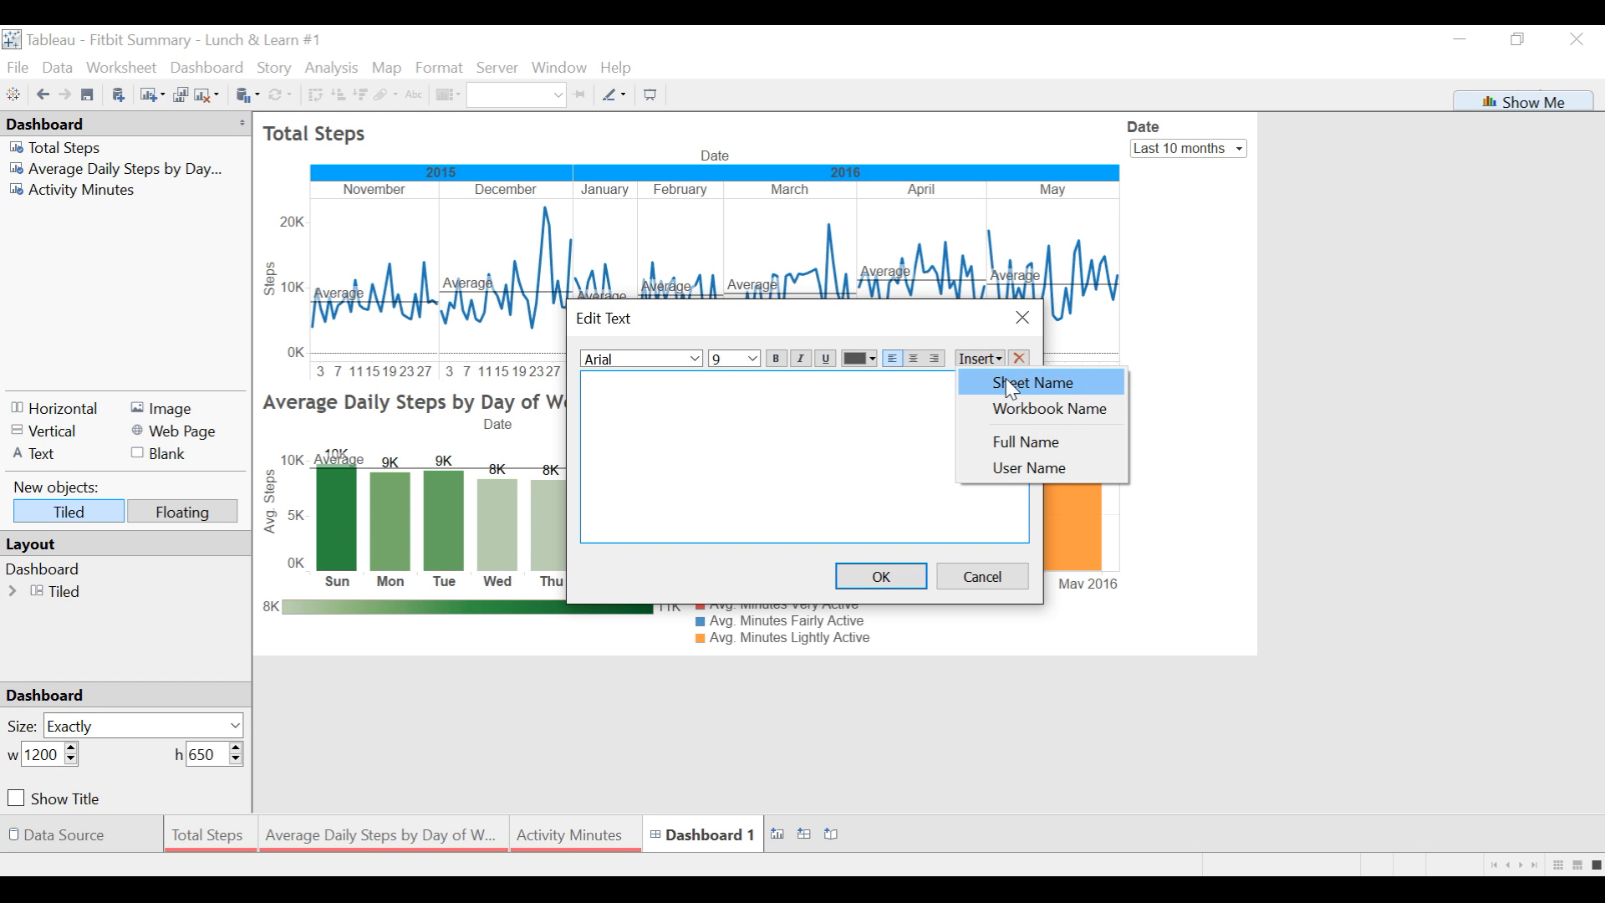
pyautogui.click(1012, 389)
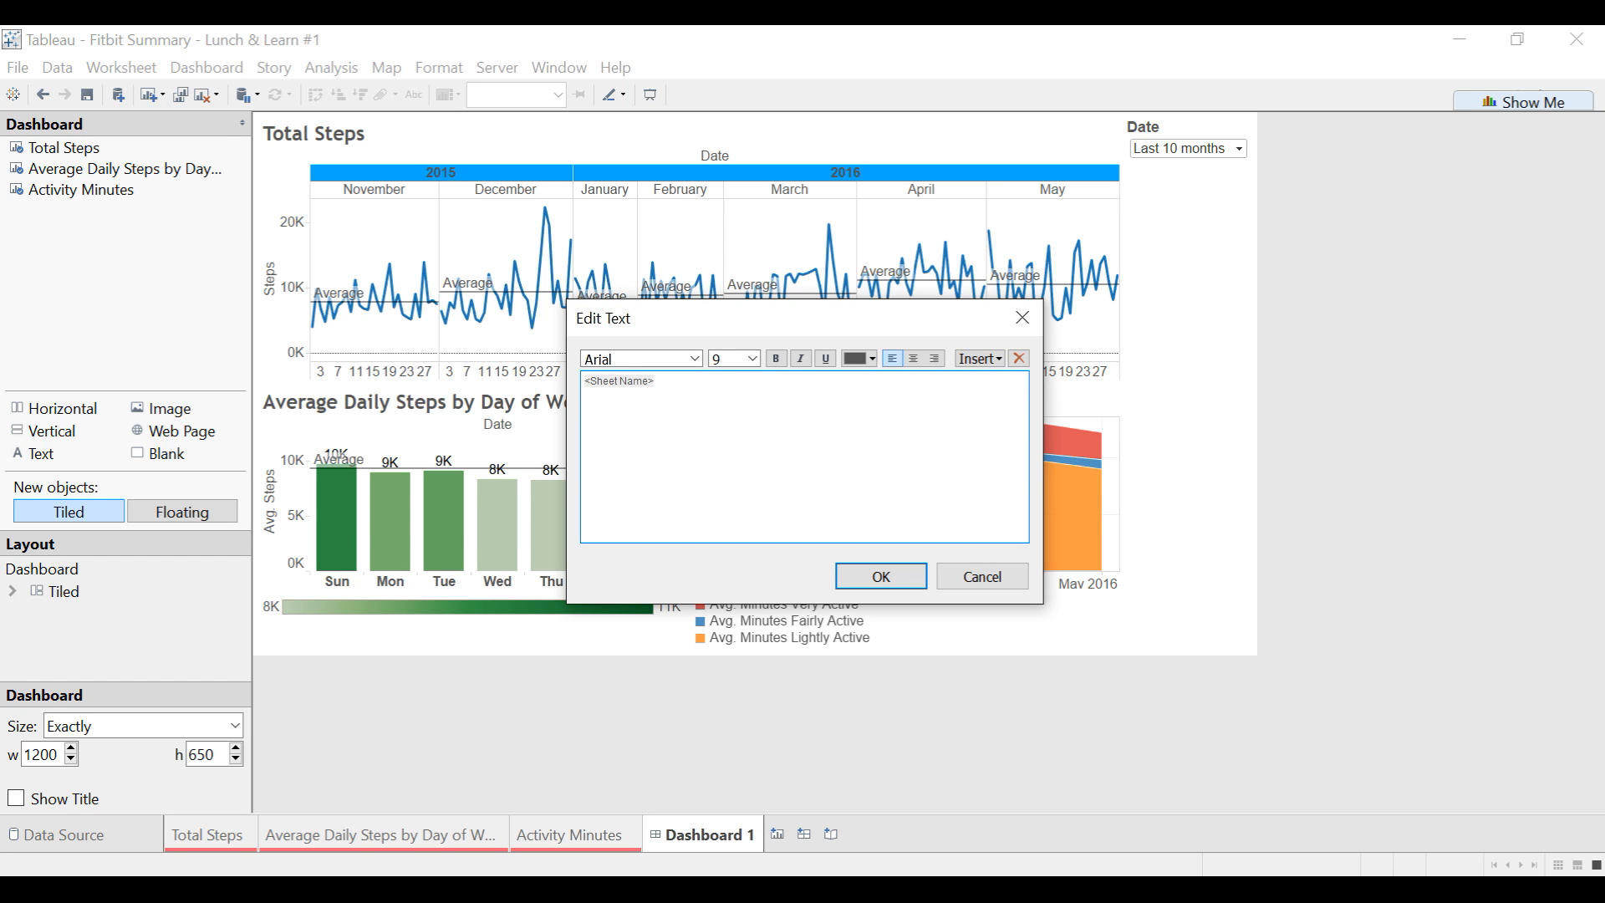
# Step: Format the sheet name text as bold, size 24, and shrink the title area to a narrow band above the charts
pyautogui.moveTo(662, 393); pyautogui.dragTo(553, 387)
pyautogui.click(733, 354)
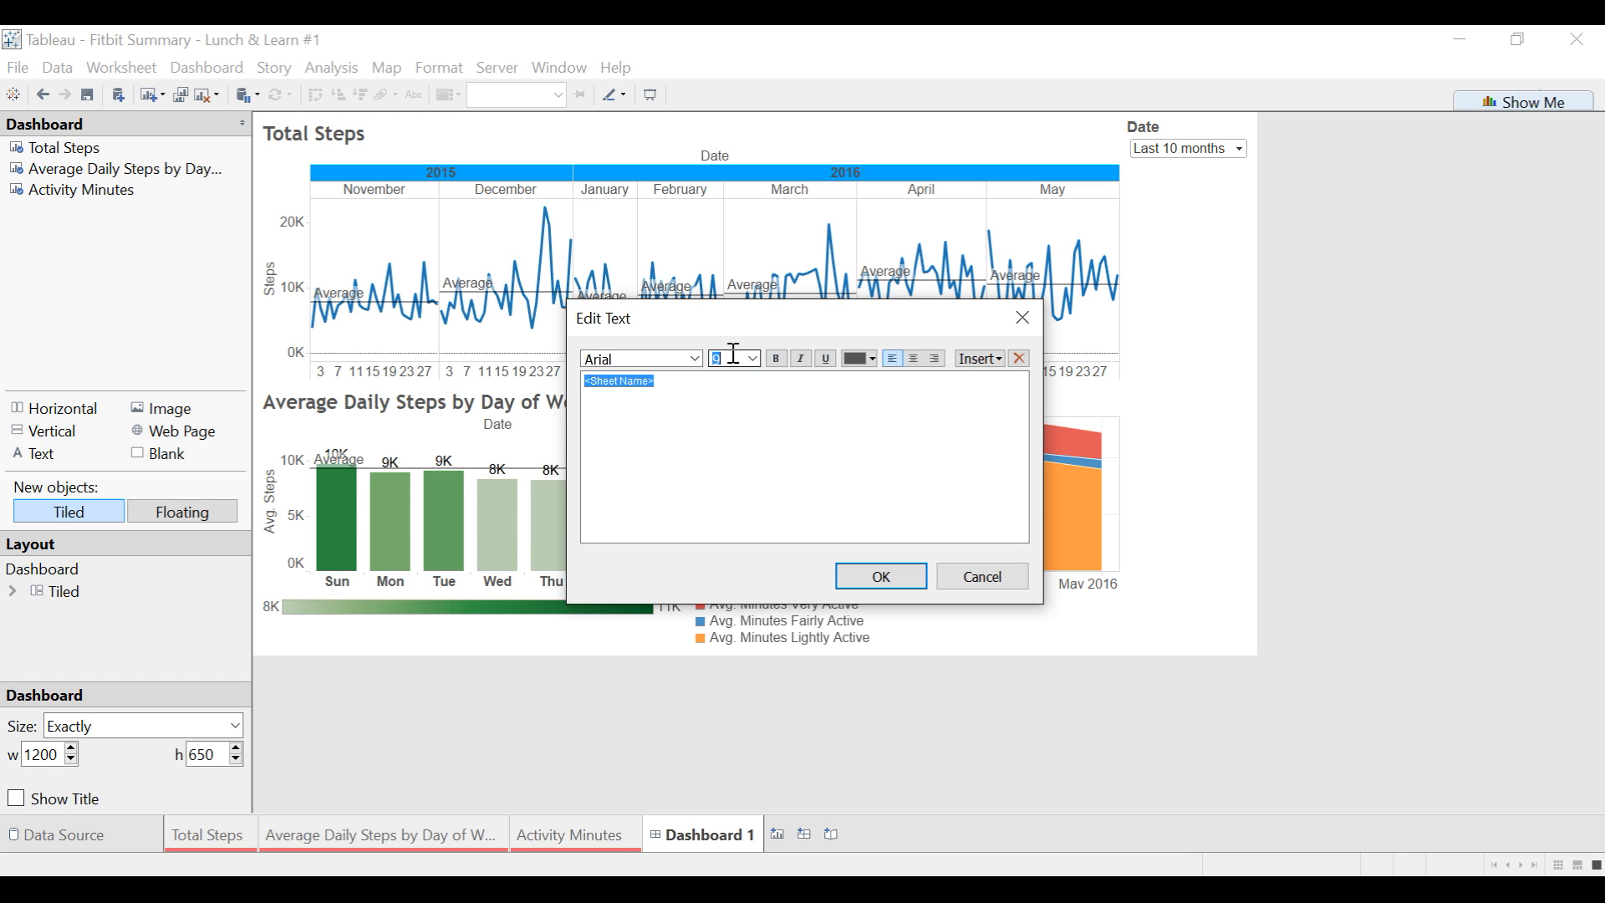
pyautogui.click(750, 357)
pyautogui.click(739, 546)
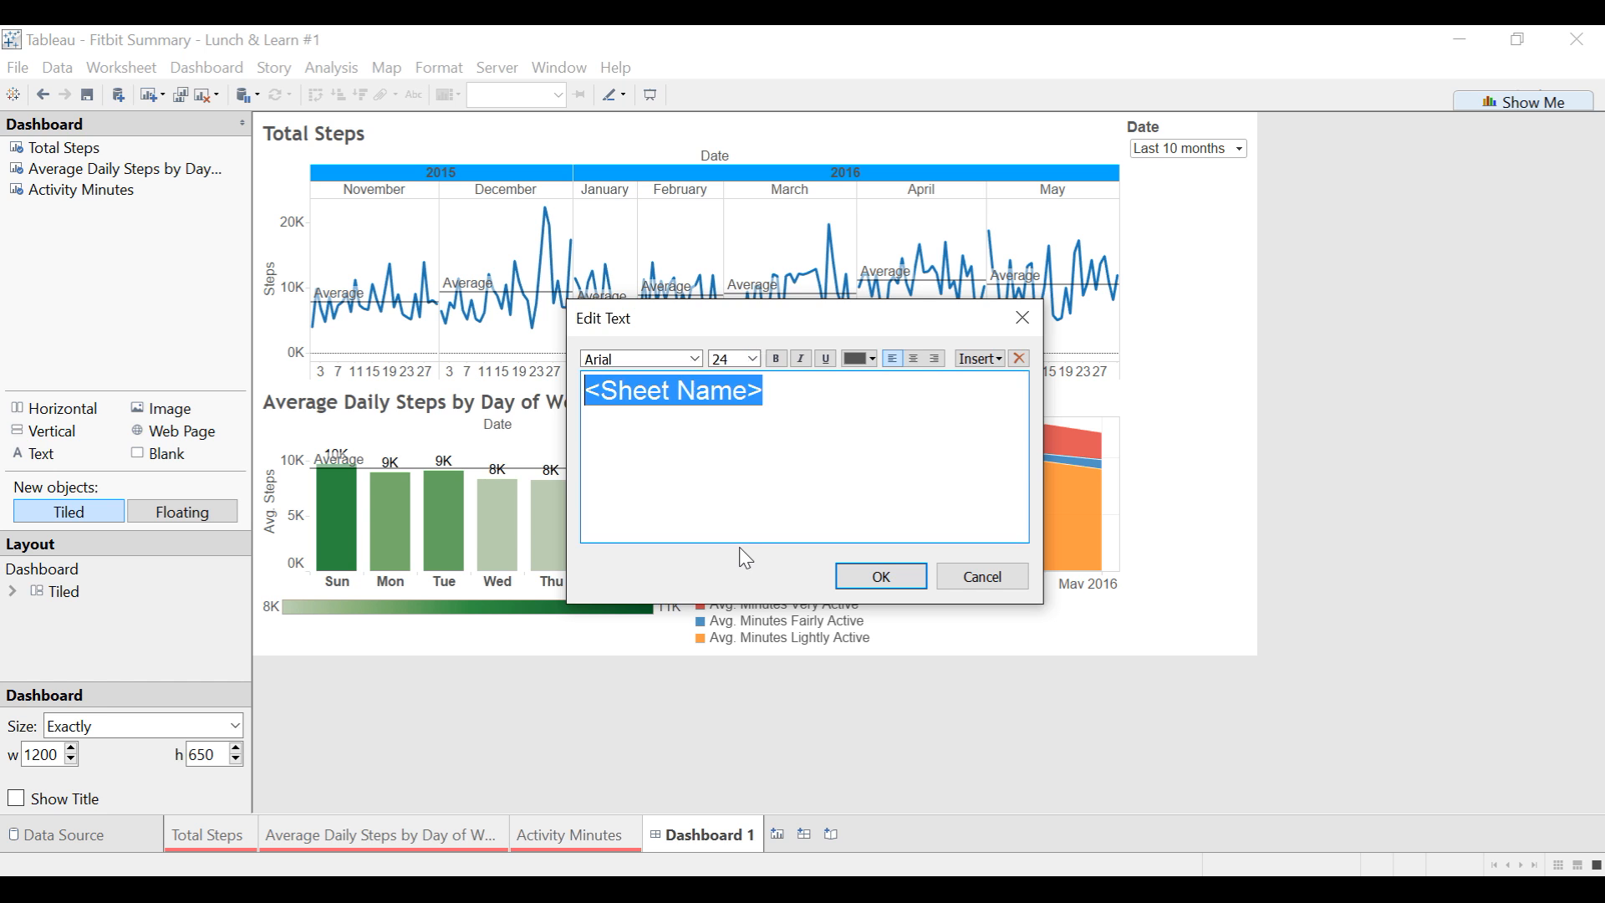
pyautogui.click(776, 358)
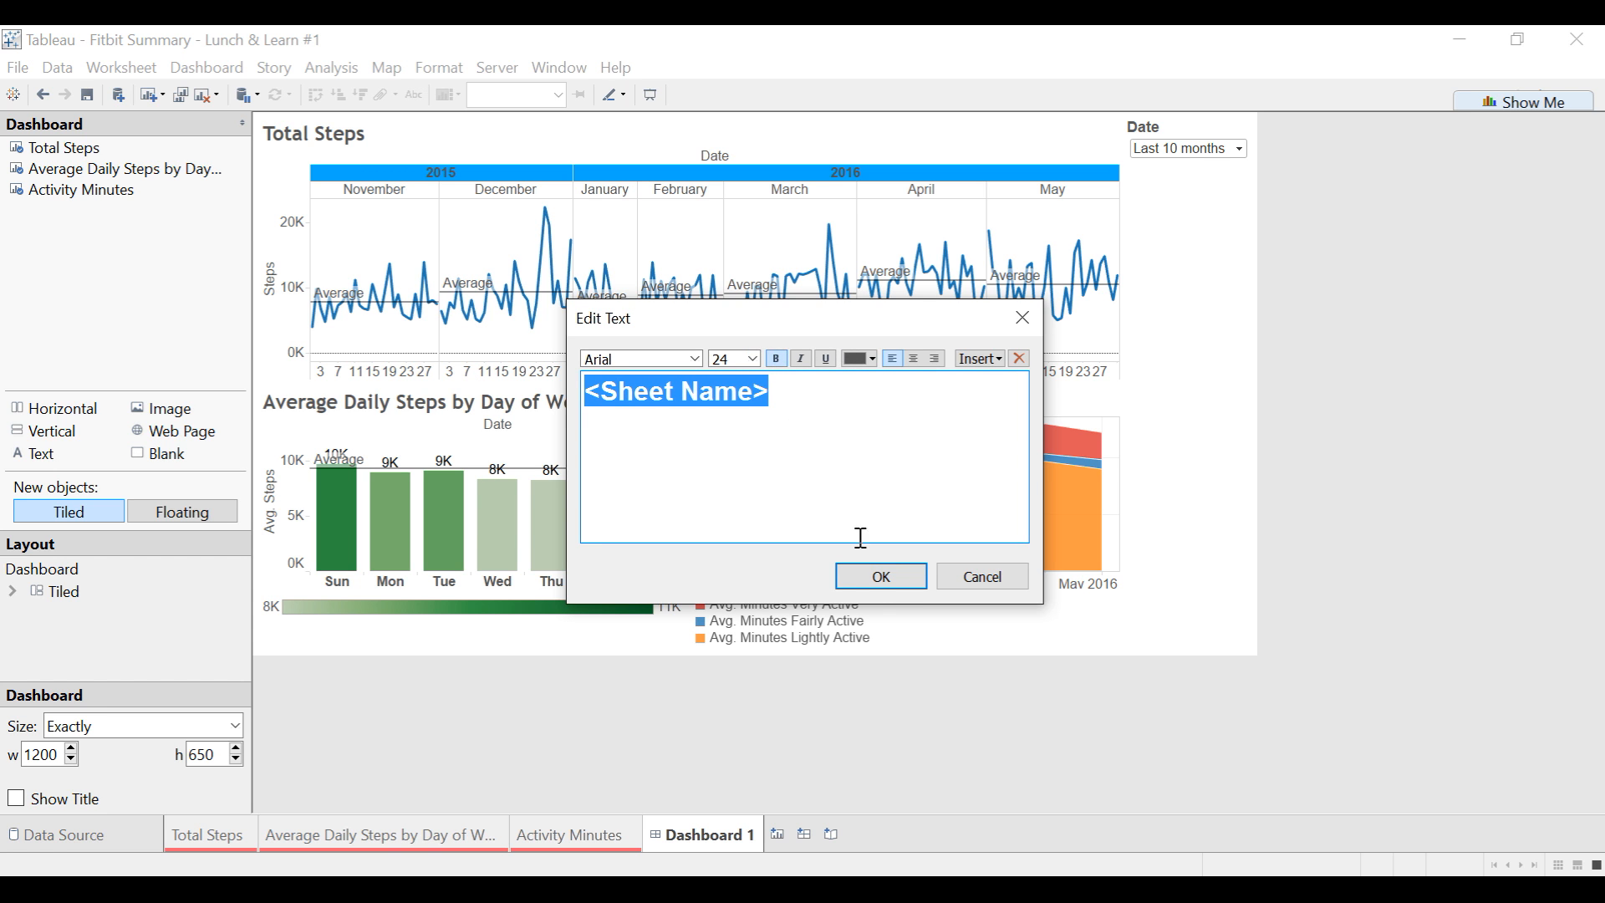
pyautogui.click(877, 575)
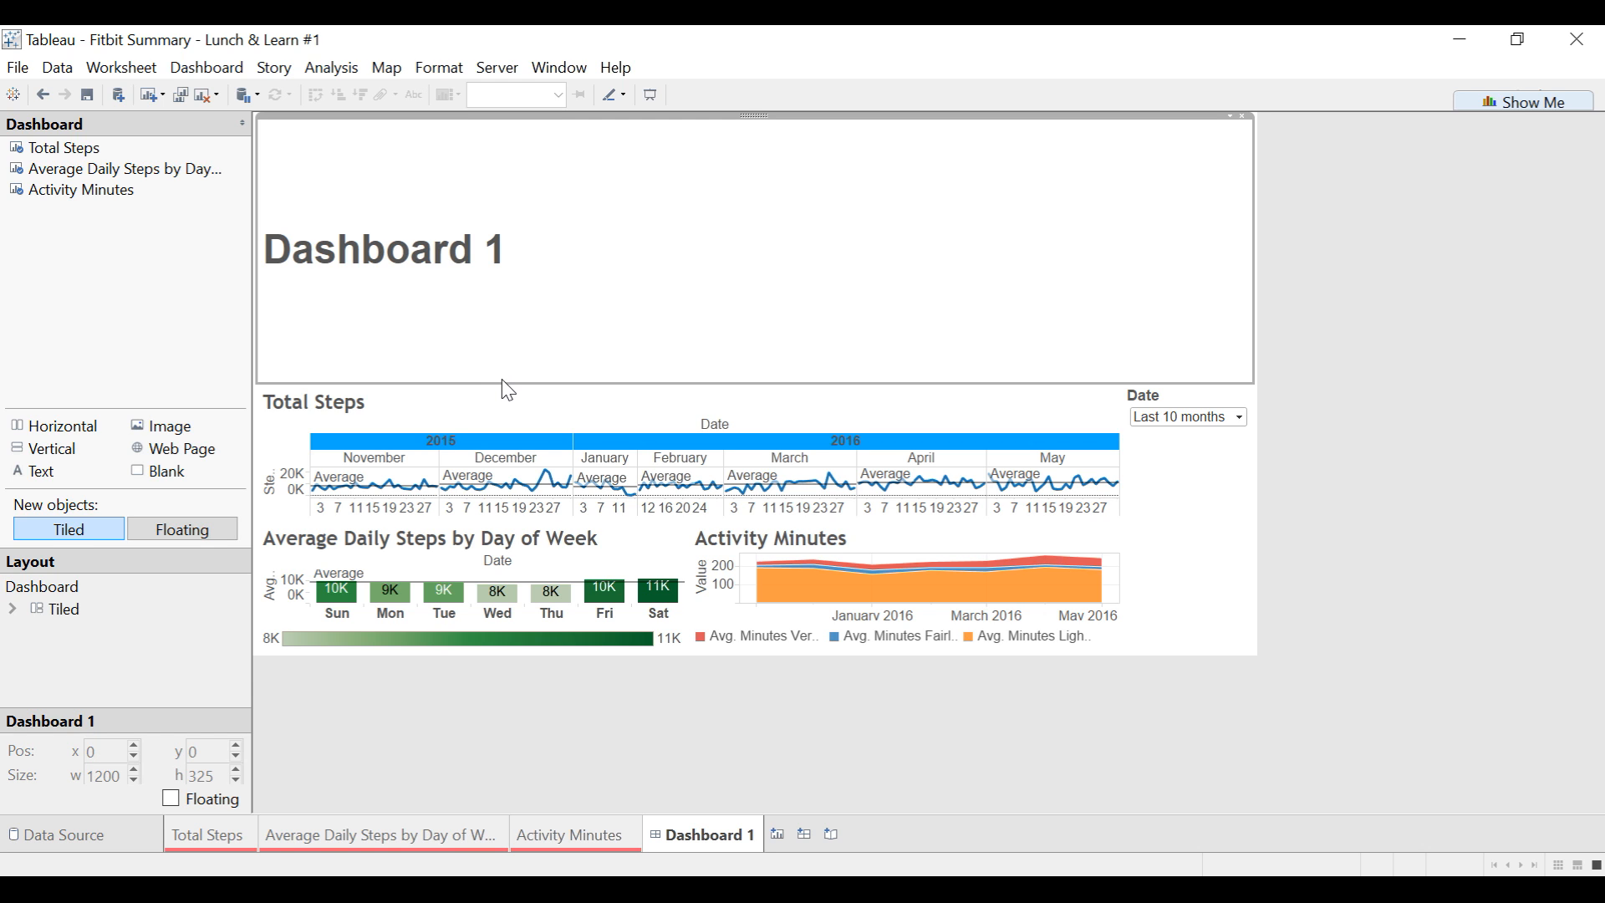
pyautogui.moveTo(502, 382); pyautogui.dragTo(499, 210)
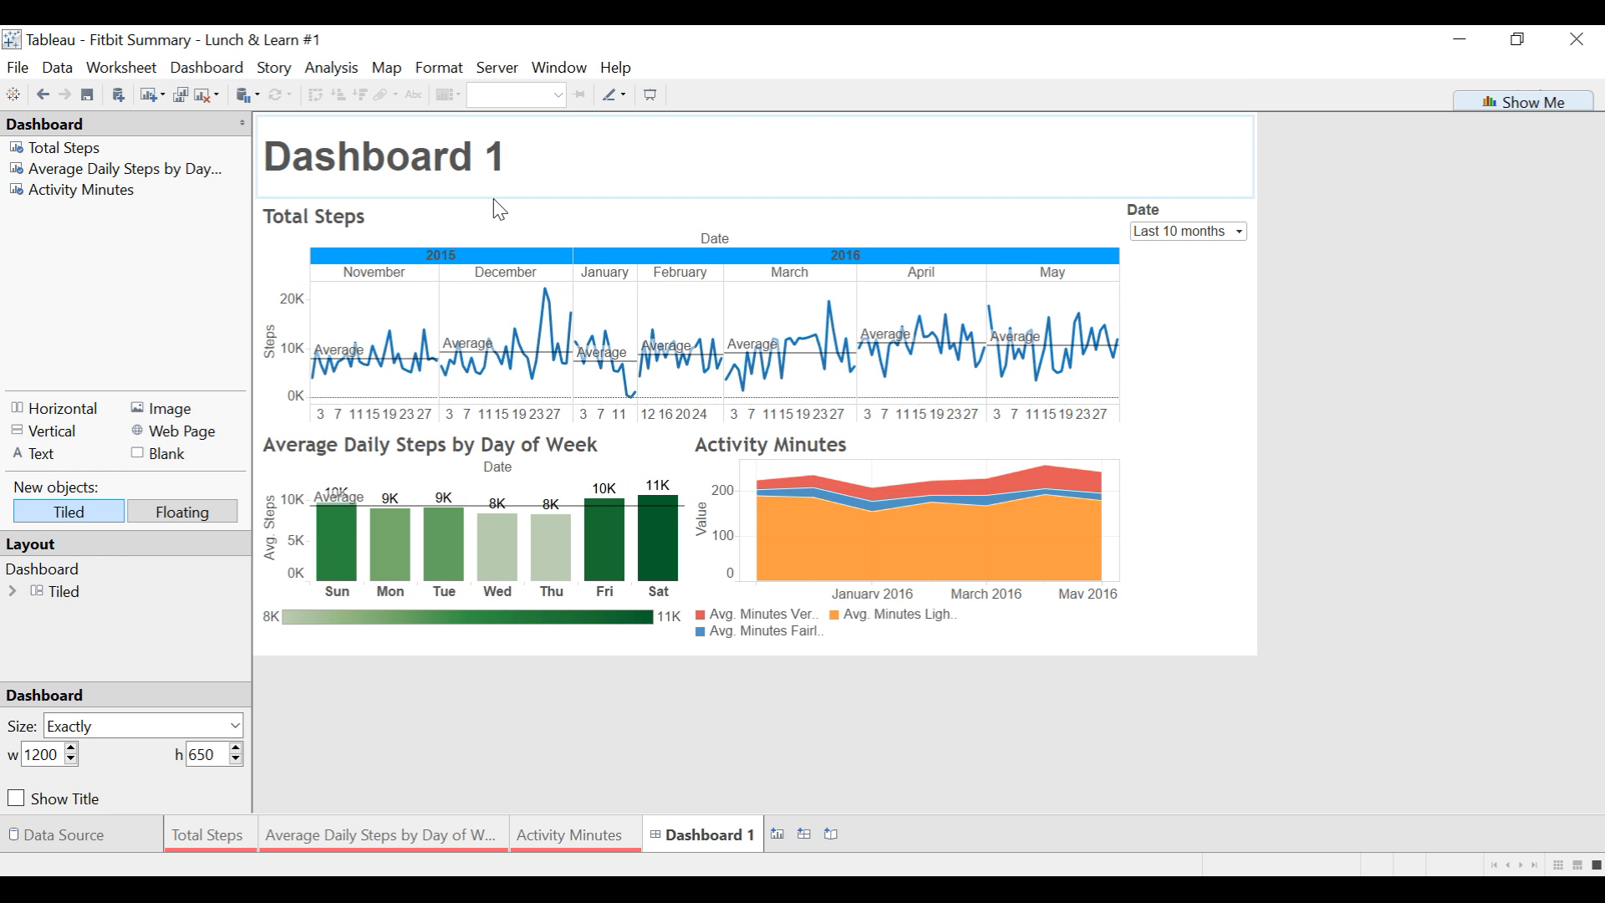
pyautogui.moveTo(494, 197); pyautogui.dragTo(495, 177)
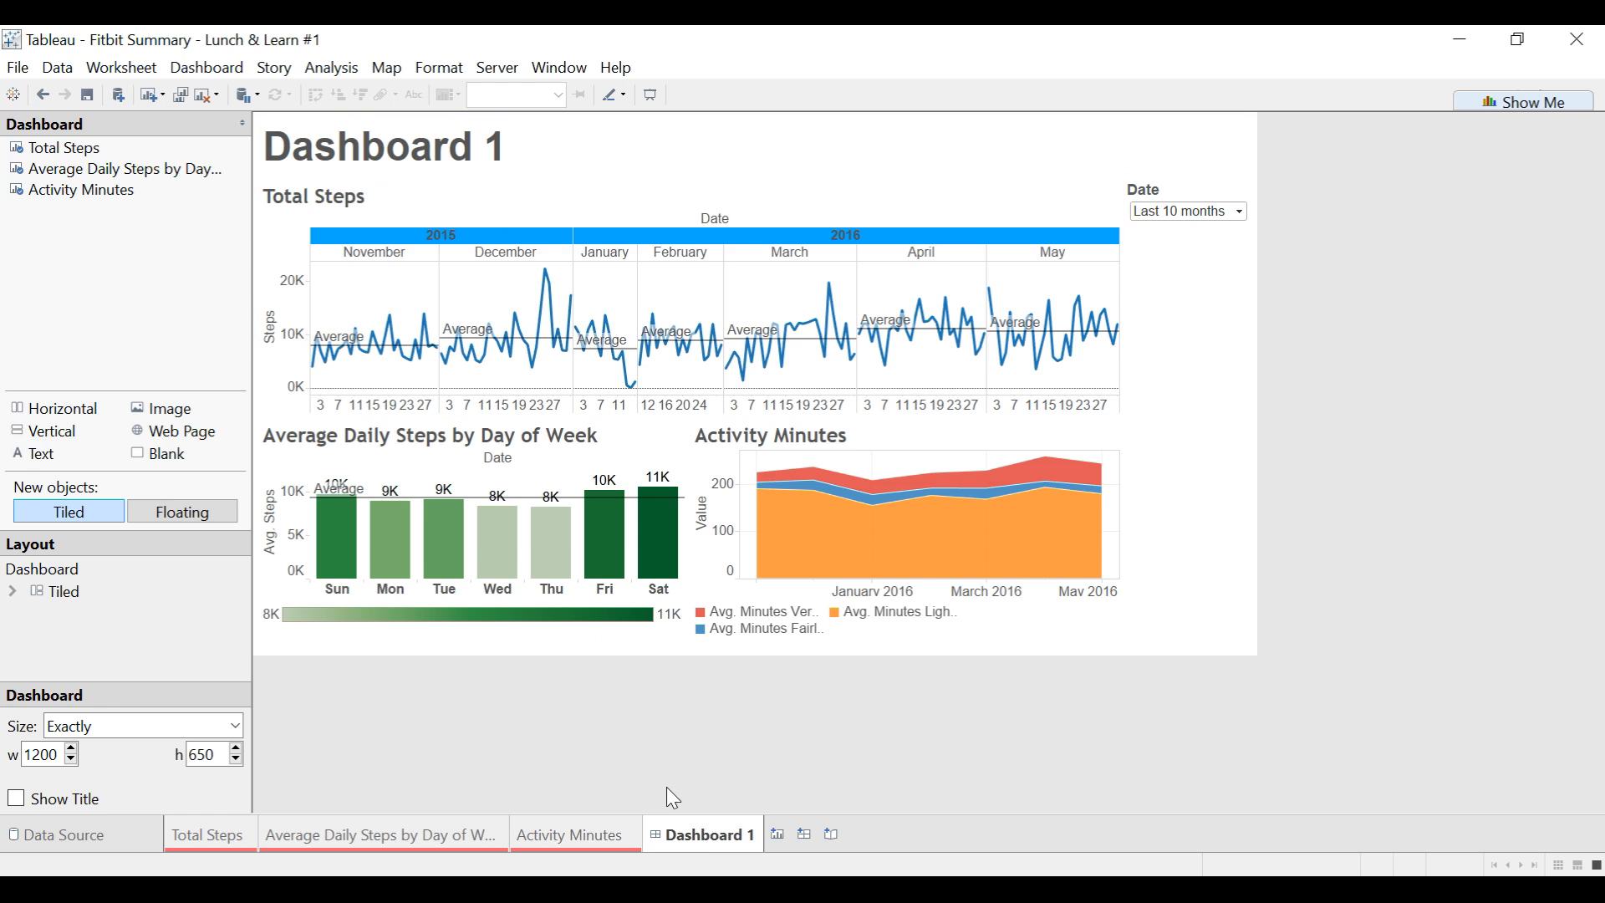
# Step: Rename Dashboard 1 as Your Step Summary
pyautogui.doubleClick(713, 841)
pyautogui.write('Your Step Summary')
pyautogui.press('Return')
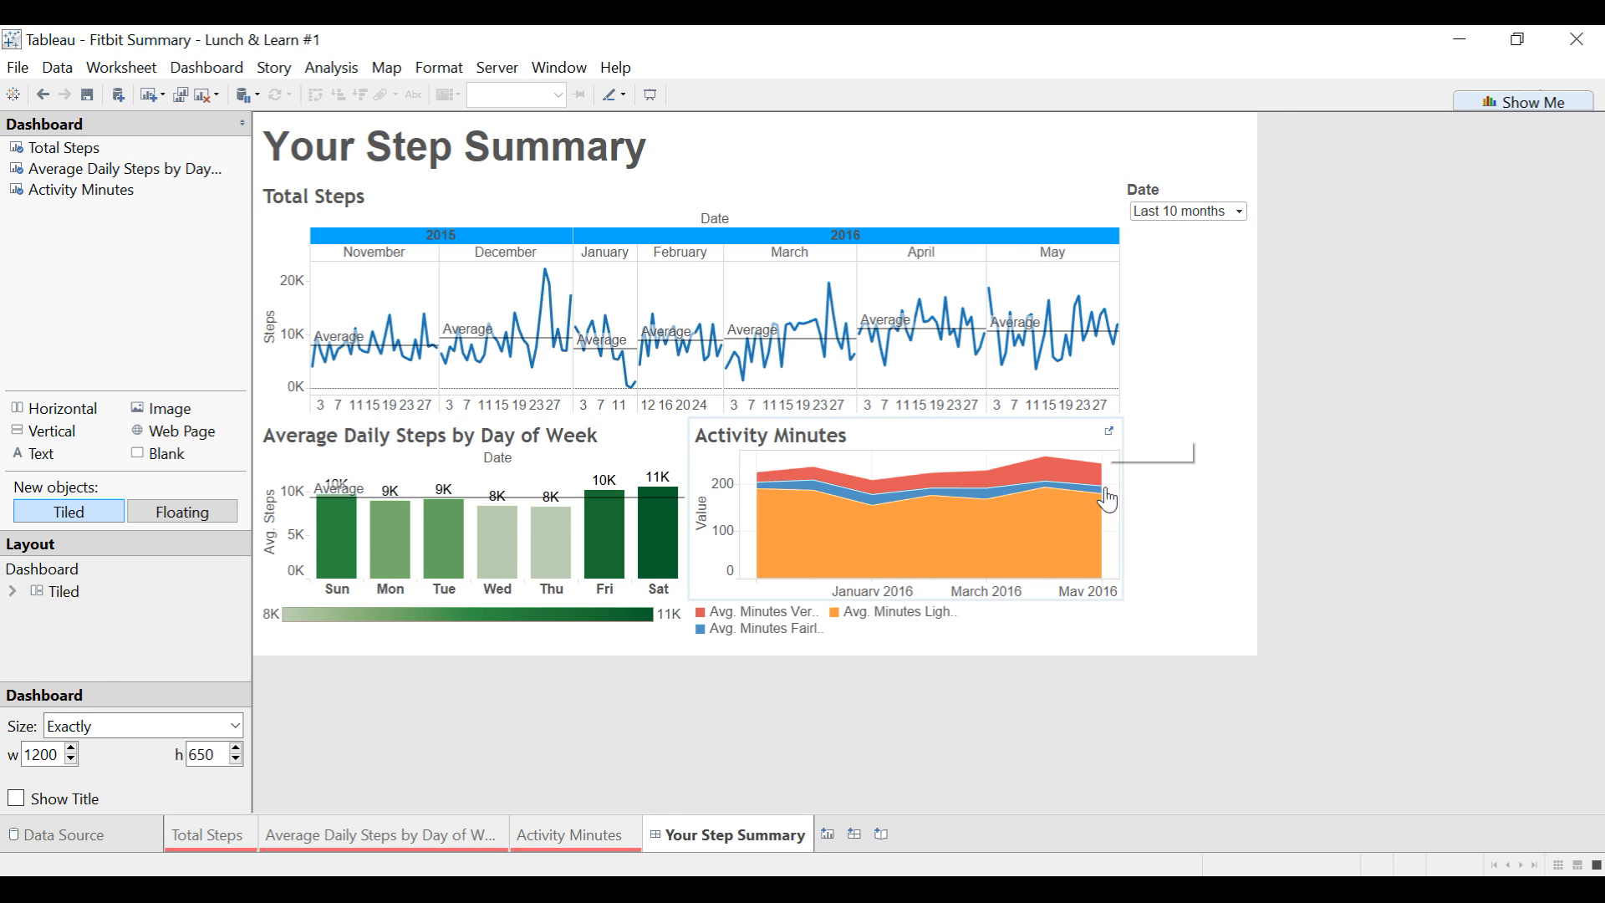
# Step: Add fitbit.png from the Tableau Tutorial #1 folder as a floating image beside the charts, below the Date filter
pyautogui.moveTo(1109, 320)
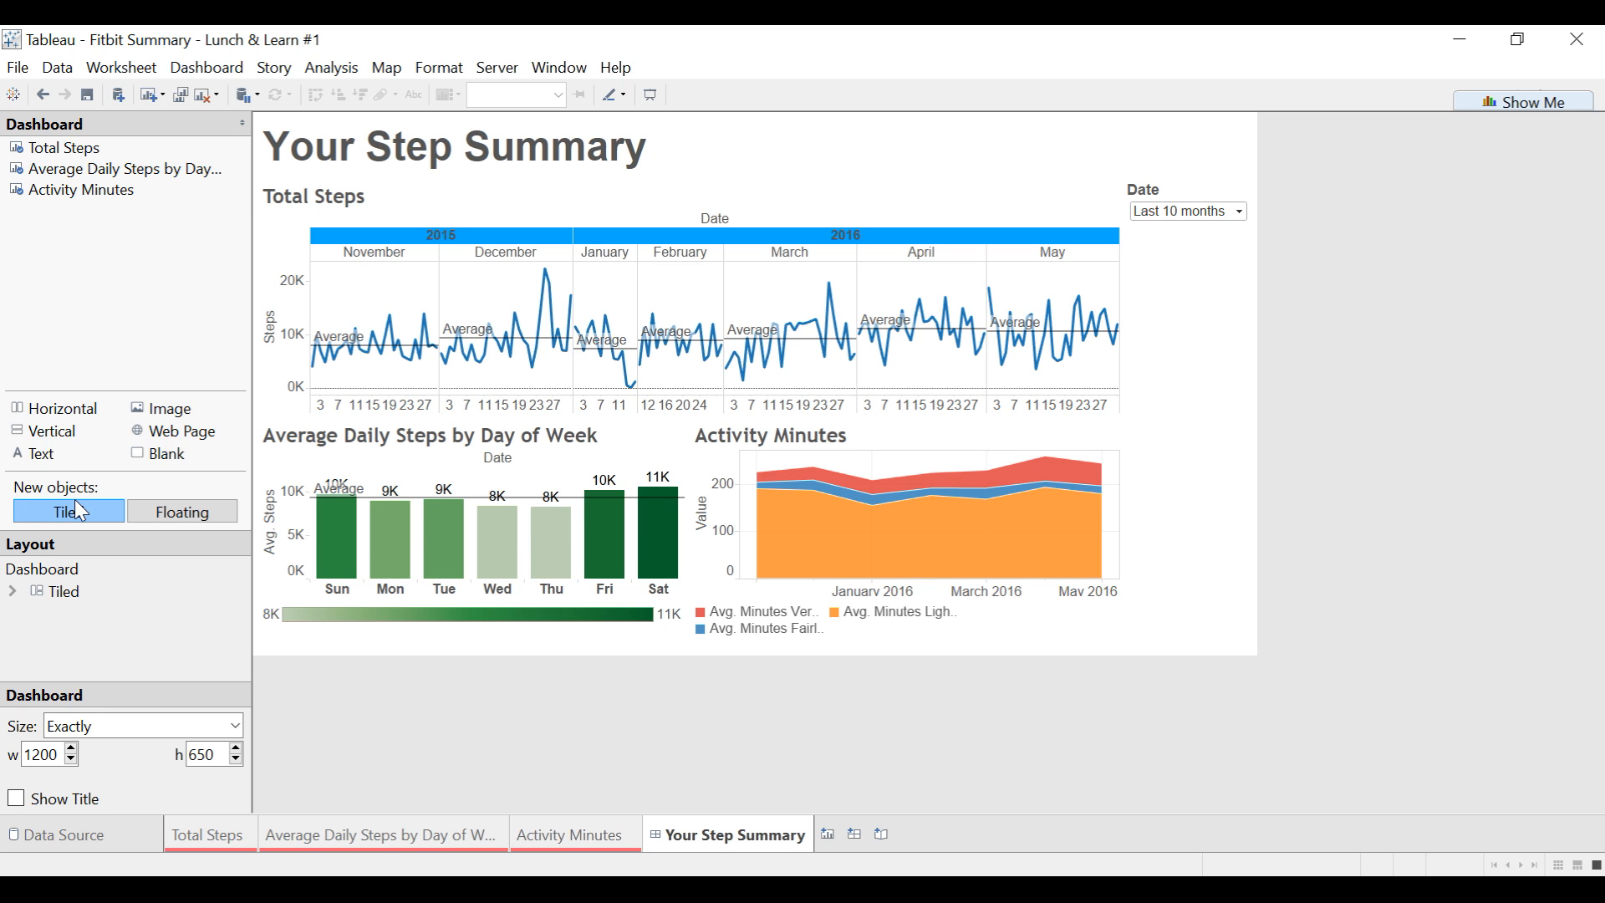
pyautogui.click(180, 517)
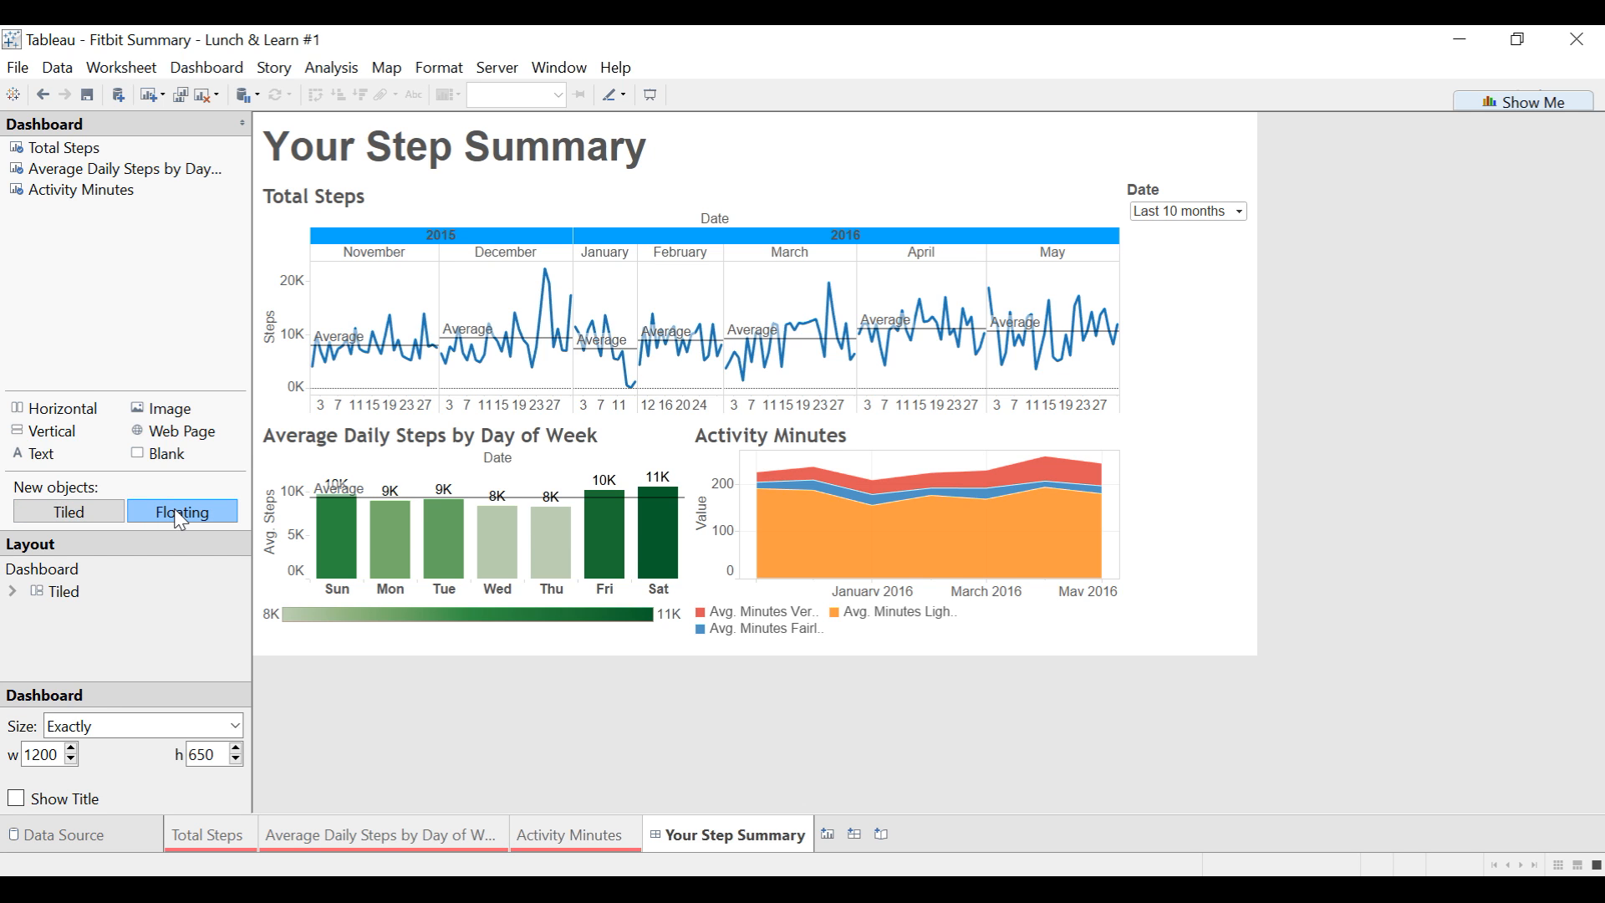
pyautogui.moveTo(172, 417); pyautogui.dragTo(1121, 336)
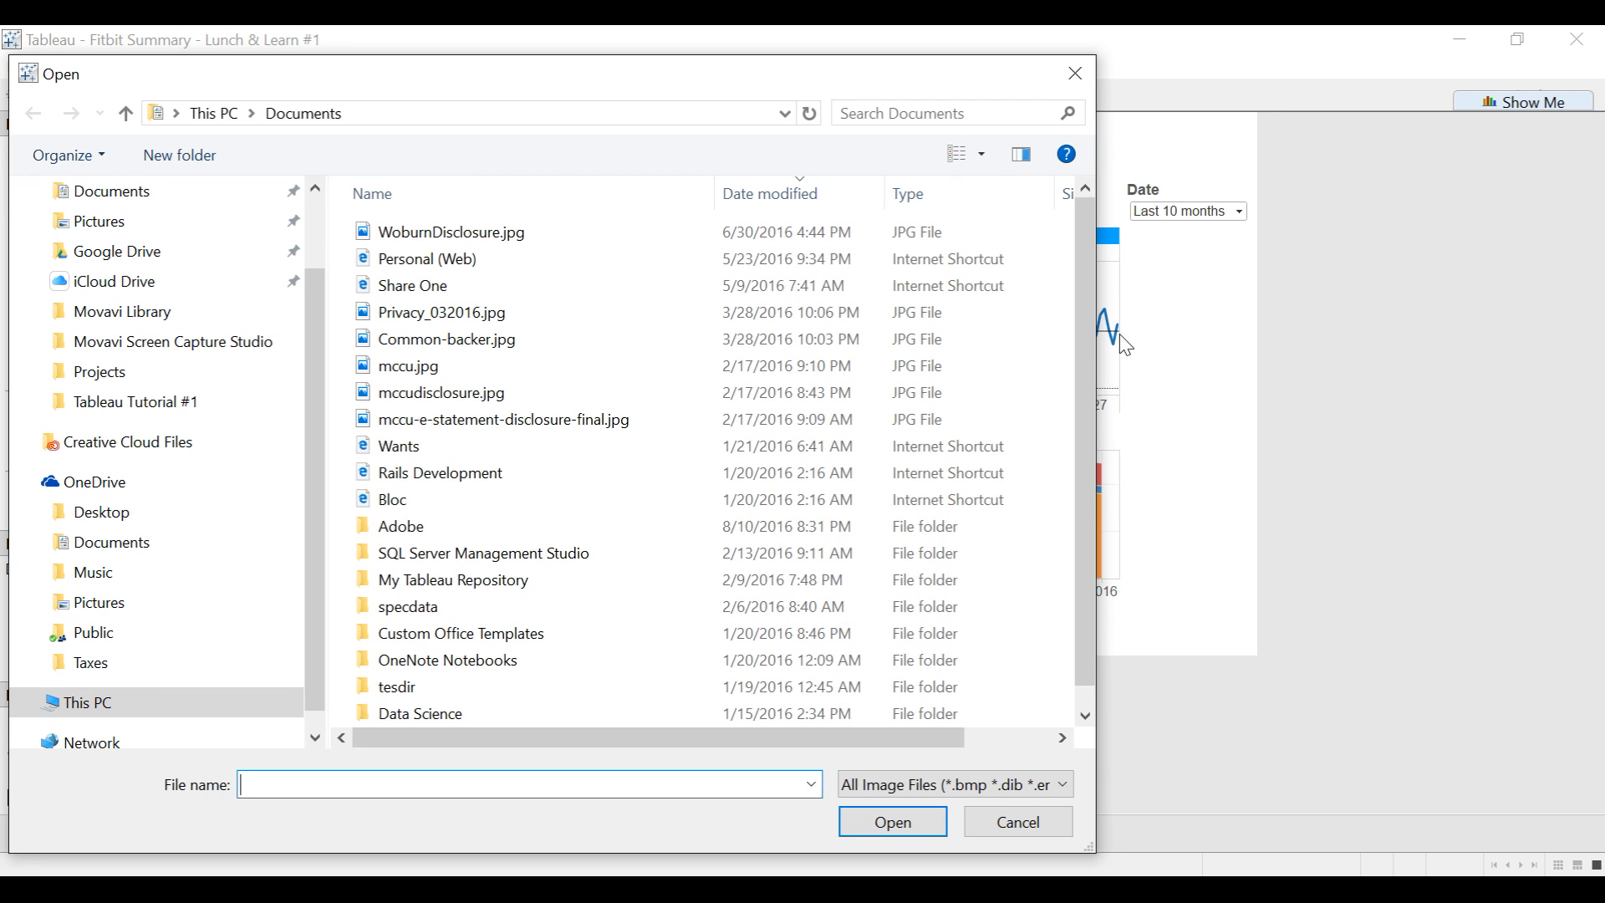
pyautogui.click(152, 404)
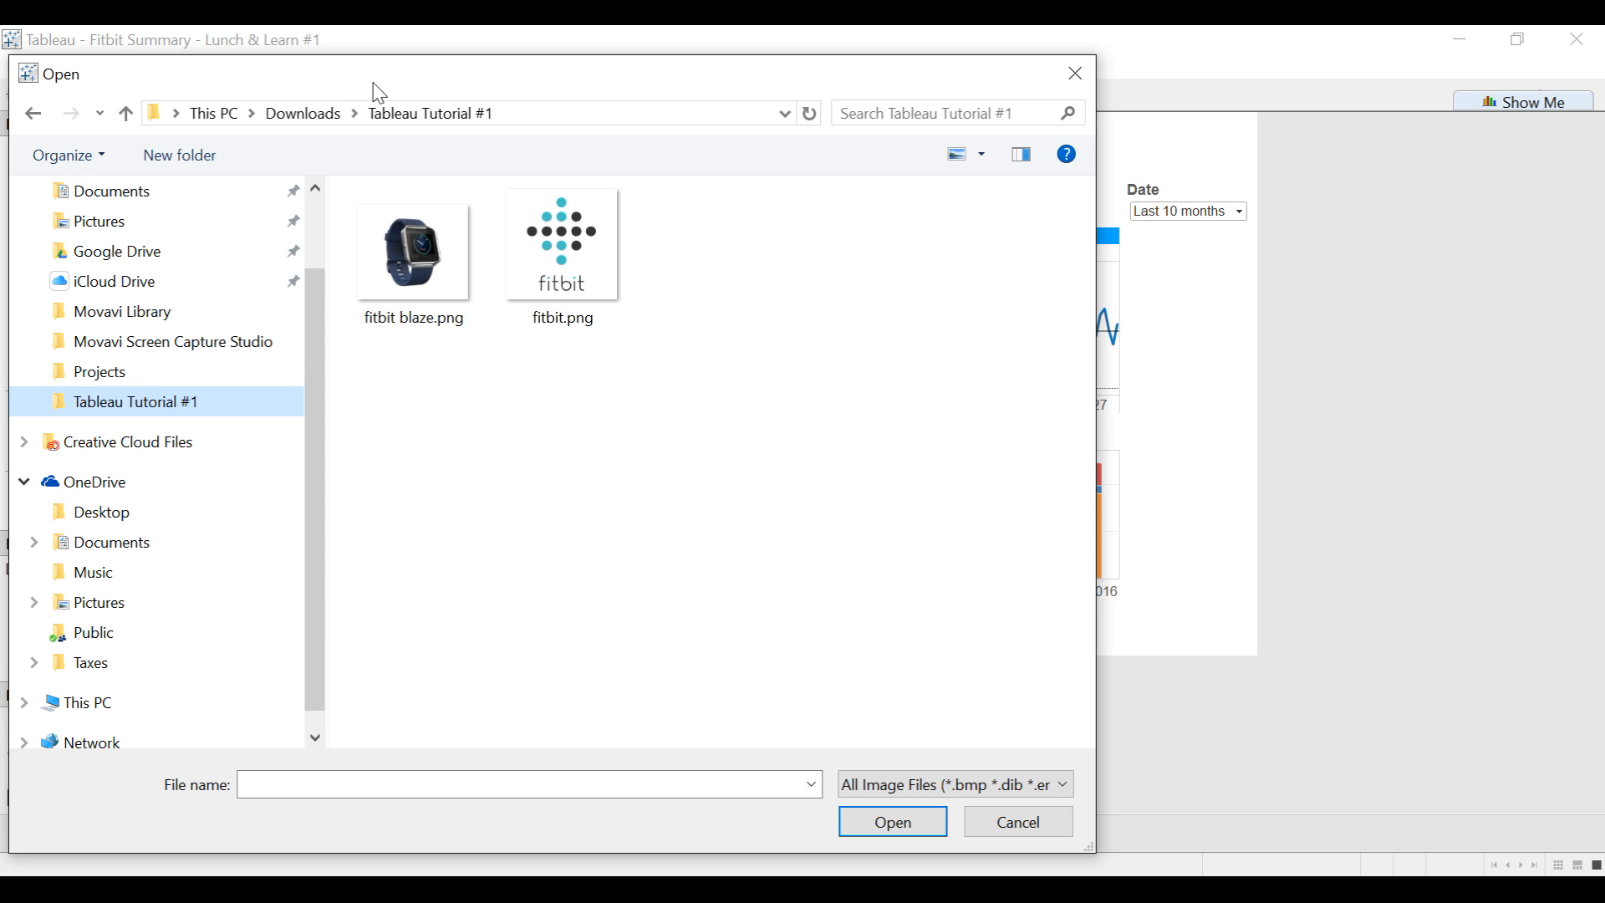
pyautogui.click(545, 234)
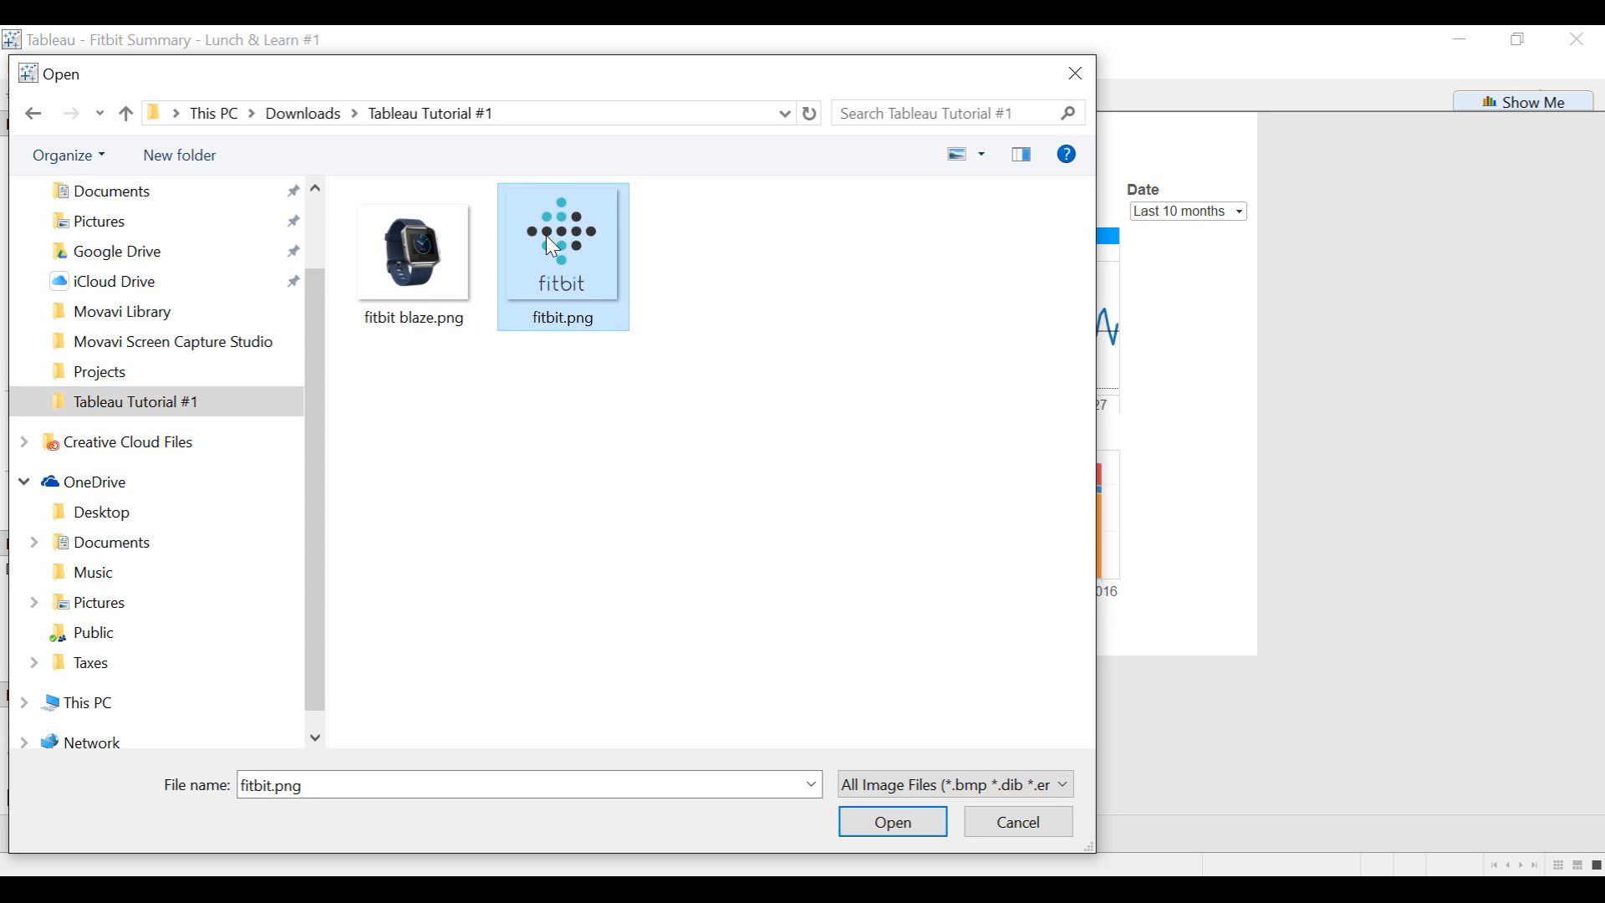
pyautogui.click(924, 829)
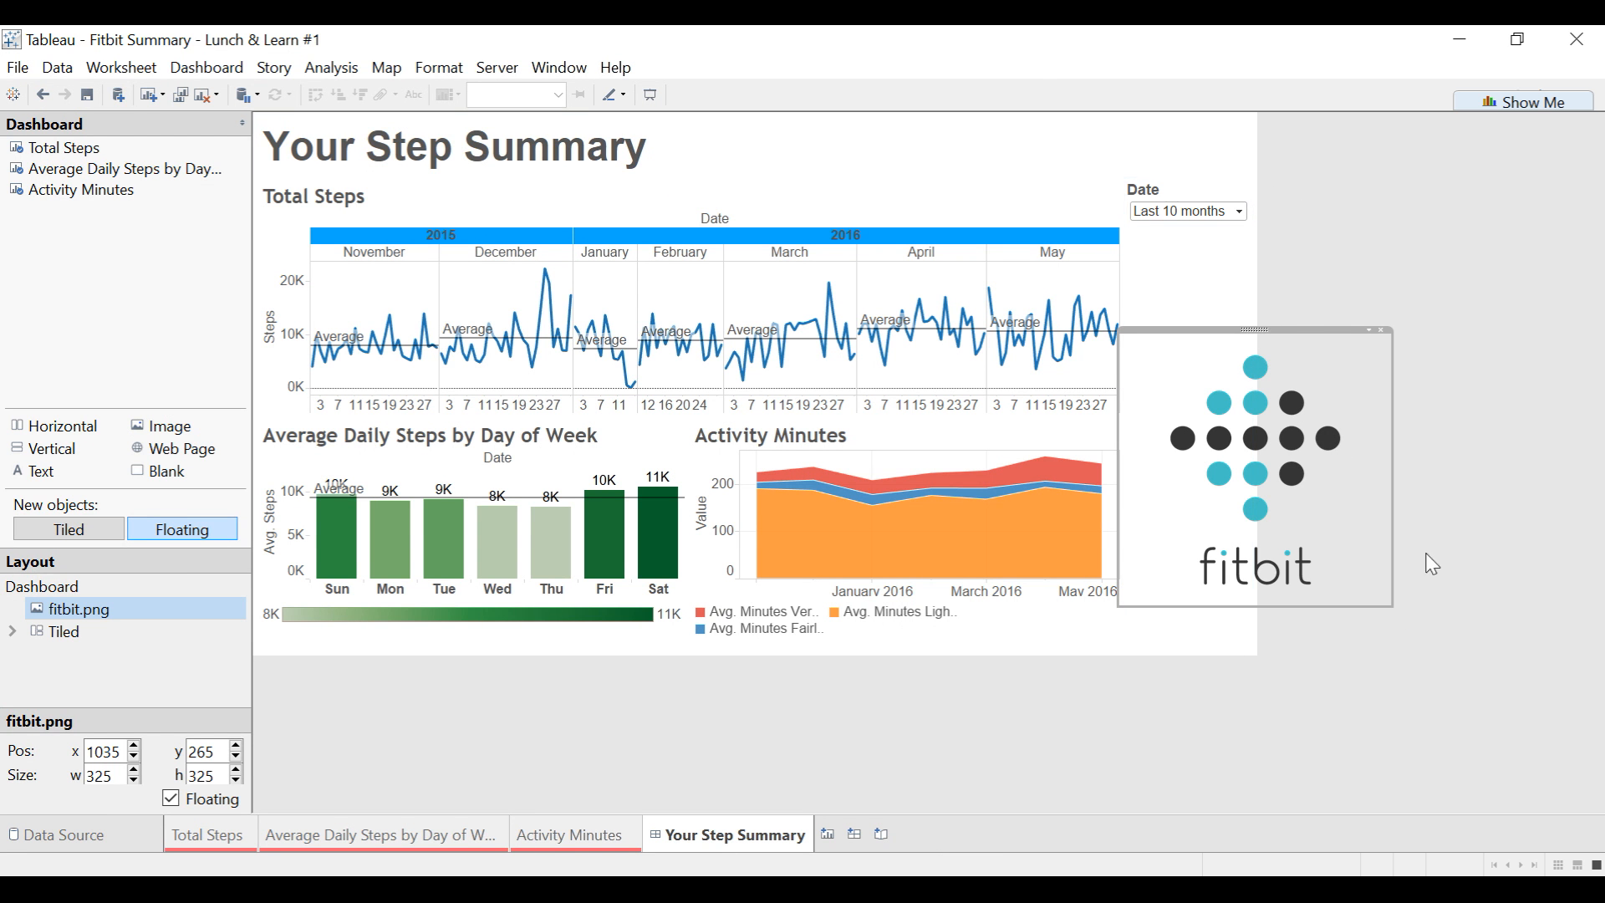
# Step: Shrink the Fitbit logo to about 141 by 192 and place it below the Date filter at about x 1044, y 232
pyautogui.moveTo(1392, 602); pyautogui.dragTo(1279, 518)
pyautogui.moveTo(1197, 334)
pyautogui.mouseDown()
pyautogui.moveTo(979, 201)
pyautogui.moveTo(976, 219)
pyautogui.moveTo(1101, 241)
pyautogui.moveTo(1184, 306)
pyautogui.mouseUp()
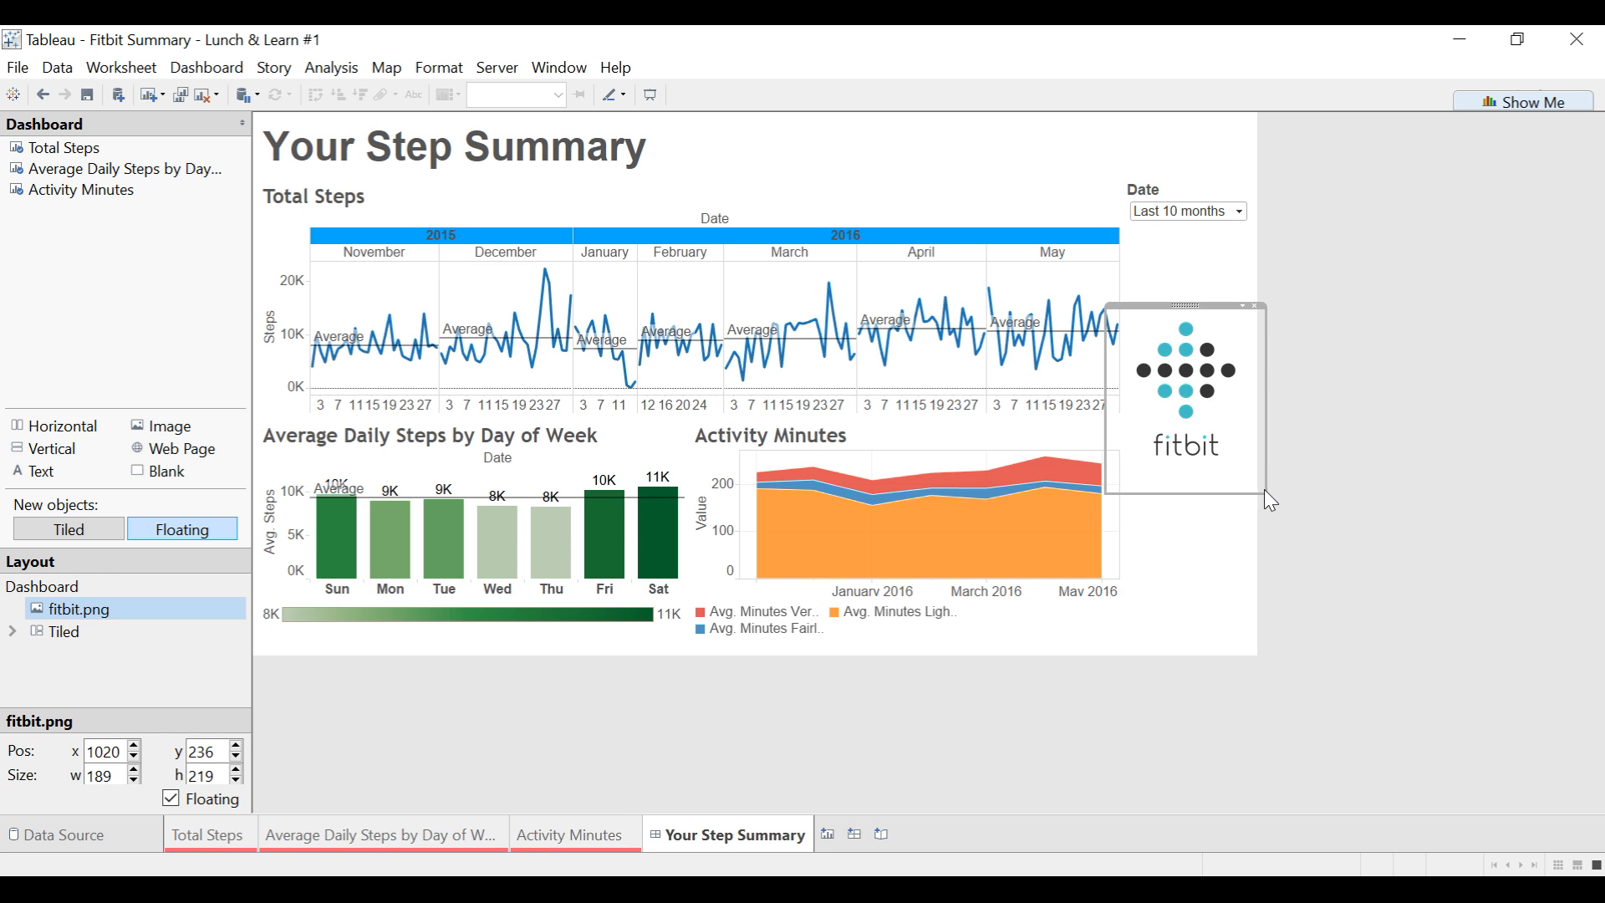
pyautogui.moveTo(1266, 491); pyautogui.dragTo(1226, 470)
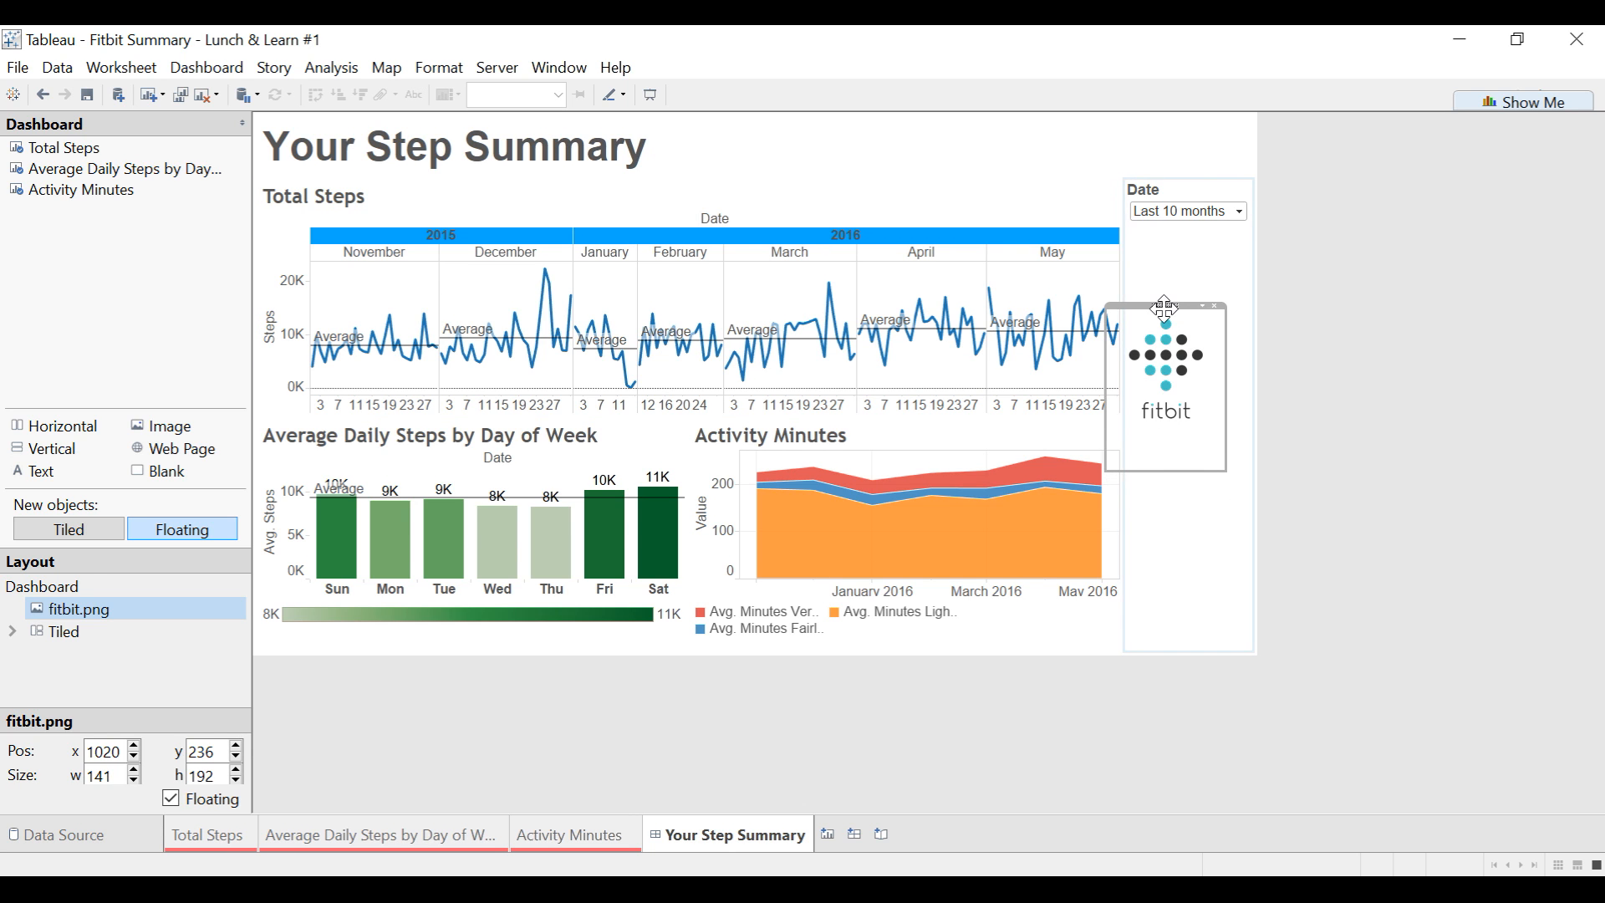
pyautogui.moveTo(1165, 308); pyautogui.dragTo(1185, 304)
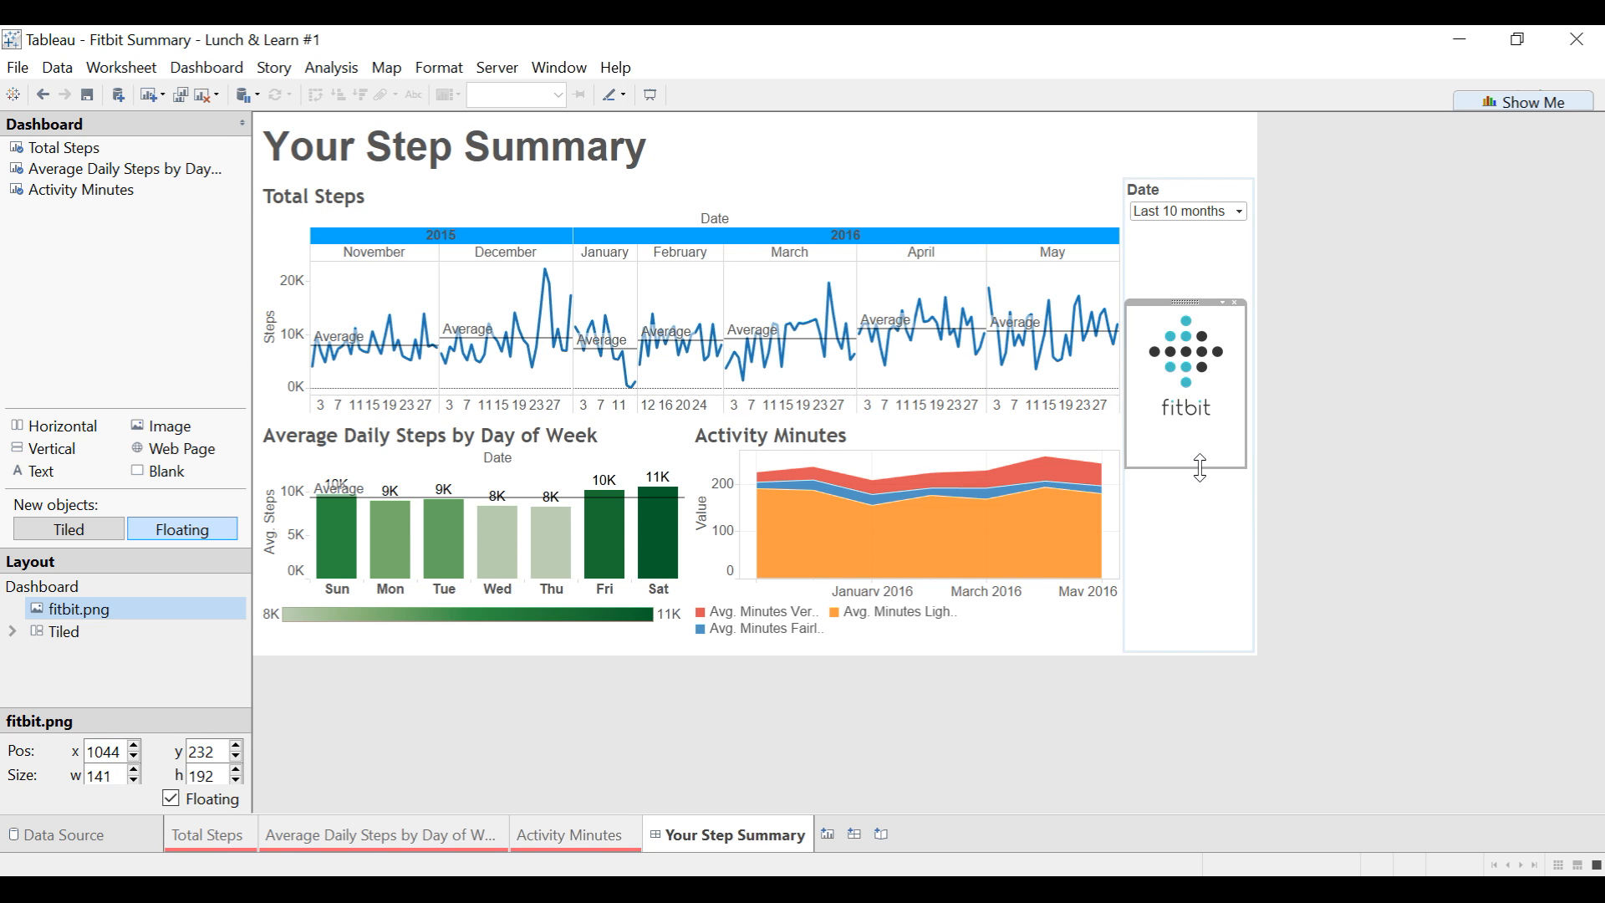
pyautogui.click(1457, 512)
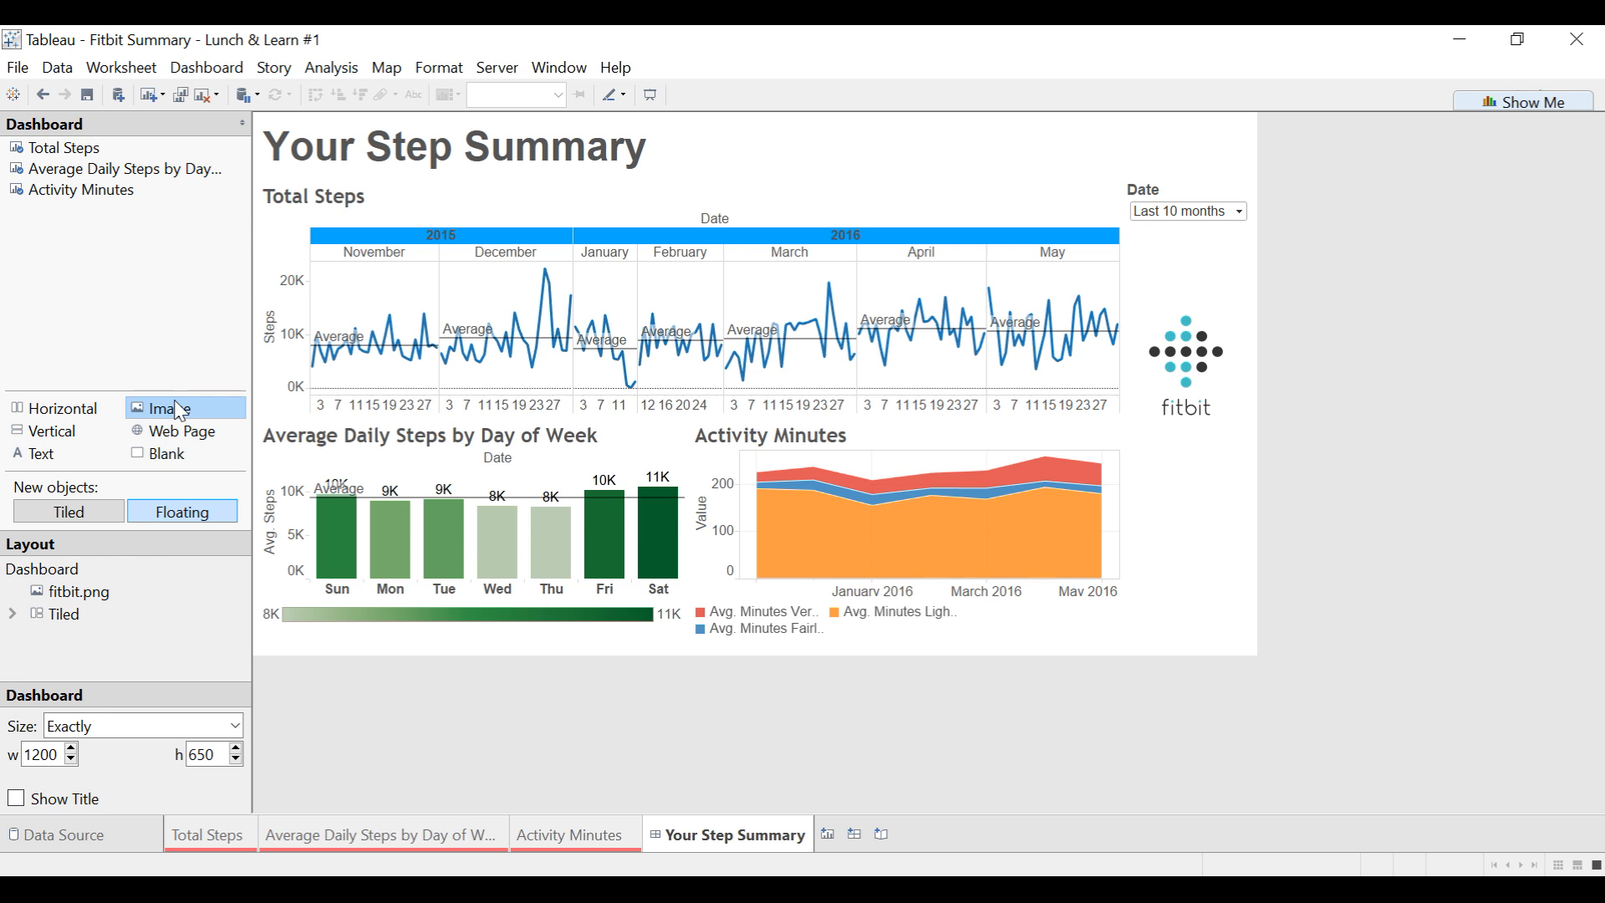
# Step: Add fitbit blaze.png from the Tableau Tutorial #1 folder as a floating image below the Fitbit logo
pyautogui.moveTo(179, 410); pyautogui.dragTo(1102, 439)
pyautogui.click(424, 253)
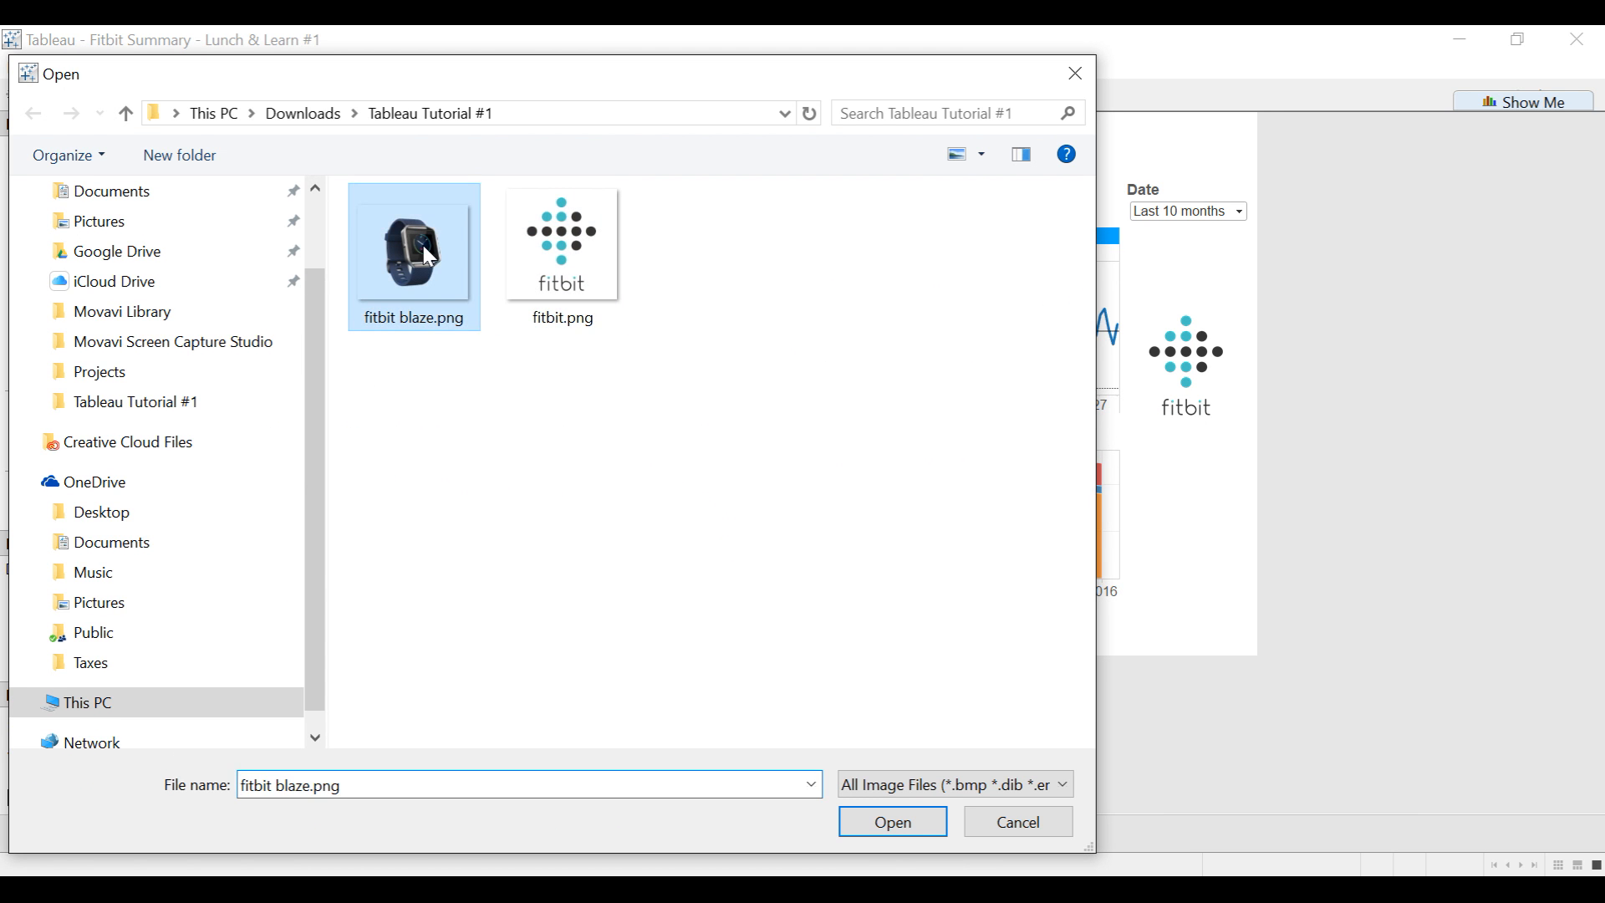
pyautogui.click(924, 828)
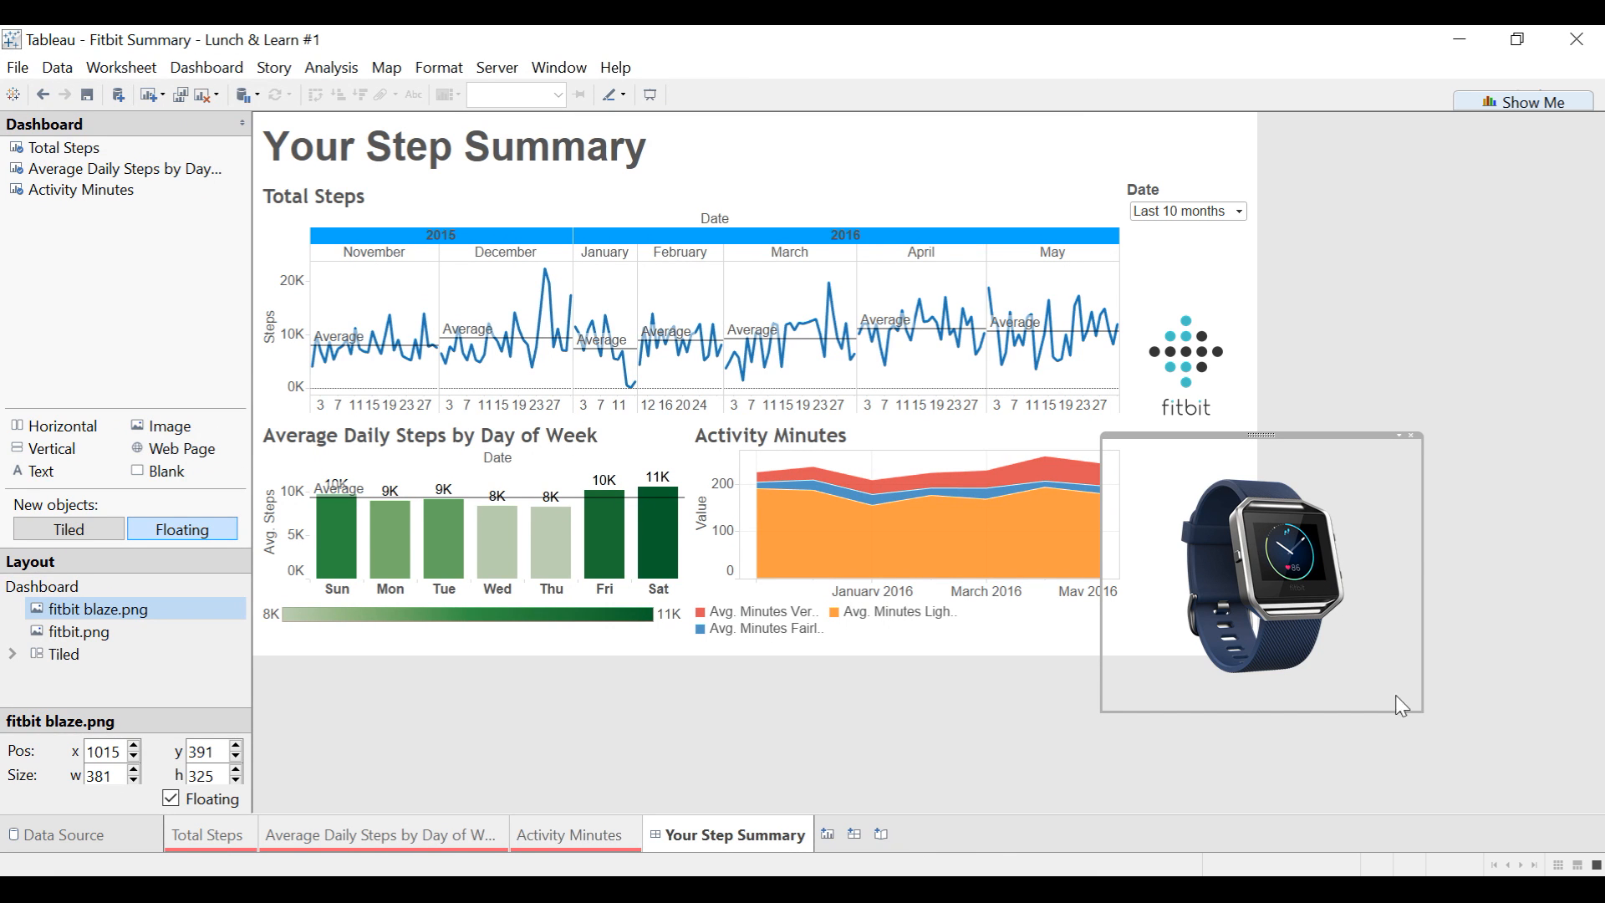
pyautogui.click(1425, 716)
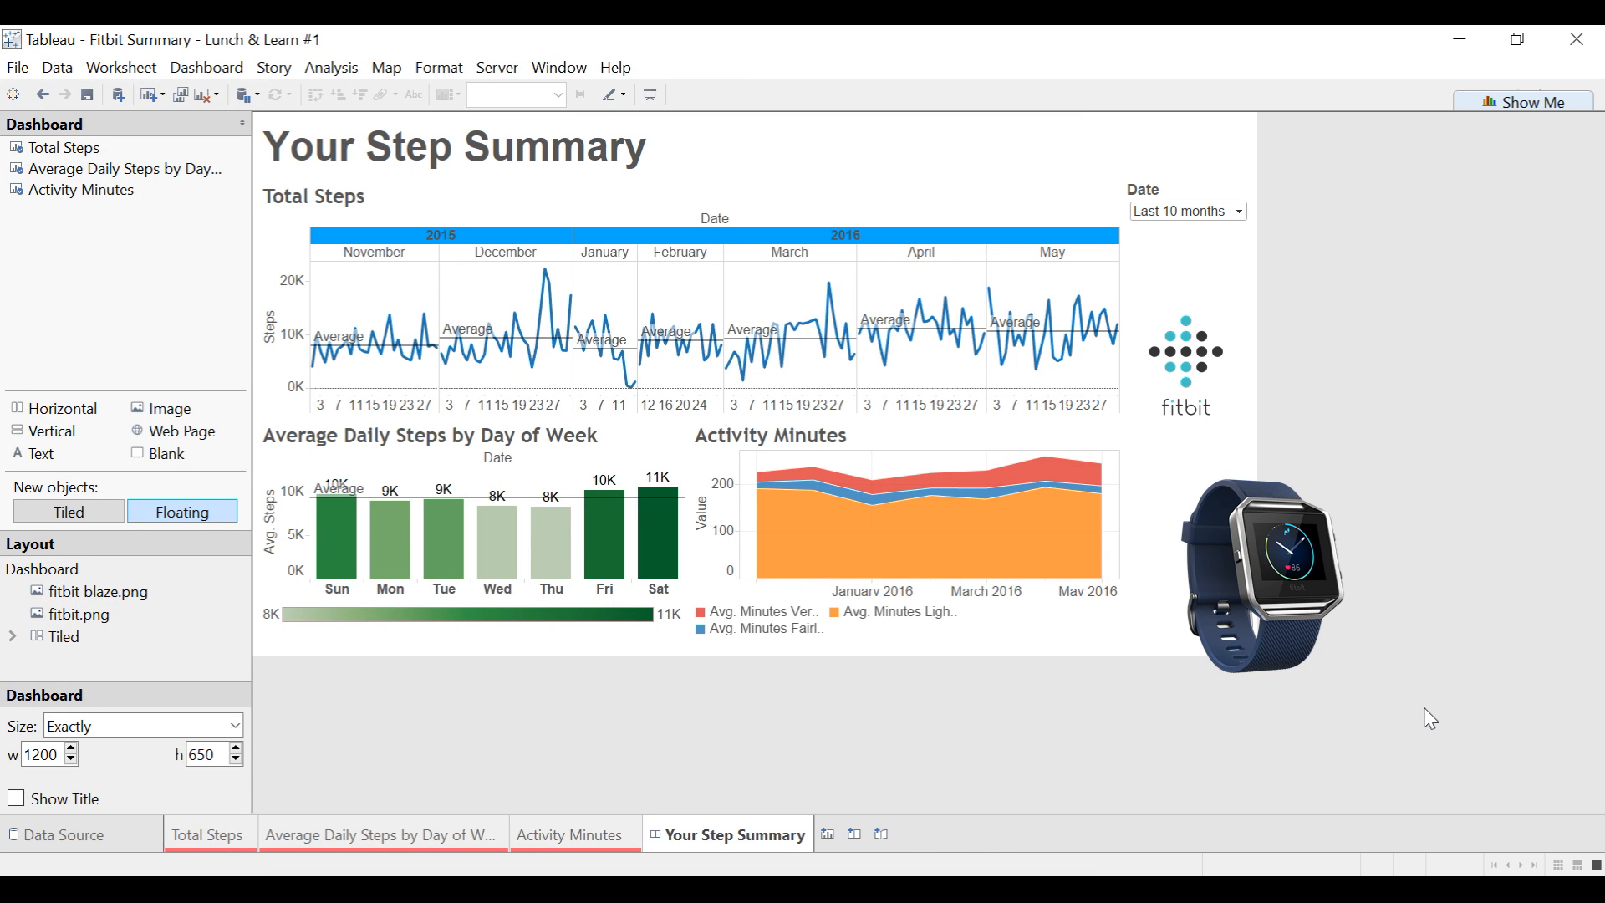
# Step: Shrink the Fitbit Blaze watch image to about 280 by 273 and place it under the logo at about x 978, y 371
pyautogui.click(1337, 645)
pyautogui.moveTo(1425, 716); pyautogui.dragTo(1388, 690)
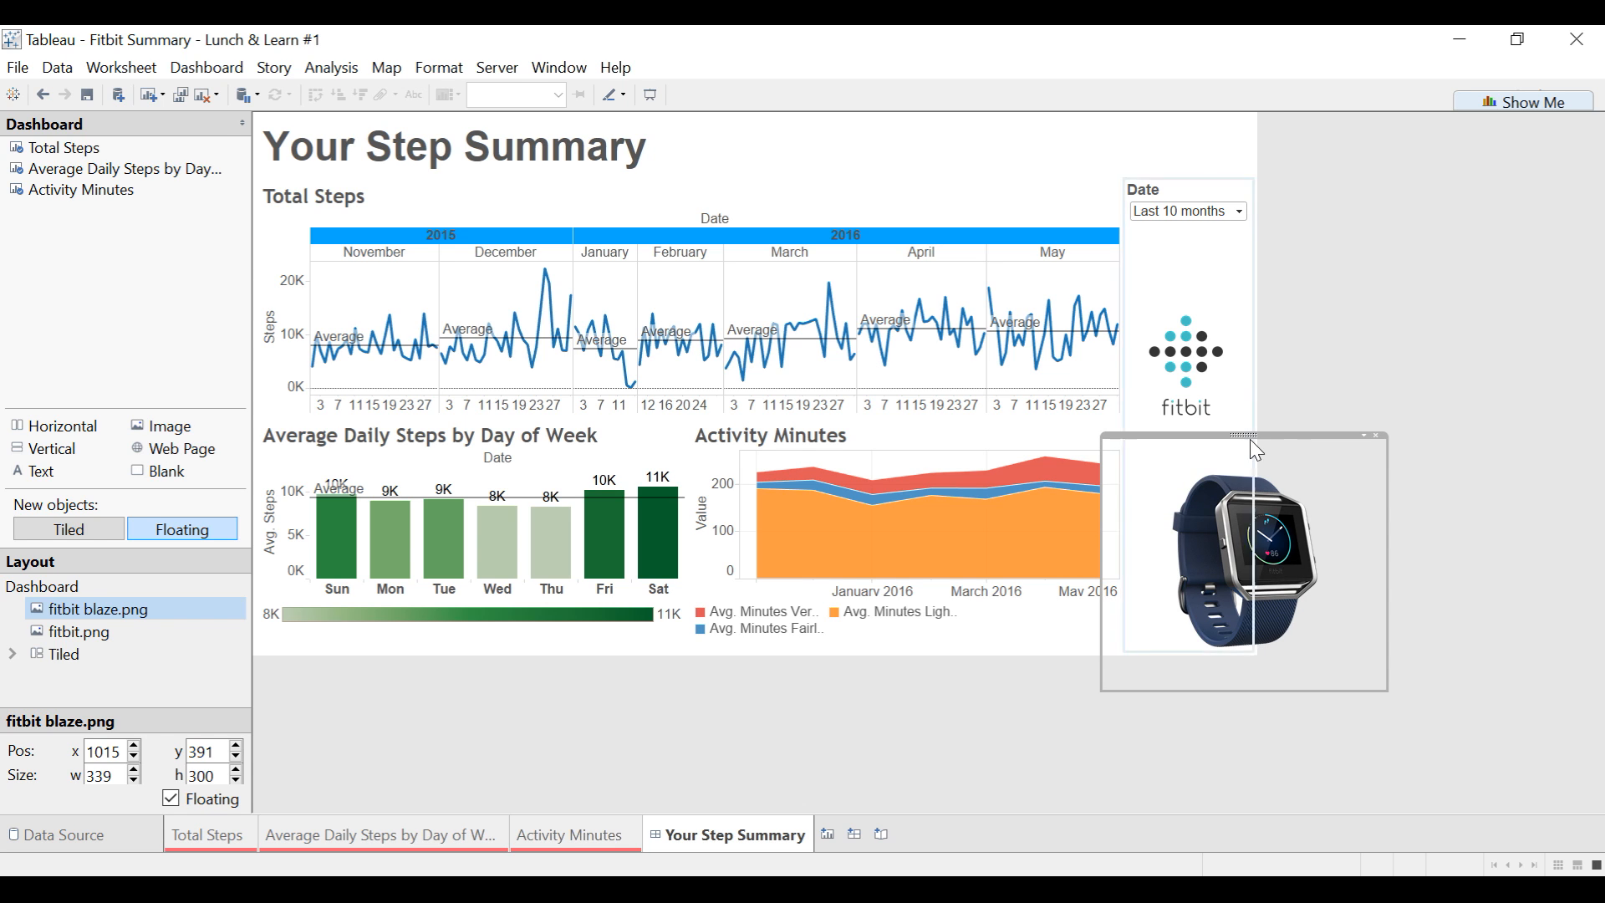
pyautogui.moveTo(1246, 435); pyautogui.dragTo(1189, 405)
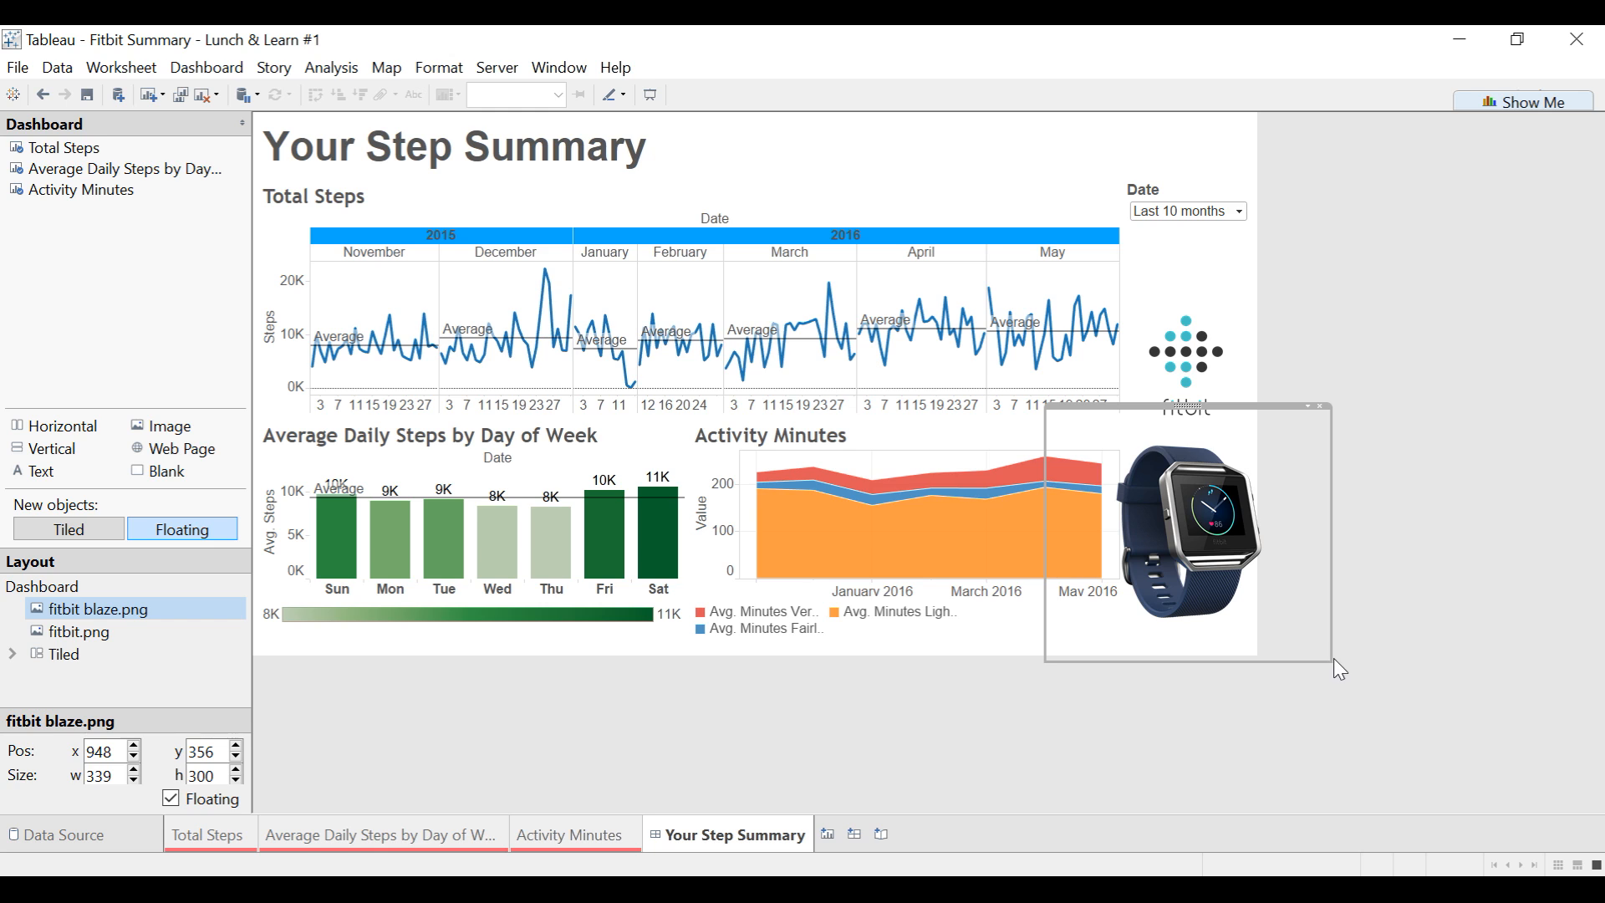
pyautogui.moveTo(1332, 660); pyautogui.dragTo(1280, 639)
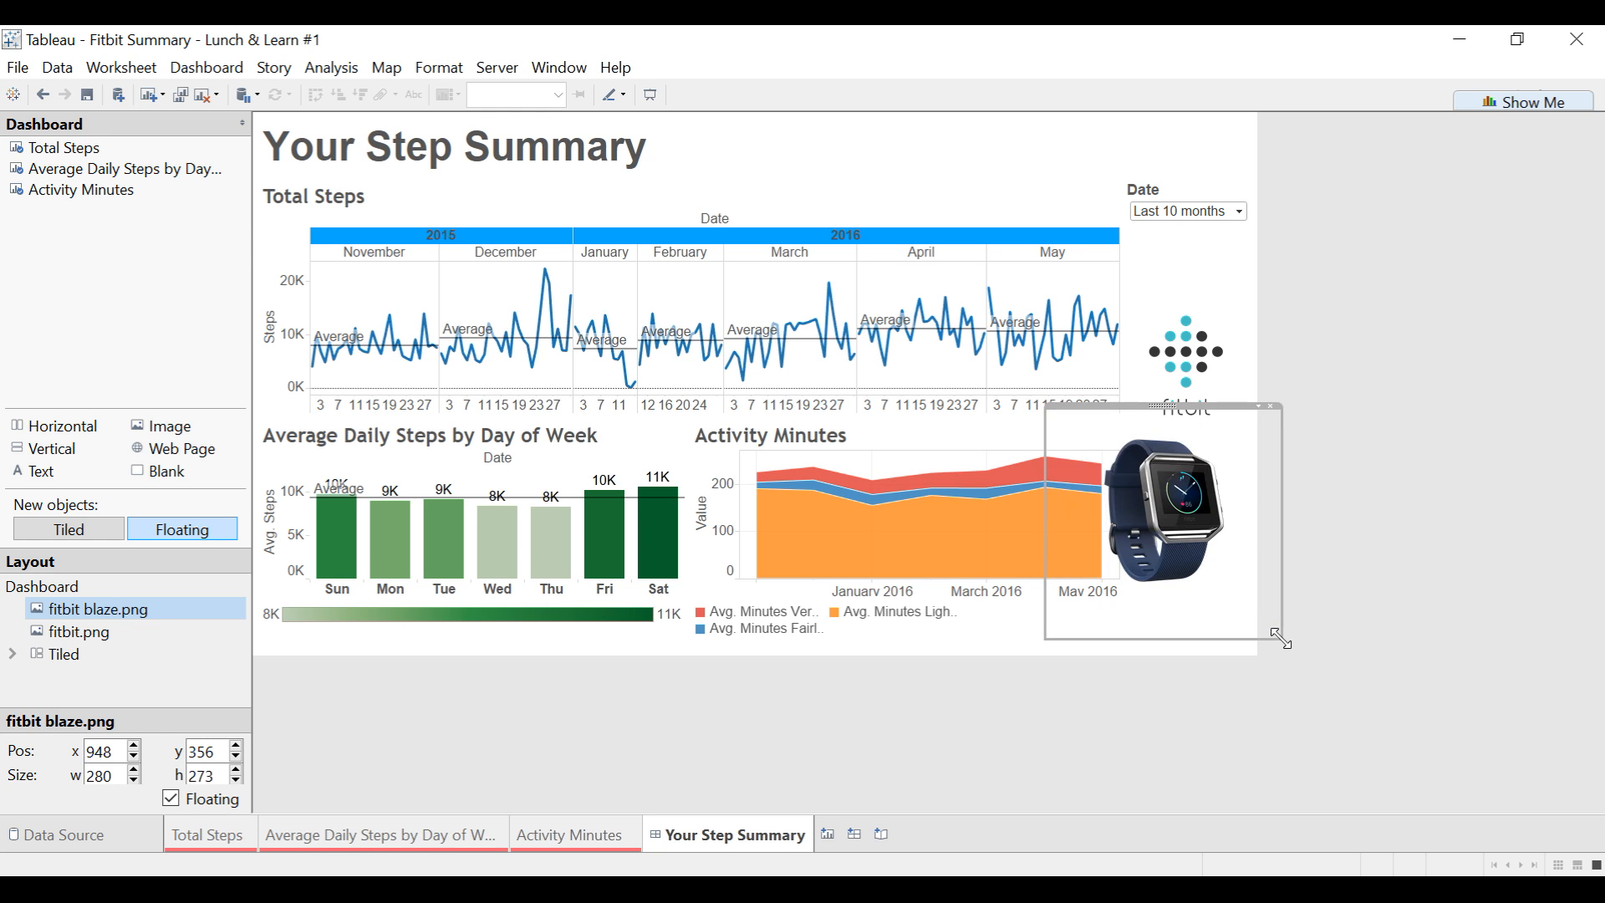
pyautogui.moveTo(1157, 408); pyautogui.dragTo(1182, 420)
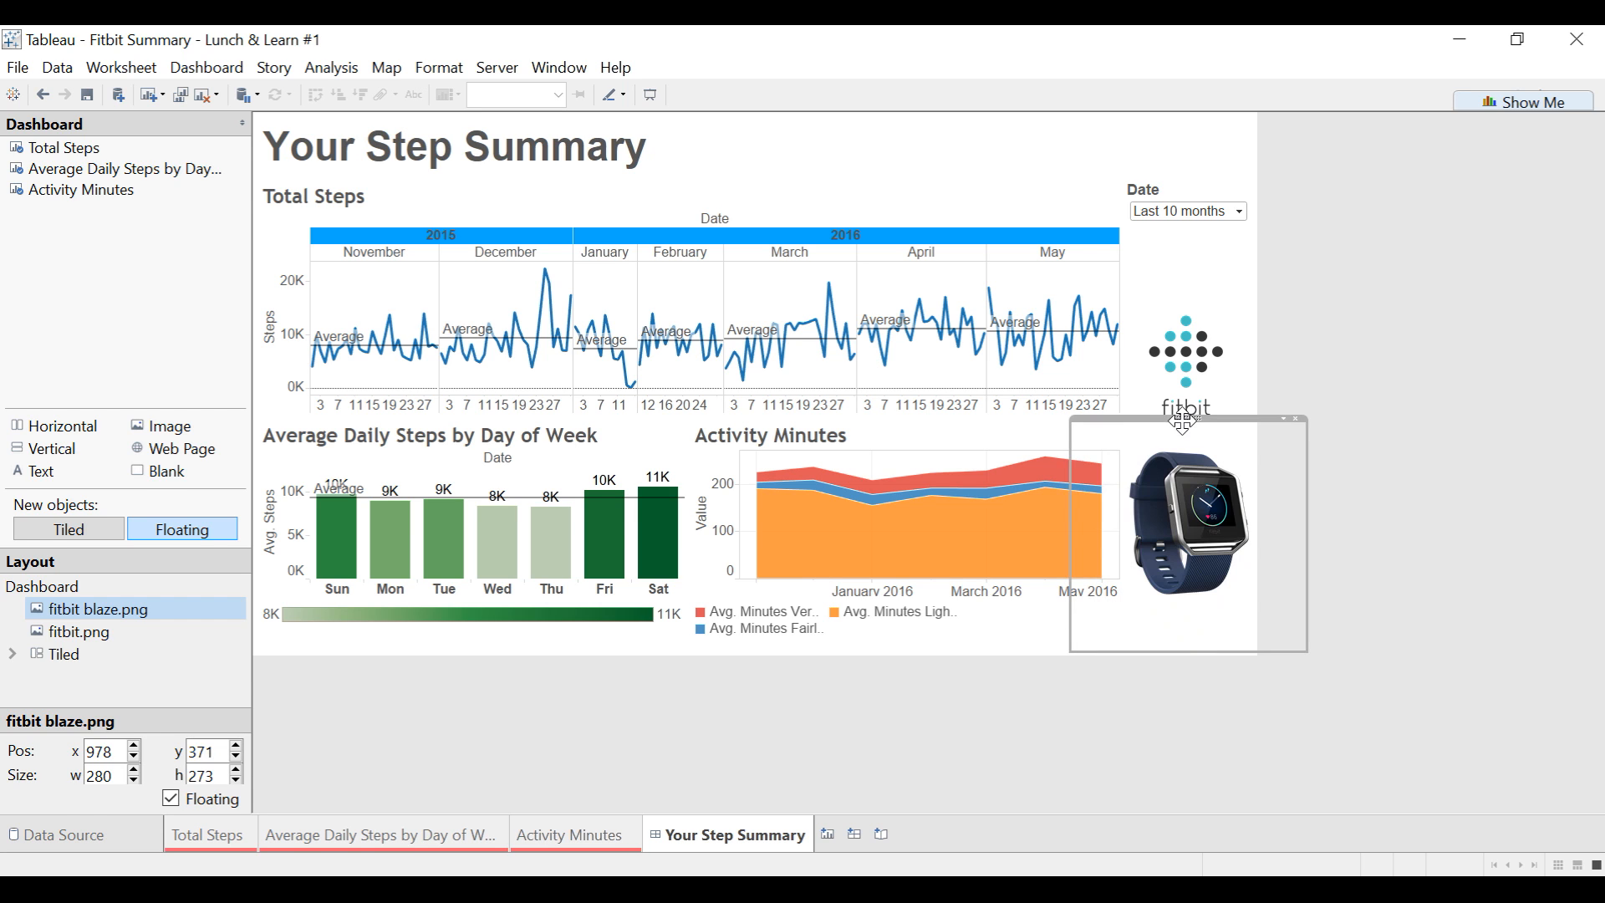
pyautogui.click(1387, 487)
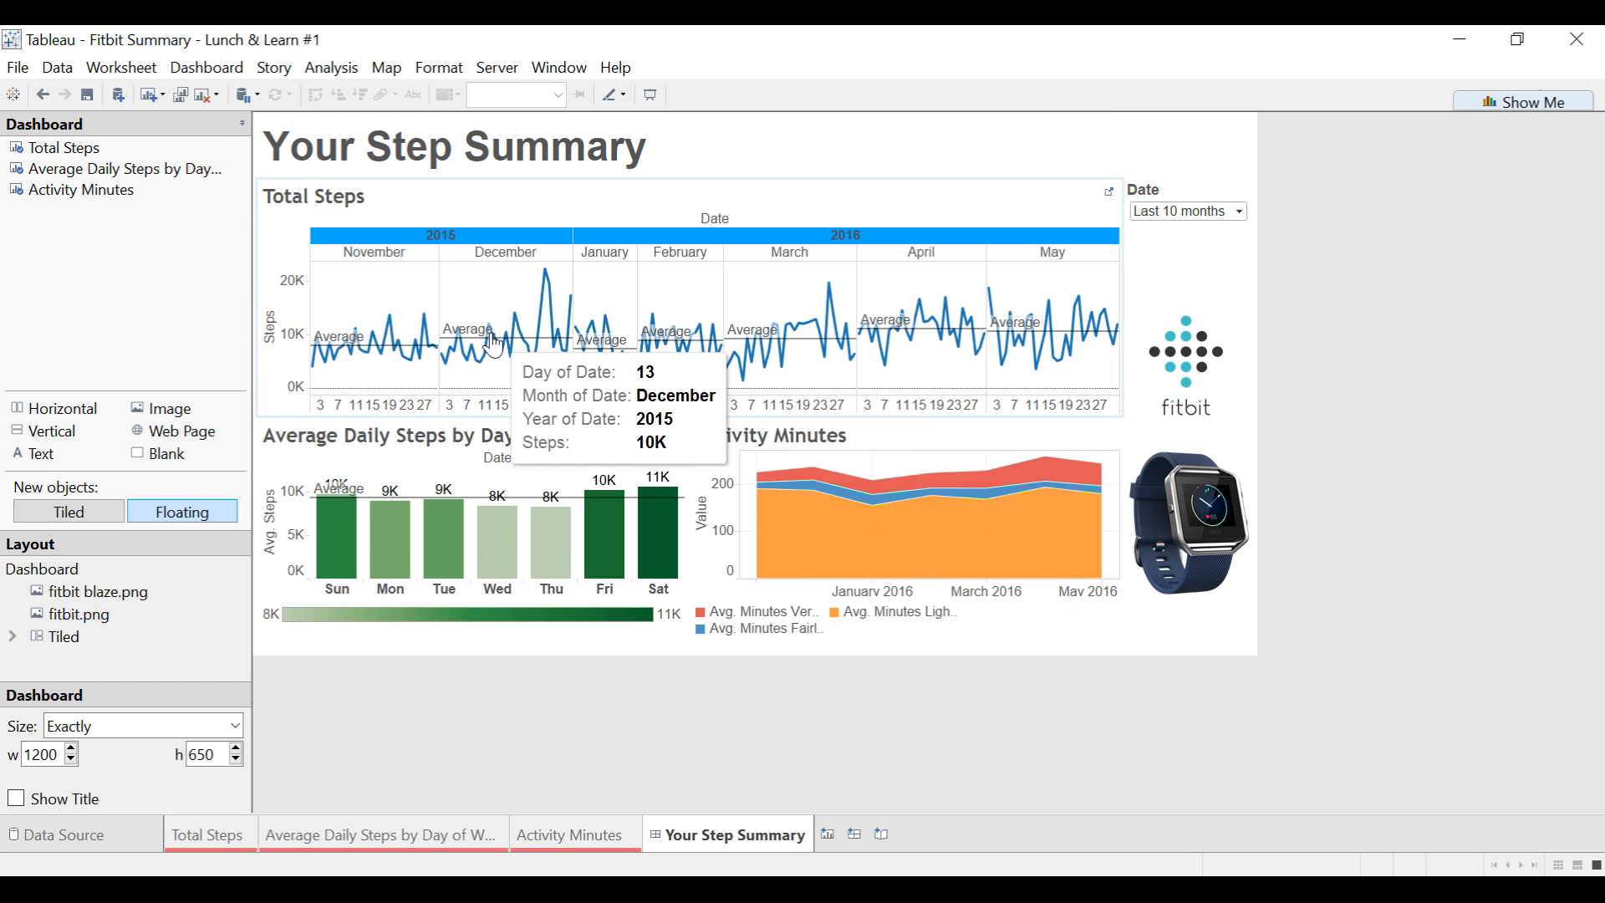
# Step: Add a tiled, right-aligned text beside the dashboard title reading "Data Source: Fitbit.com" and, on a second line, "Data available 07/01/2015-05/31/2016"
pyautogui.click(79, 512)
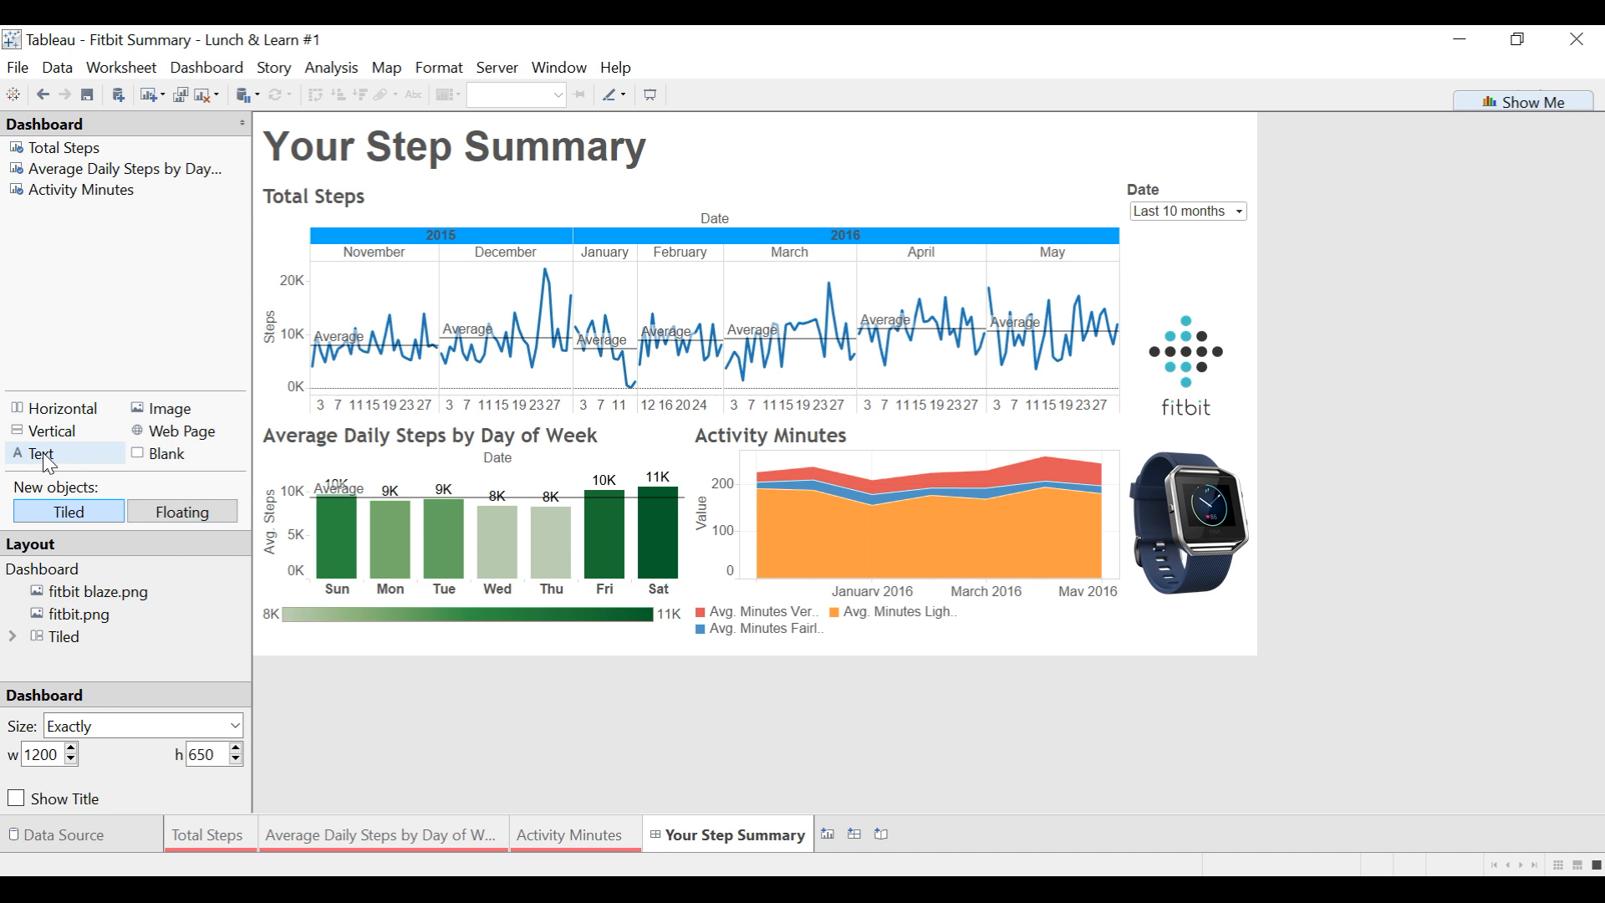
pyautogui.moveTo(46, 430); pyautogui.dragTo(1065, 152)
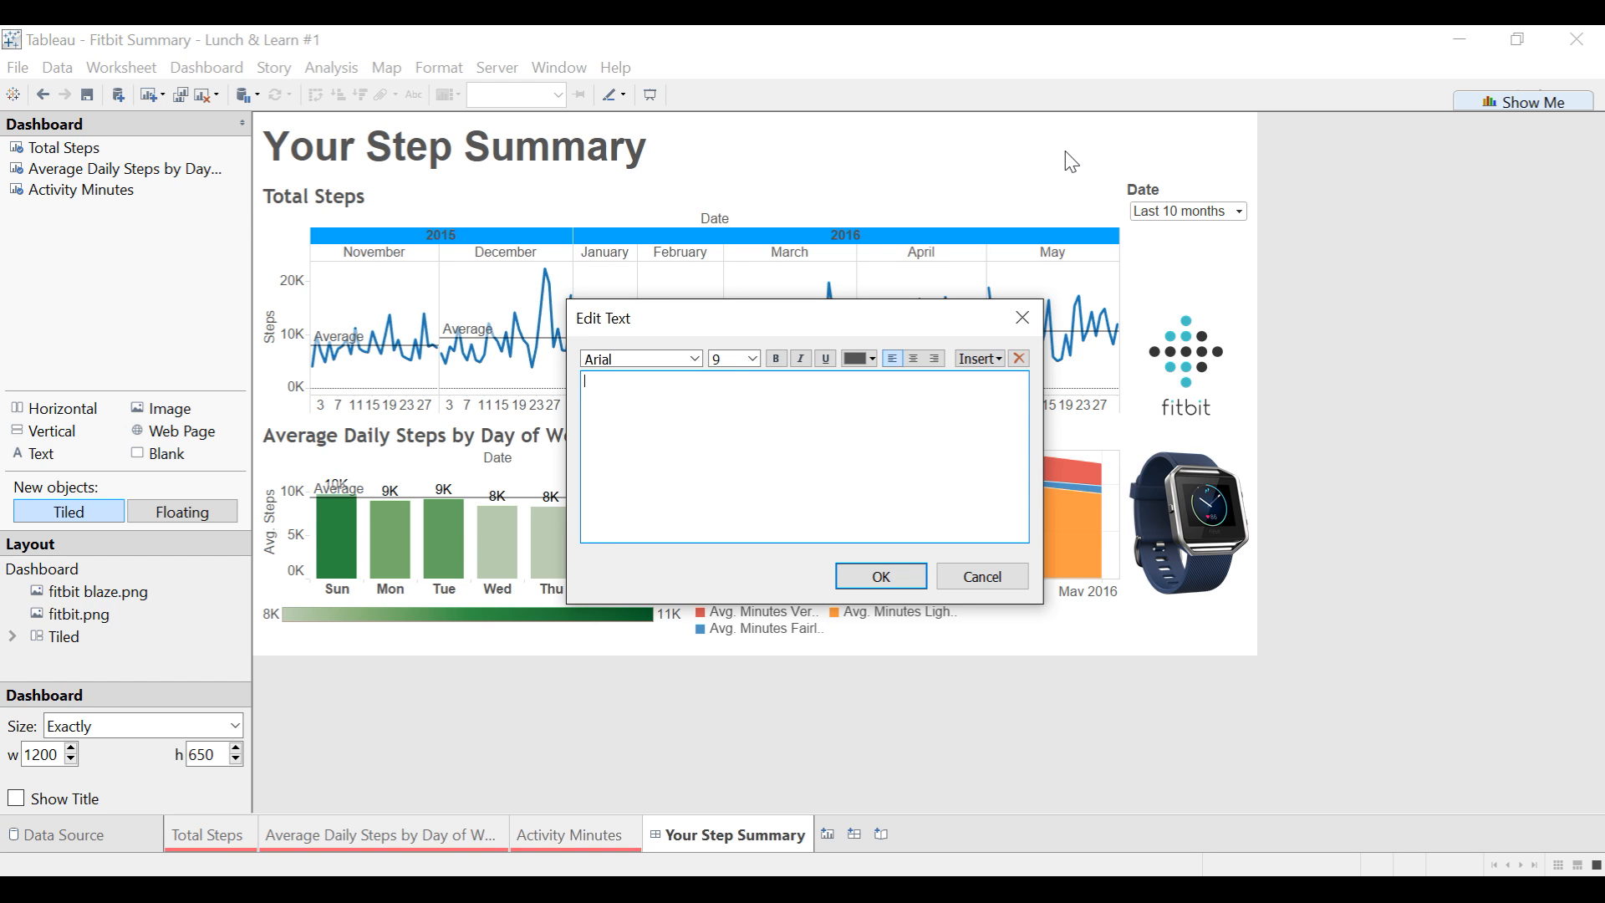
pyautogui.click(938, 359)
pyautogui.write('Data Sourc')
pyautogui.write('e: Fitbit')
pyautogui.write('.com')
pyautogui.write('available')
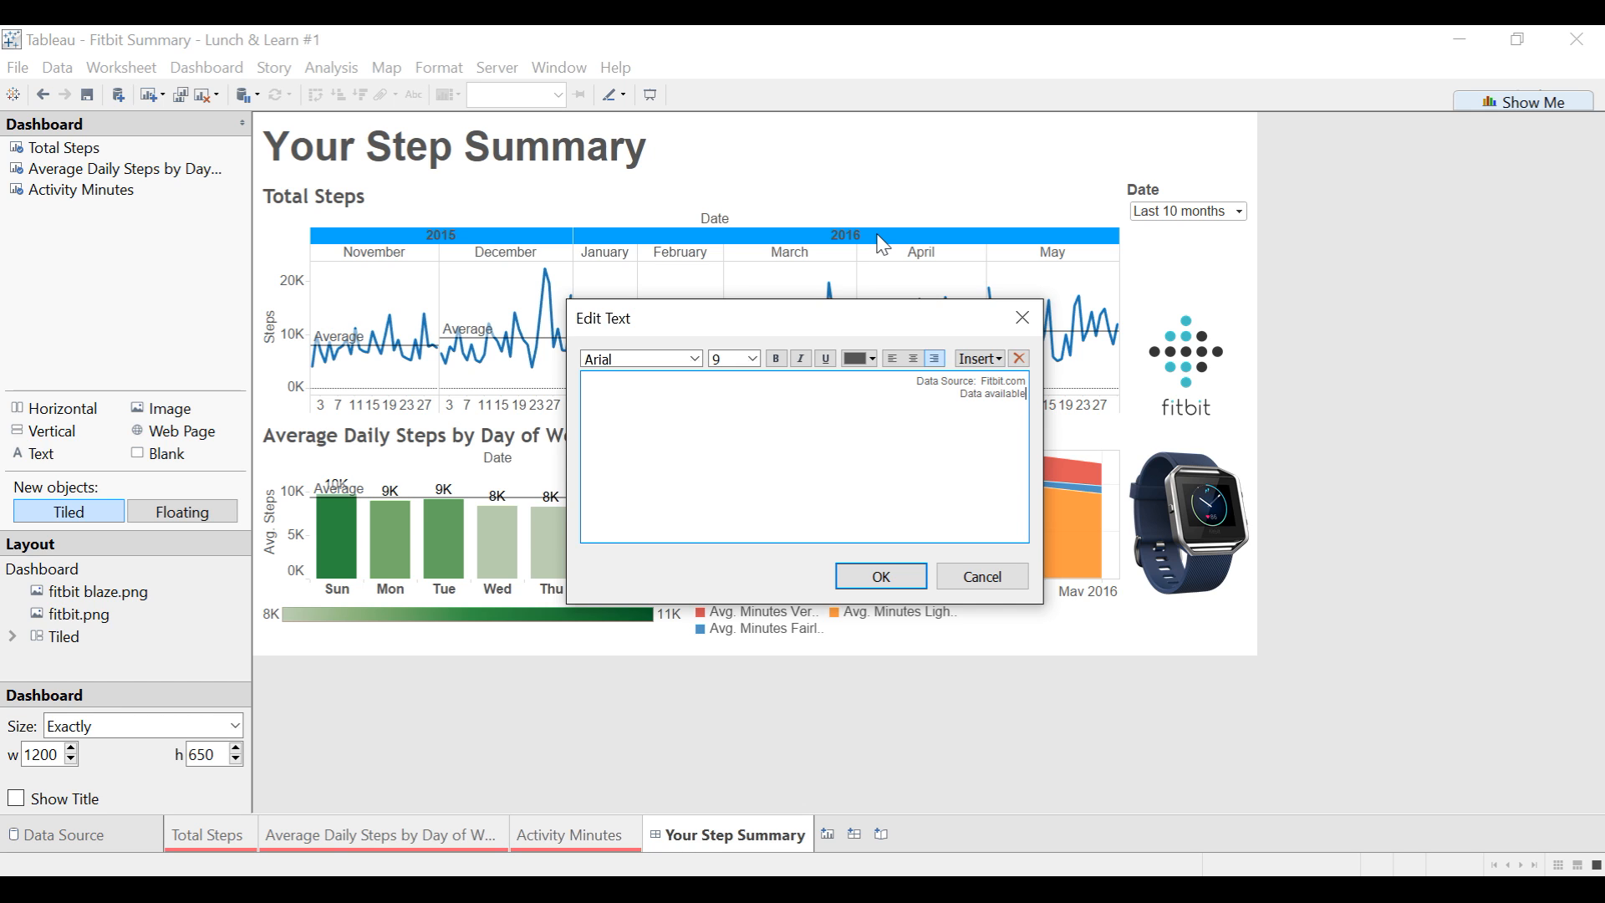
pyautogui.write(' 07/01/2015-05/31/2016')
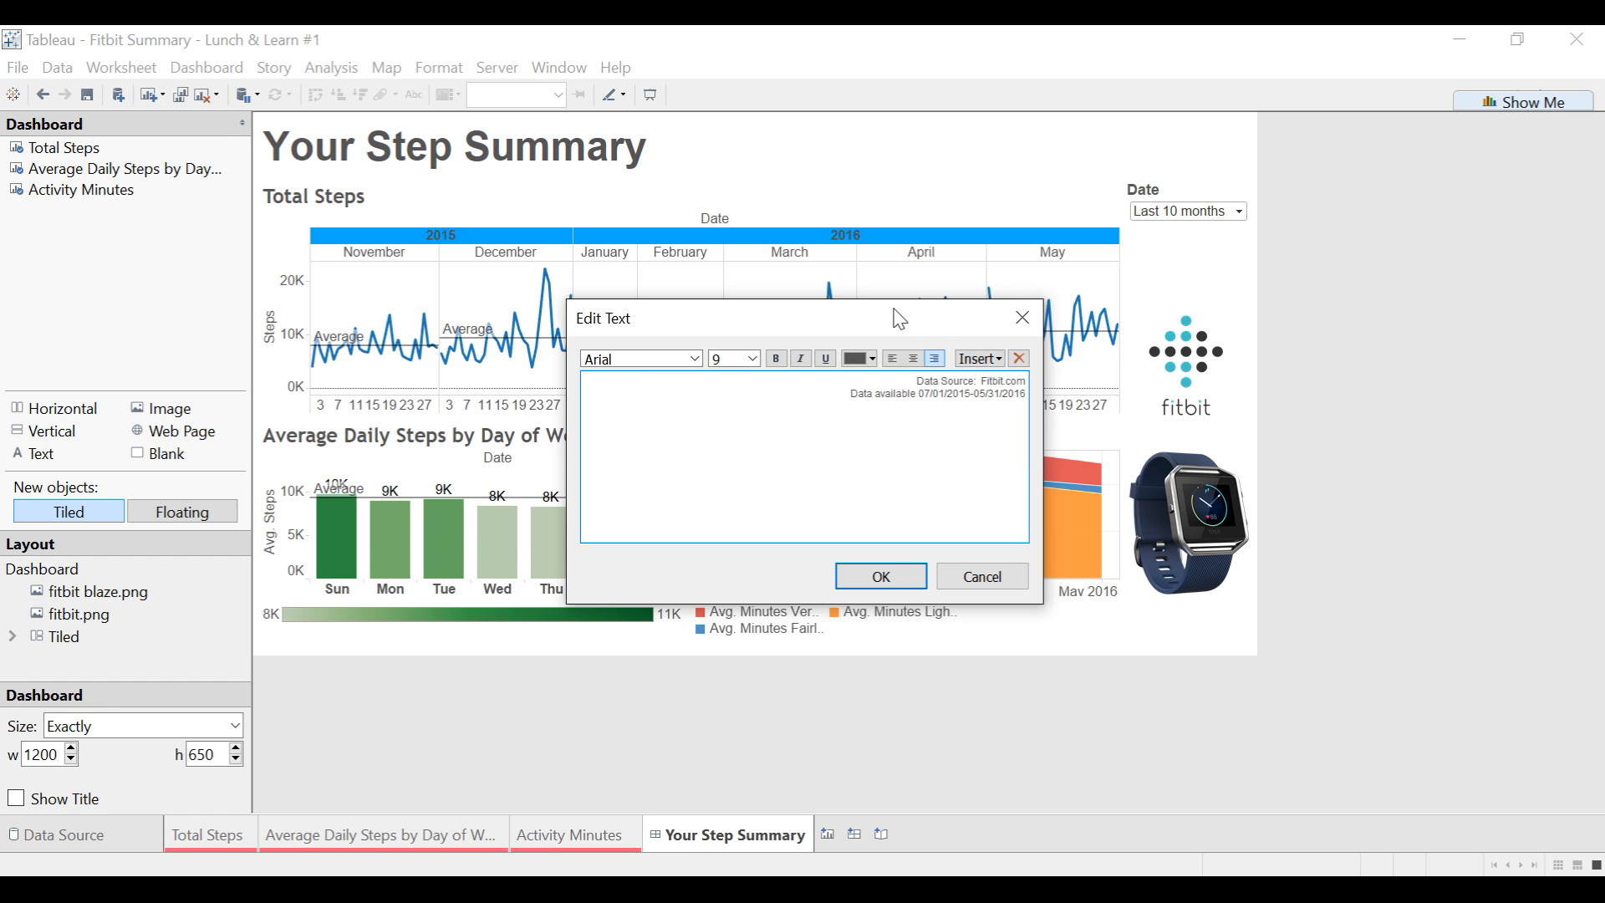
pyautogui.click(882, 576)
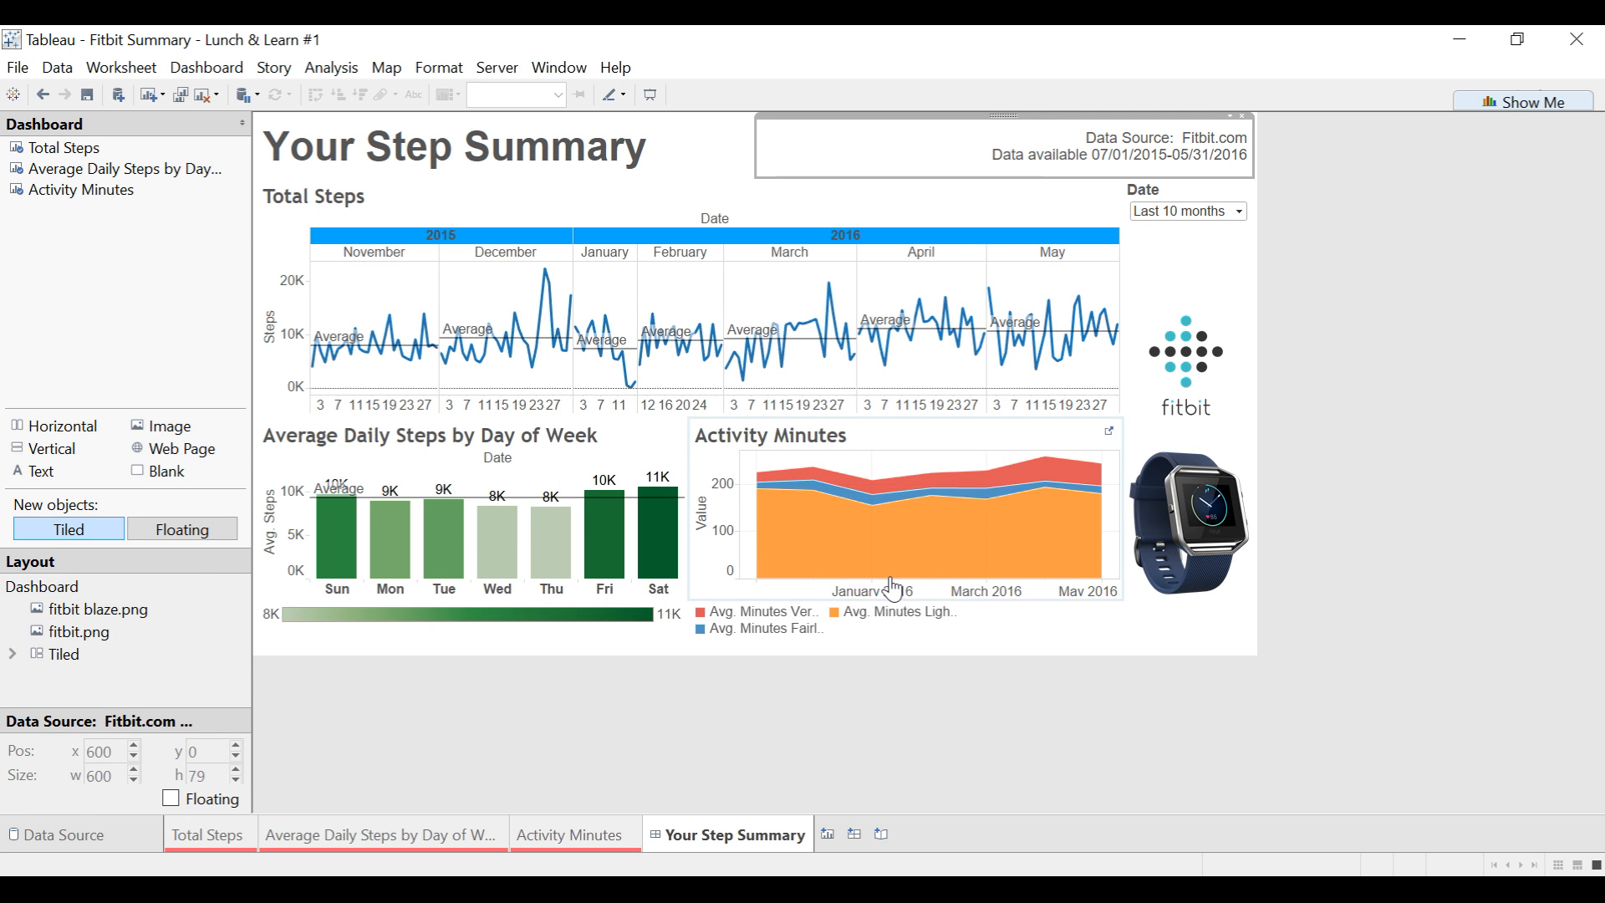
pyautogui.click(1412, 315)
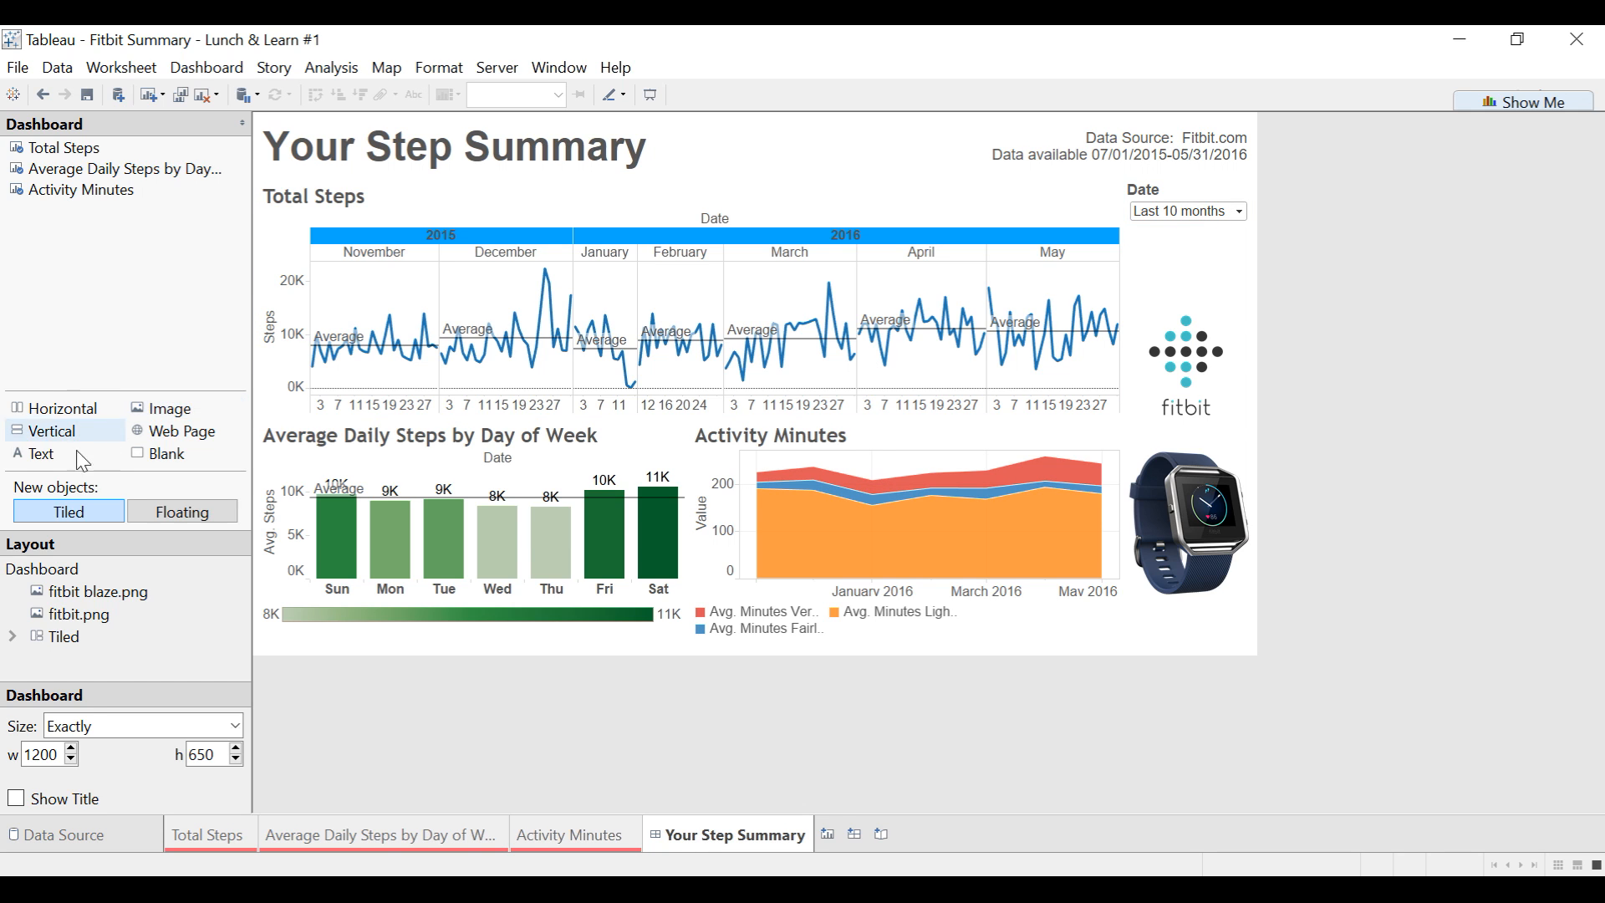
# Step: Add a tiled text object reading "Filter" in bold, size 18, directly below the Date filter
pyautogui.moveTo(44, 464)
pyautogui.mouseDown()
pyautogui.moveTo(1106, 434)
pyautogui.moveTo(1189, 213)
pyautogui.moveTo(1151, 156)
pyautogui.moveTo(1251, 195)
pyautogui.moveTo(1238, 262)
pyautogui.moveTo(1194, 217)
pyautogui.moveTo(1177, 226)
pyautogui.mouseUp()
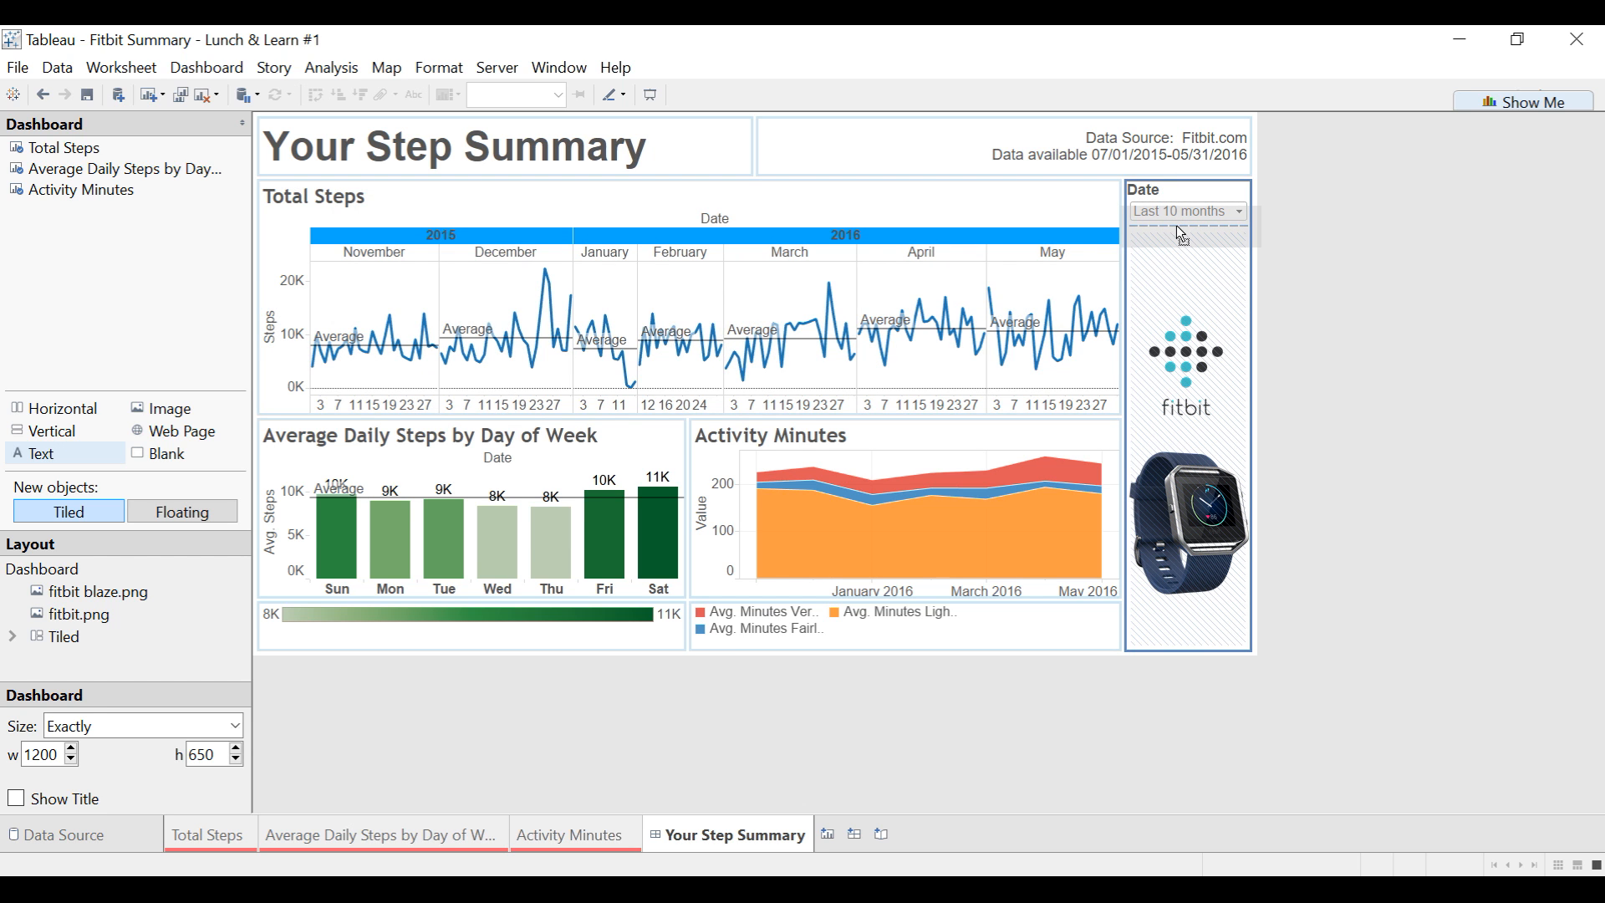
pyautogui.moveTo(1176, 224); pyautogui.dragTo(1172, 195)
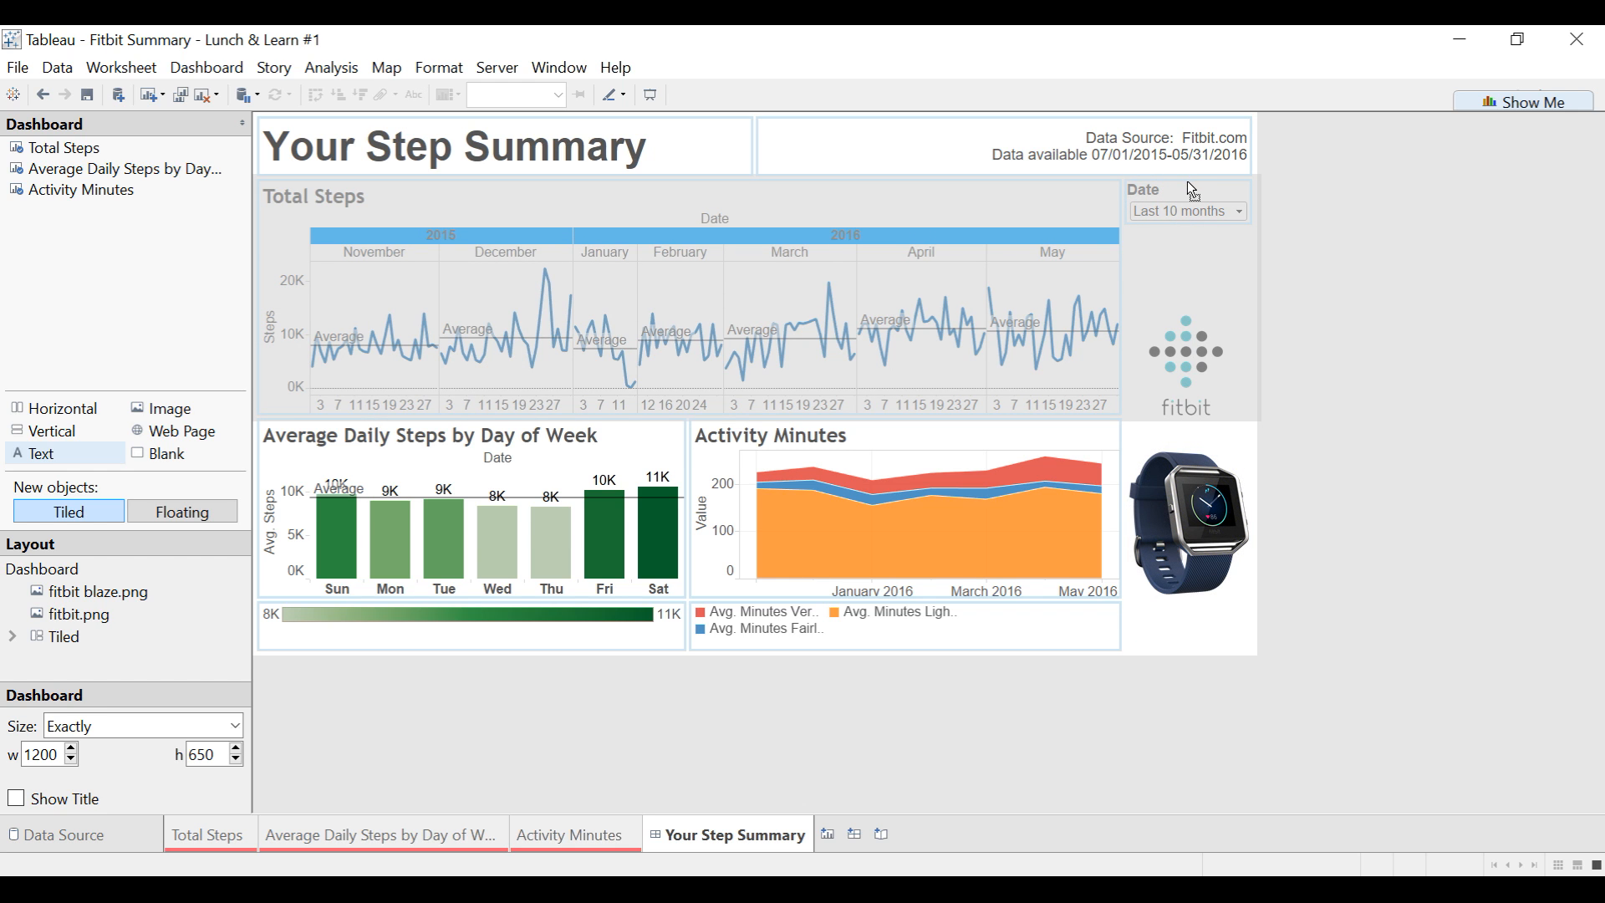
pyautogui.moveTo(1188, 183); pyautogui.dragTo(1190, 239)
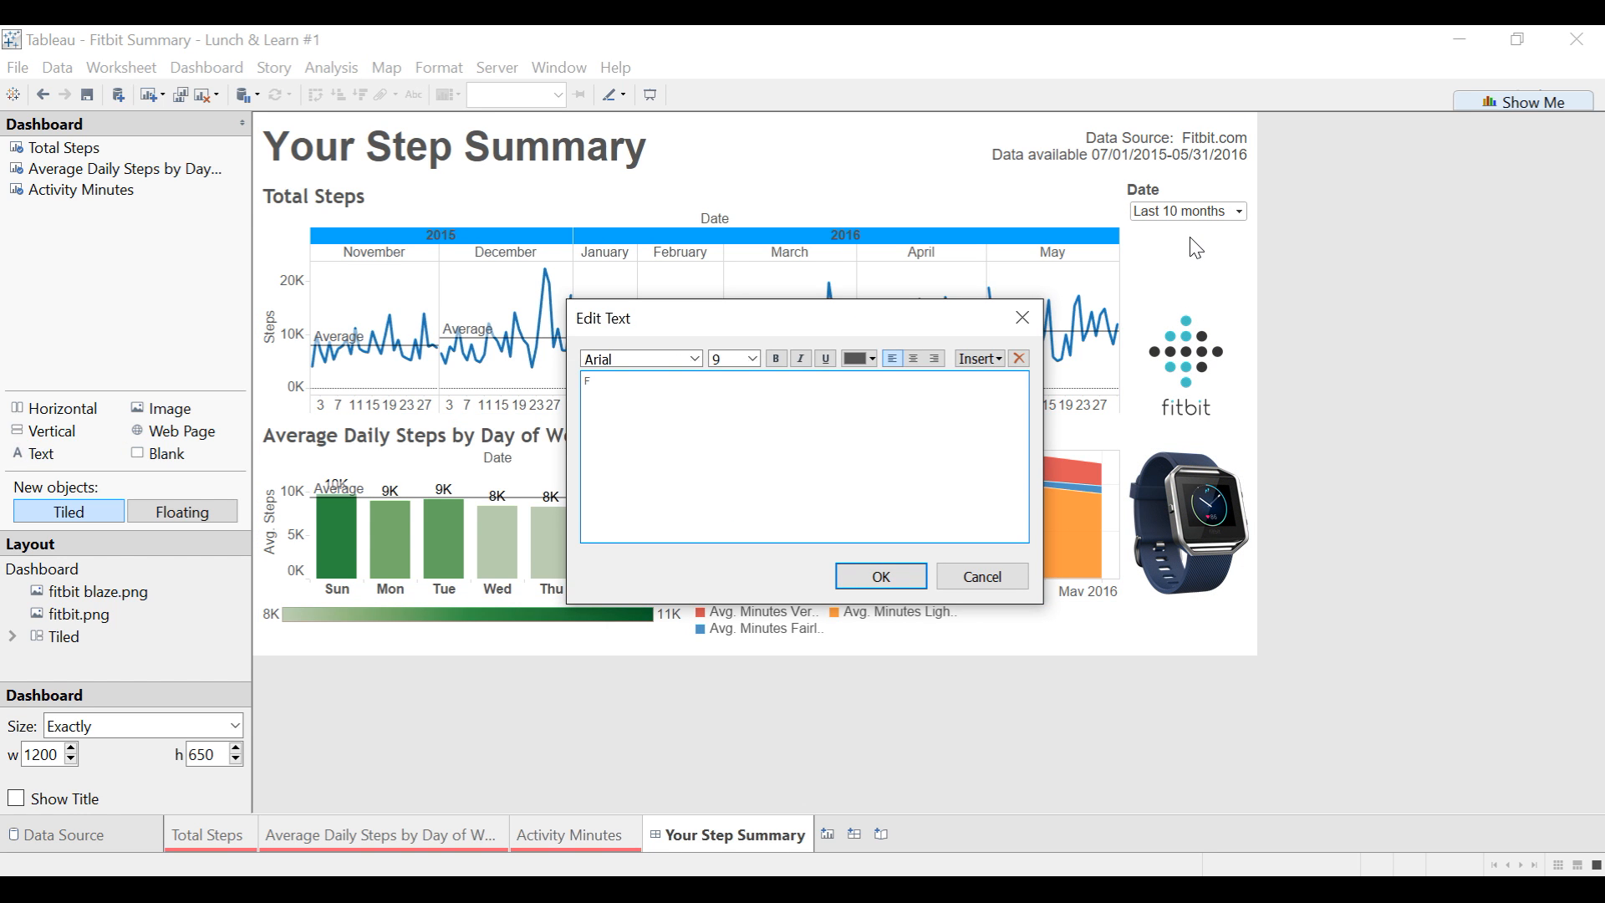
pyautogui.write('Filter')
pyautogui.moveTo(622, 384); pyautogui.dragTo(529, 374)
pyautogui.click(753, 358)
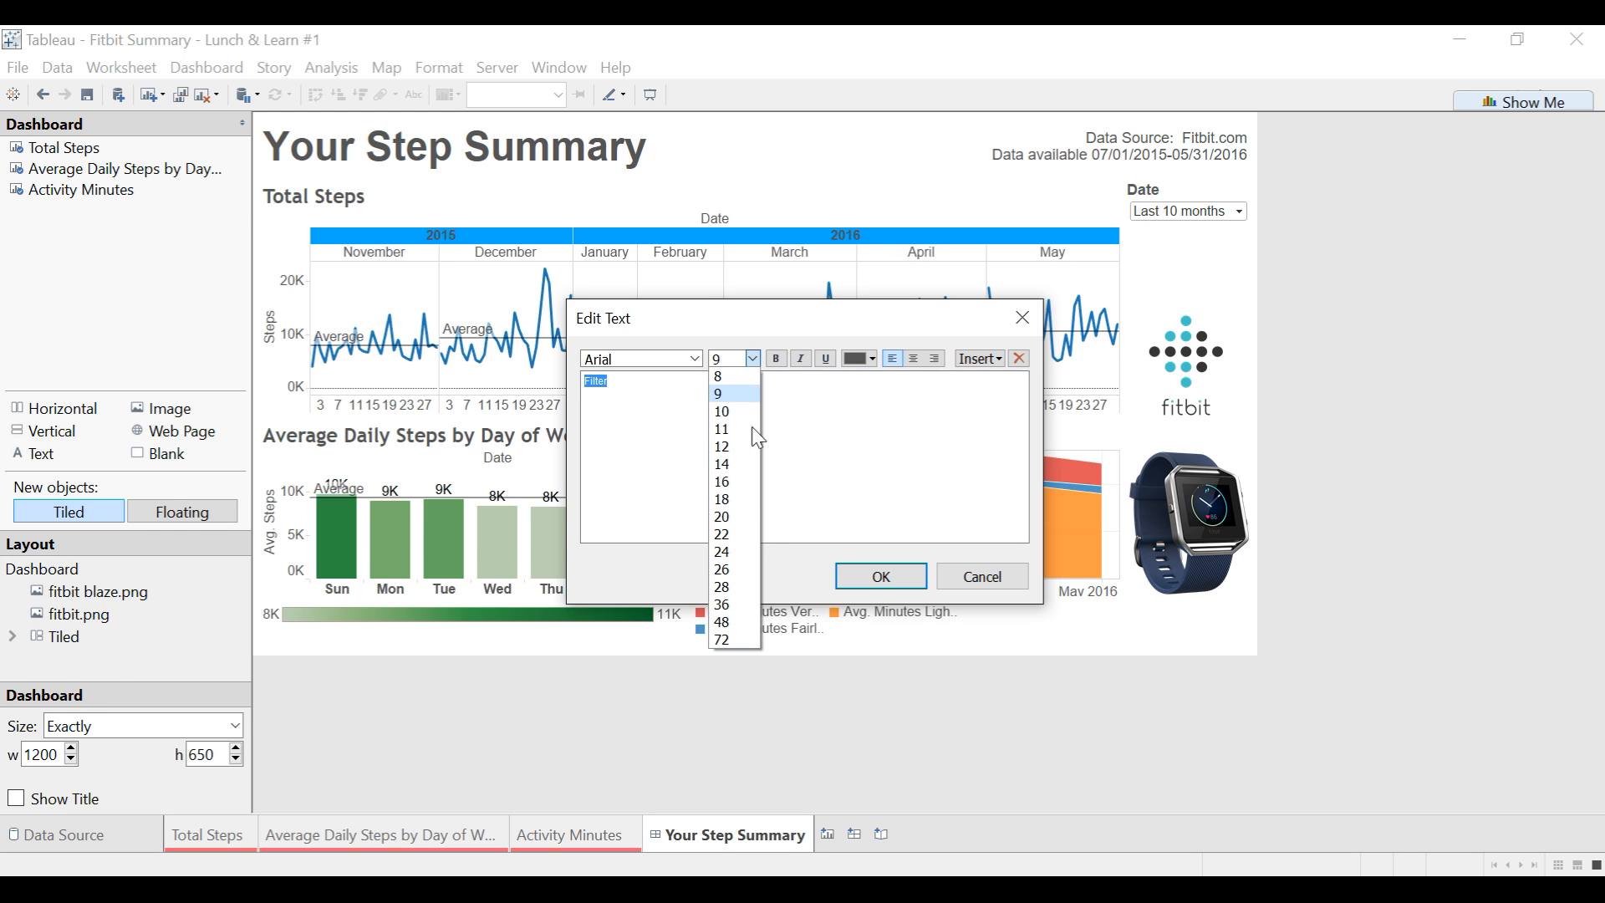
pyautogui.click(731, 493)
pyautogui.click(777, 359)
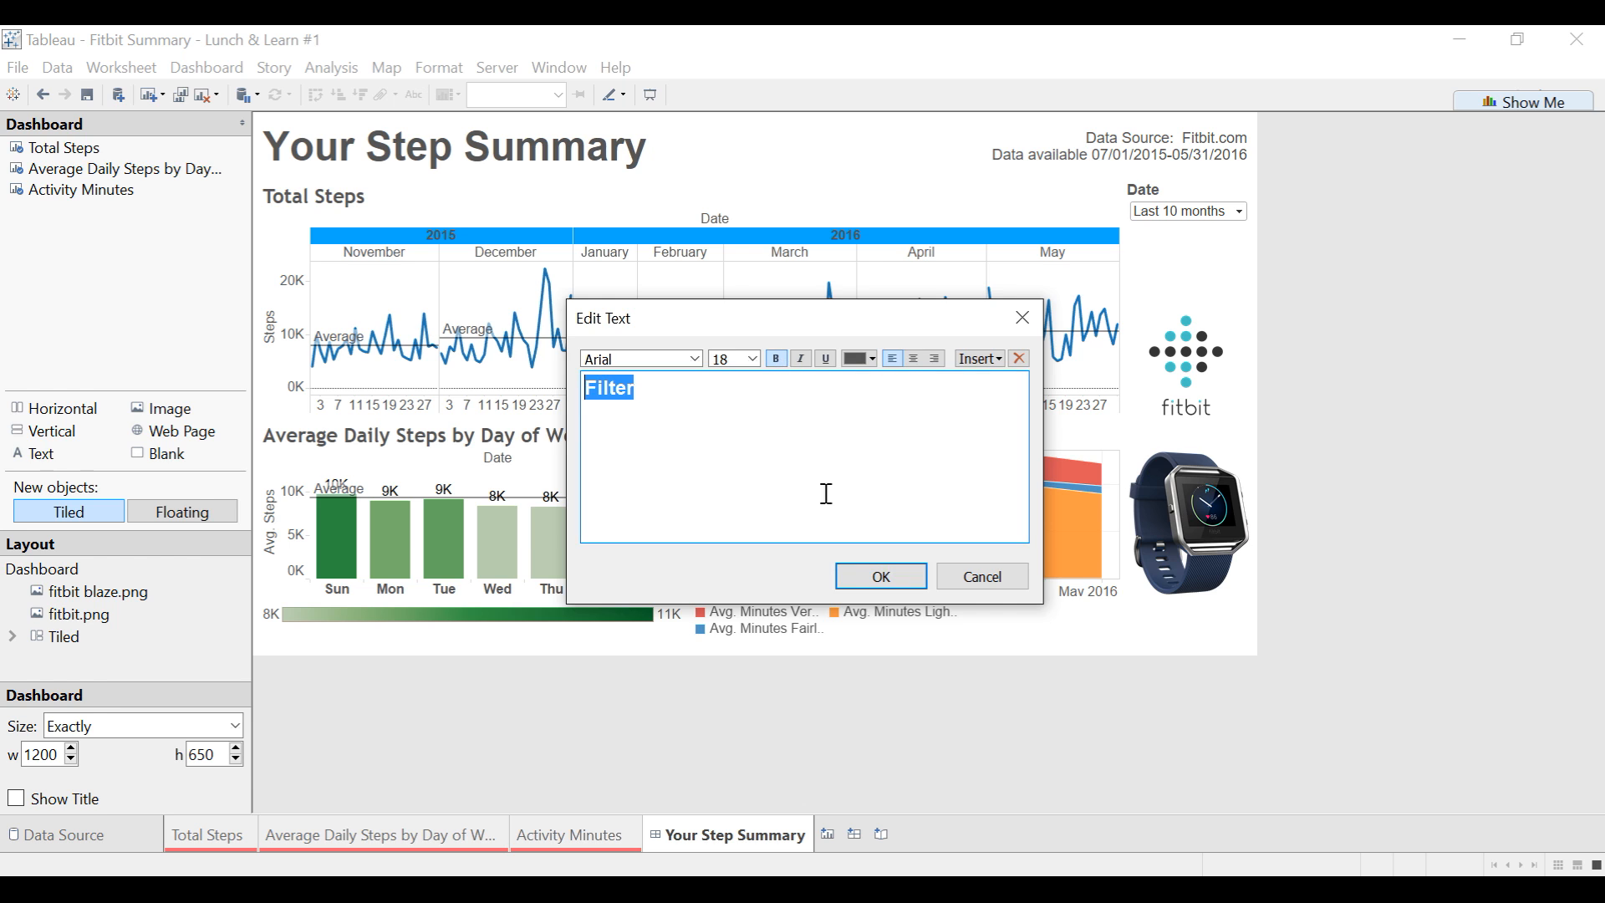
pyautogui.click(879, 577)
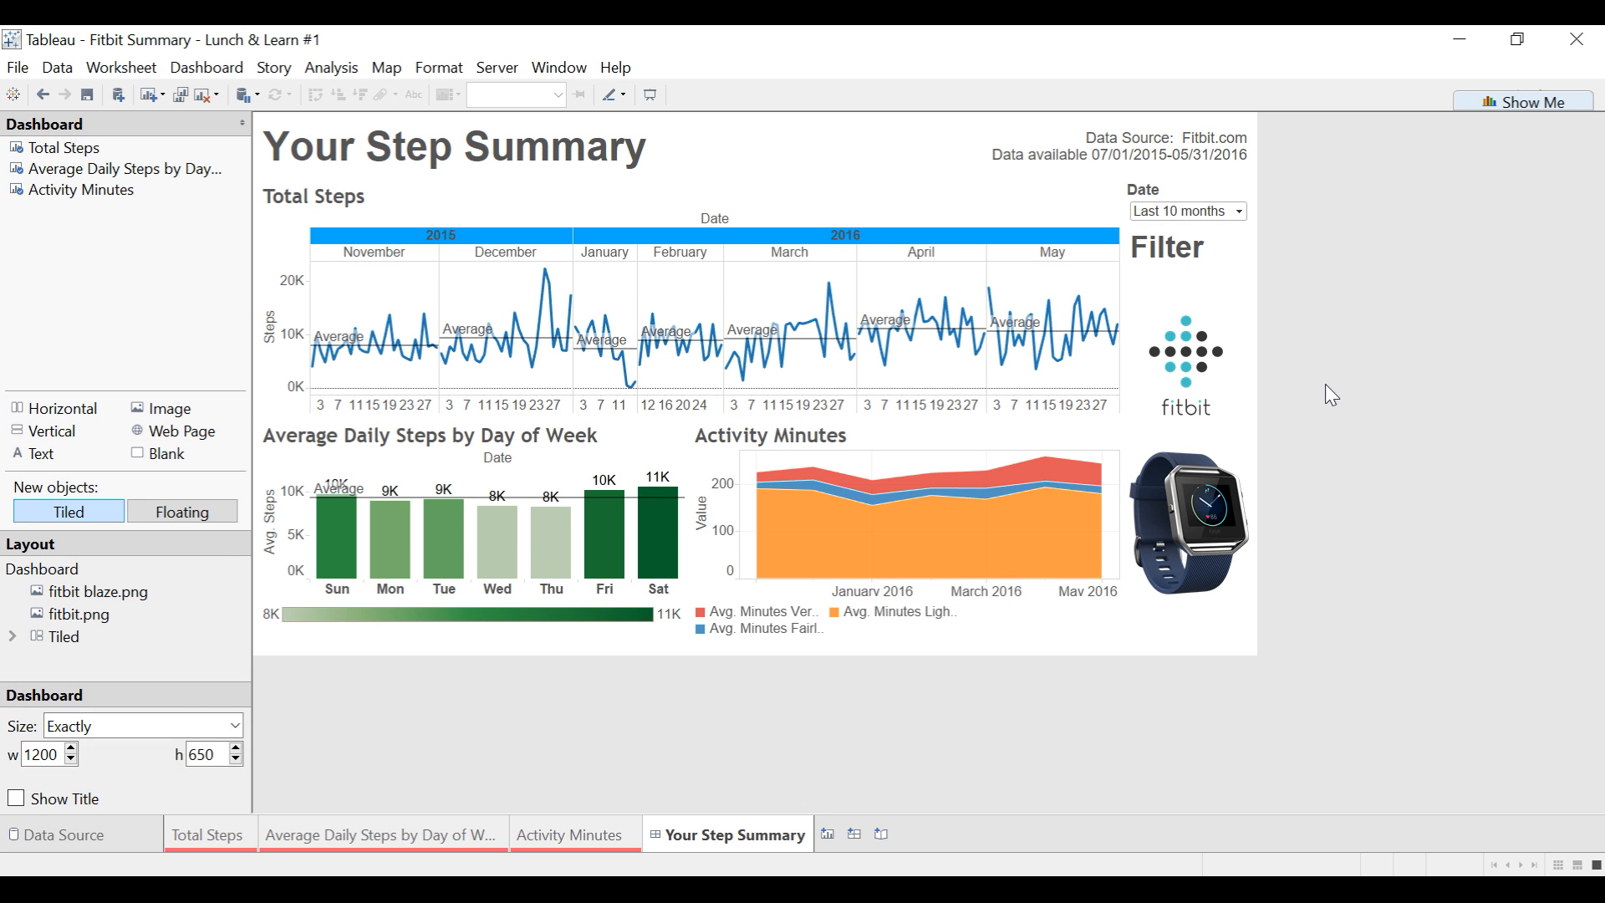
# Step: Move the Date filter beneath the "Filter" heading
pyautogui.click(1199, 263)
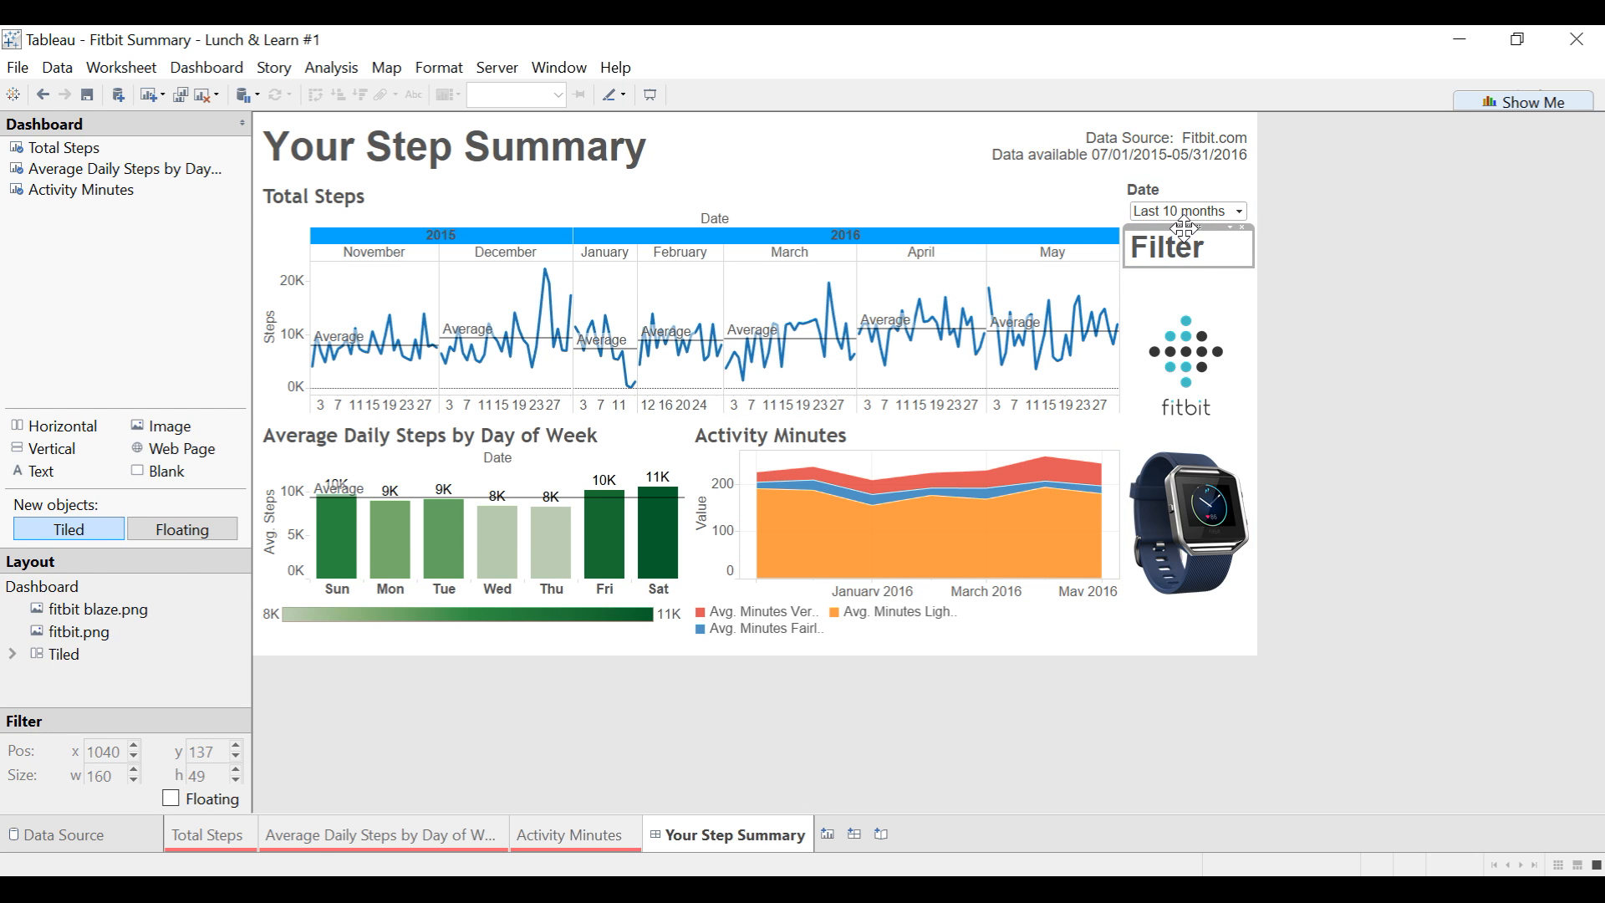
pyautogui.click(1187, 200)
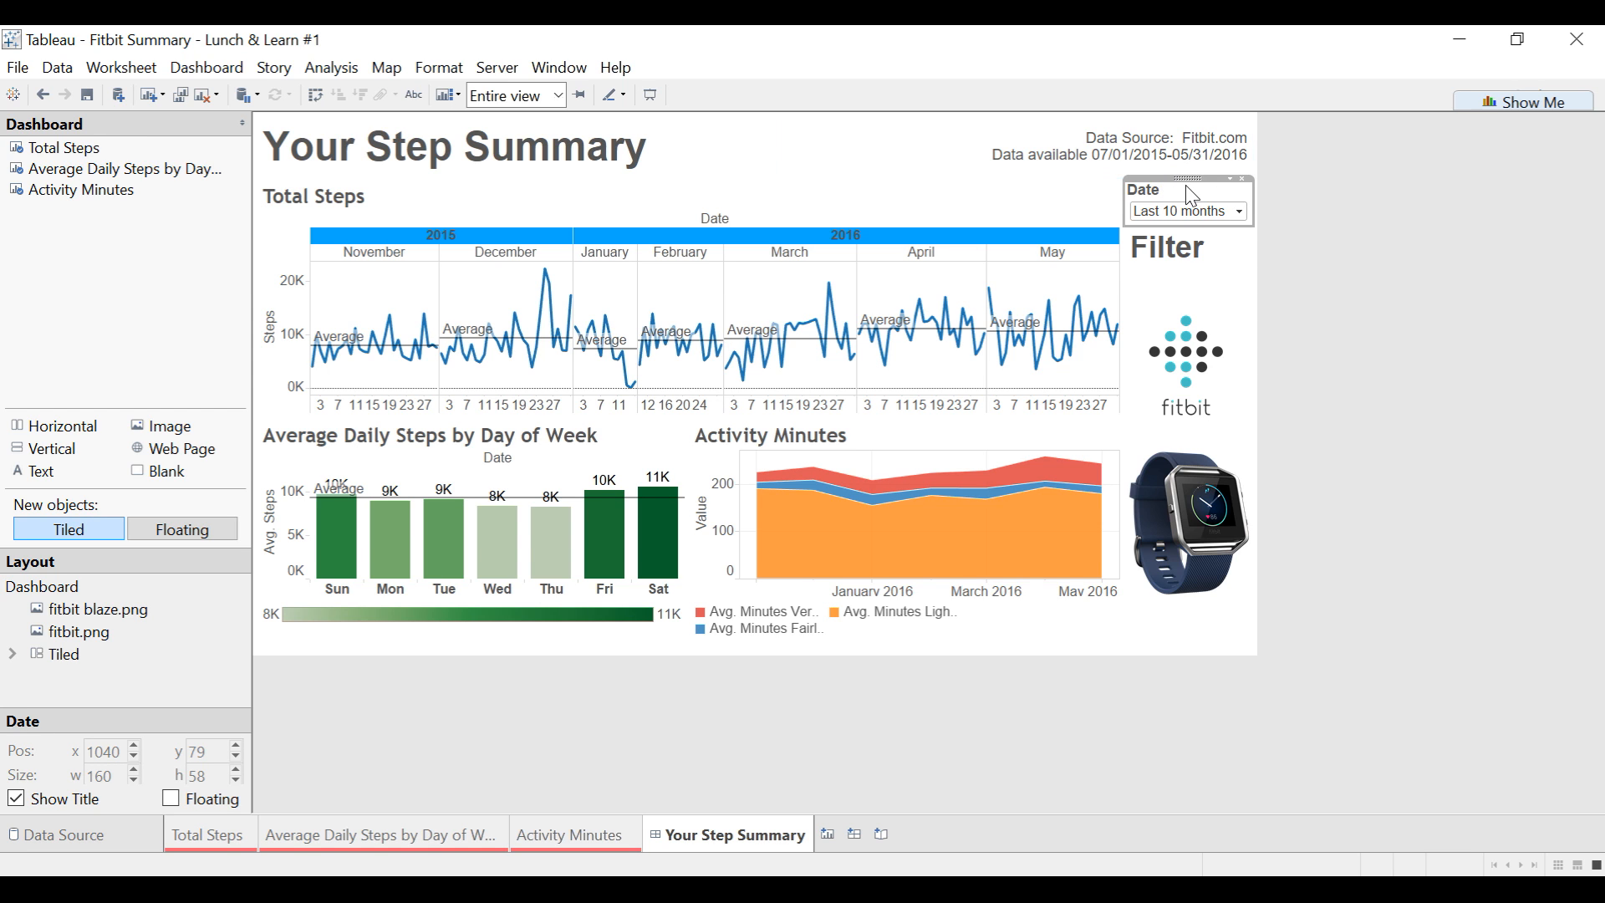
pyautogui.moveTo(1188, 179); pyautogui.dragTo(1179, 262)
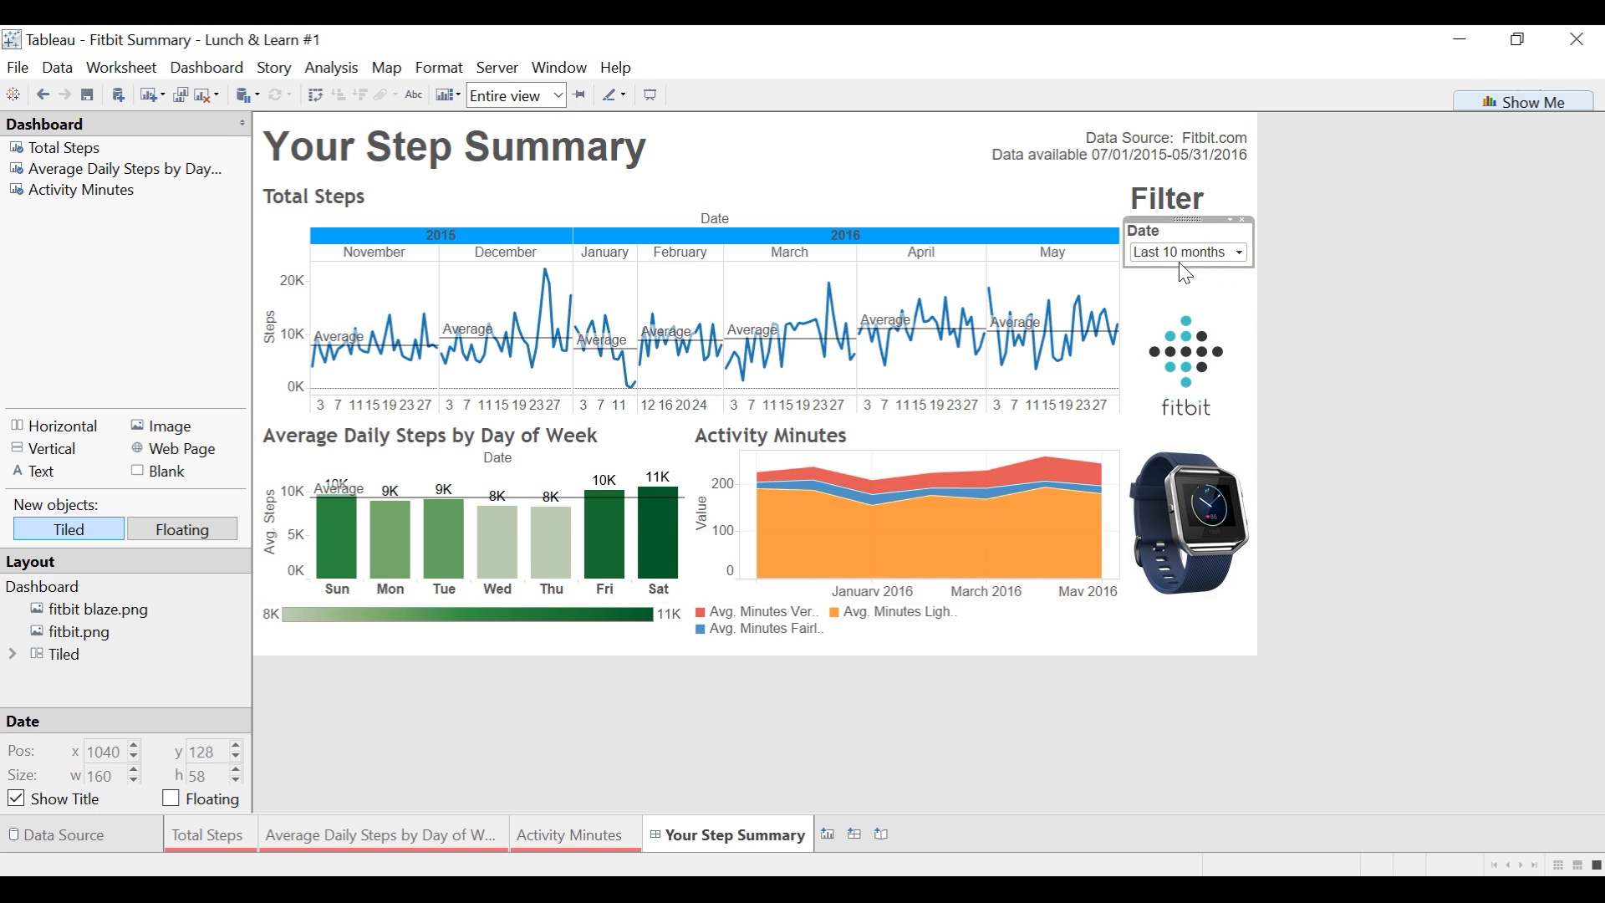
pyautogui.click(1271, 236)
# Step: Reduce the "Filter" heading's font size to 14
pyautogui.click(1185, 212)
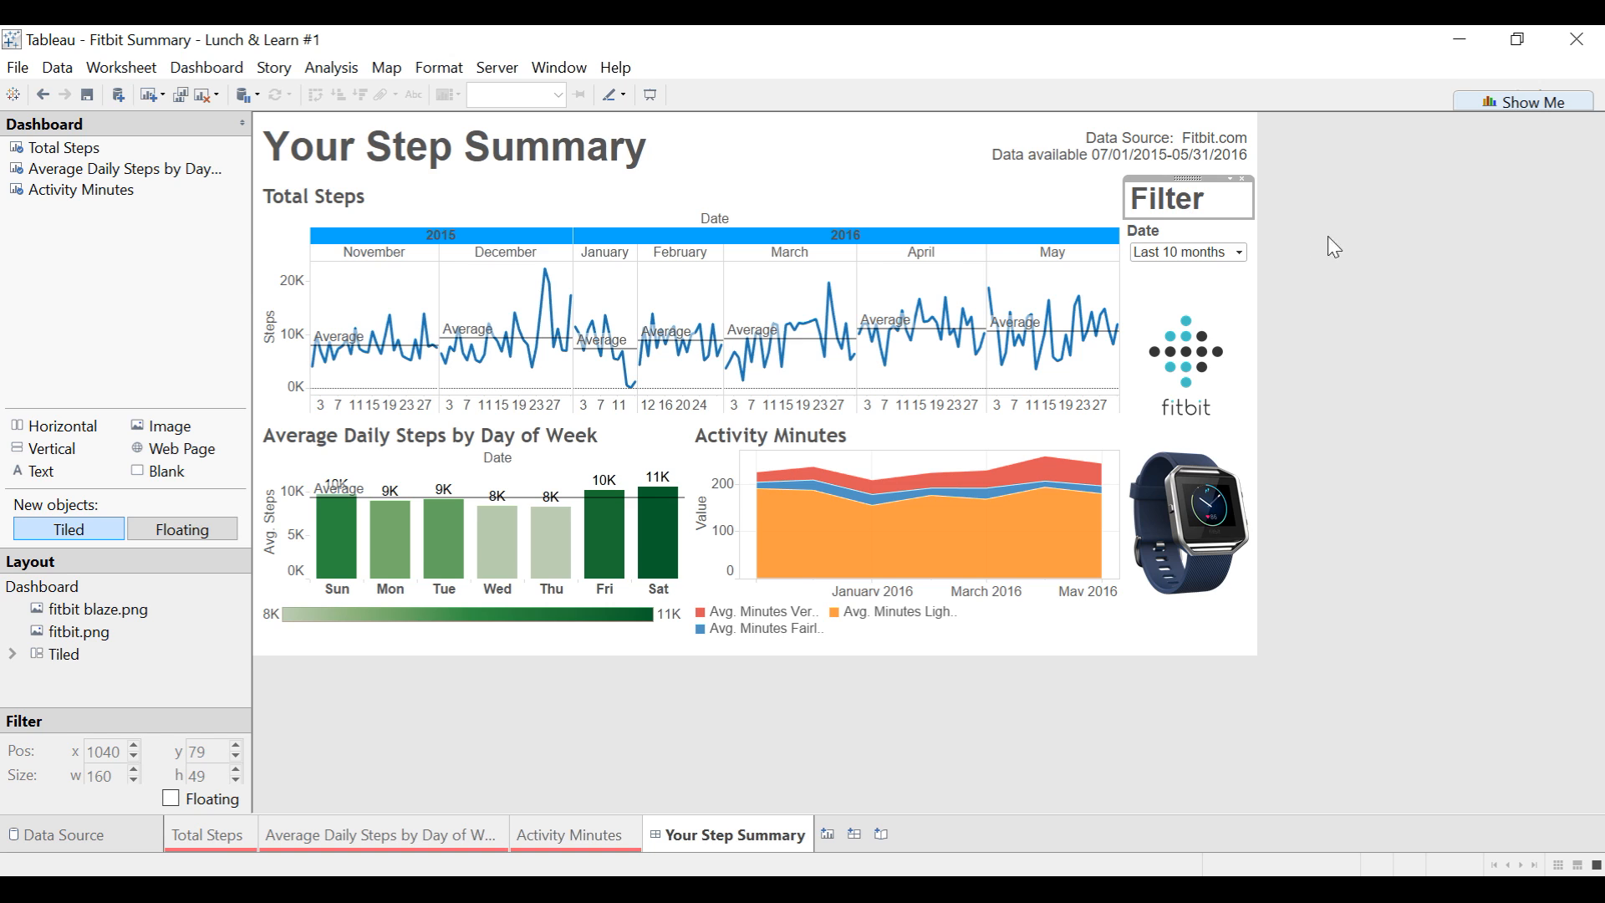
pyautogui.doubleClick(1153, 196)
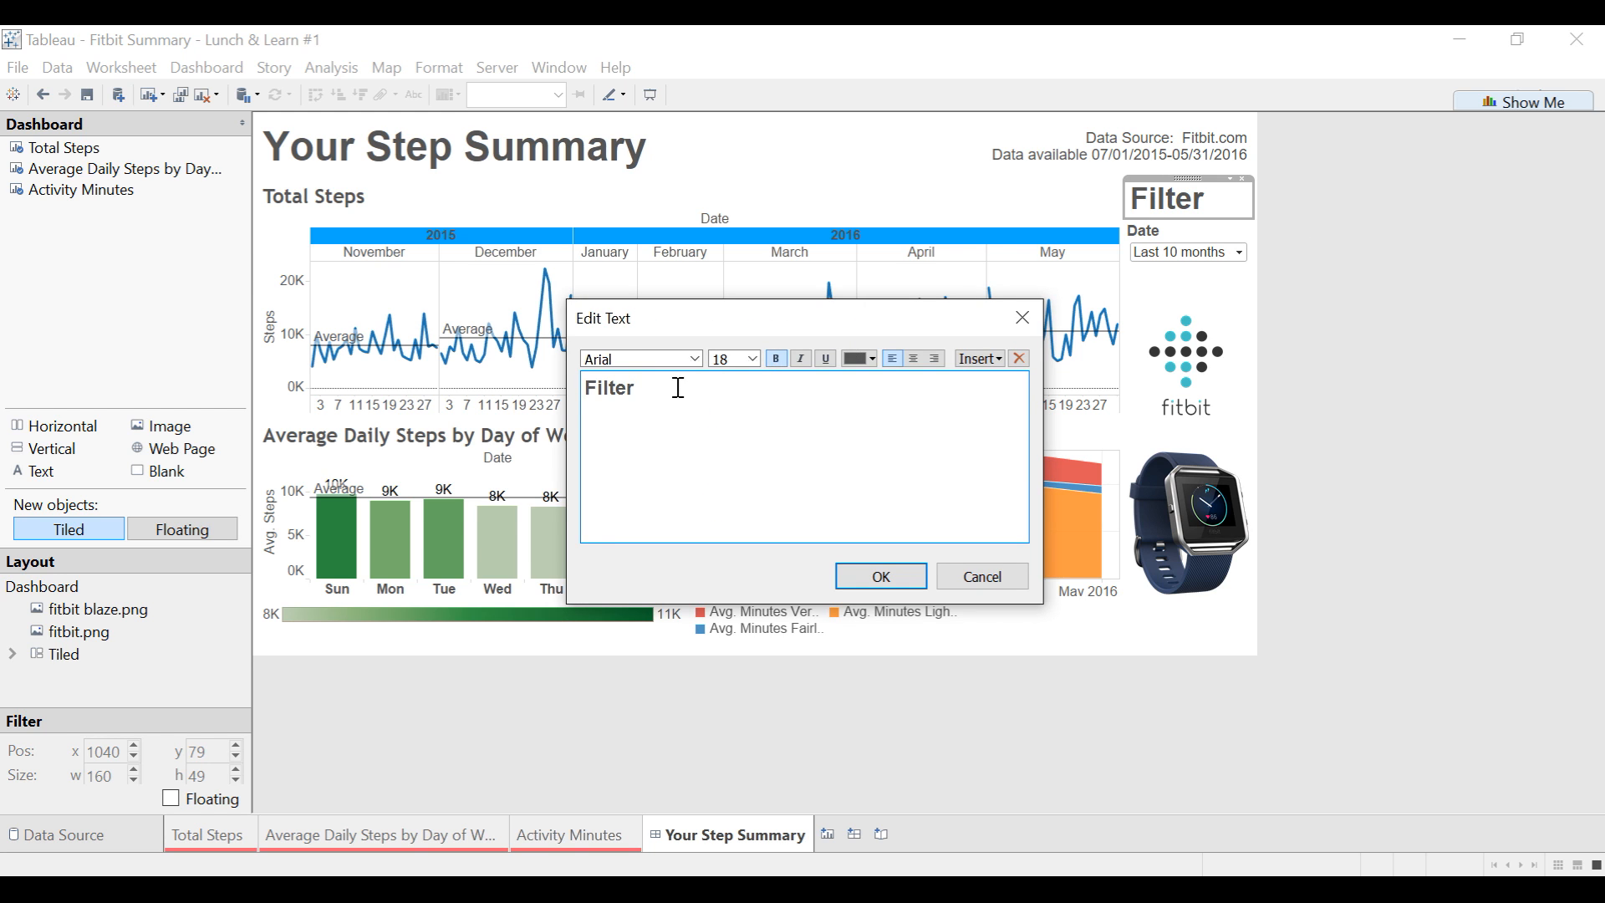
pyautogui.moveTo(677, 387); pyautogui.dragTo(468, 389)
pyautogui.click(749, 361)
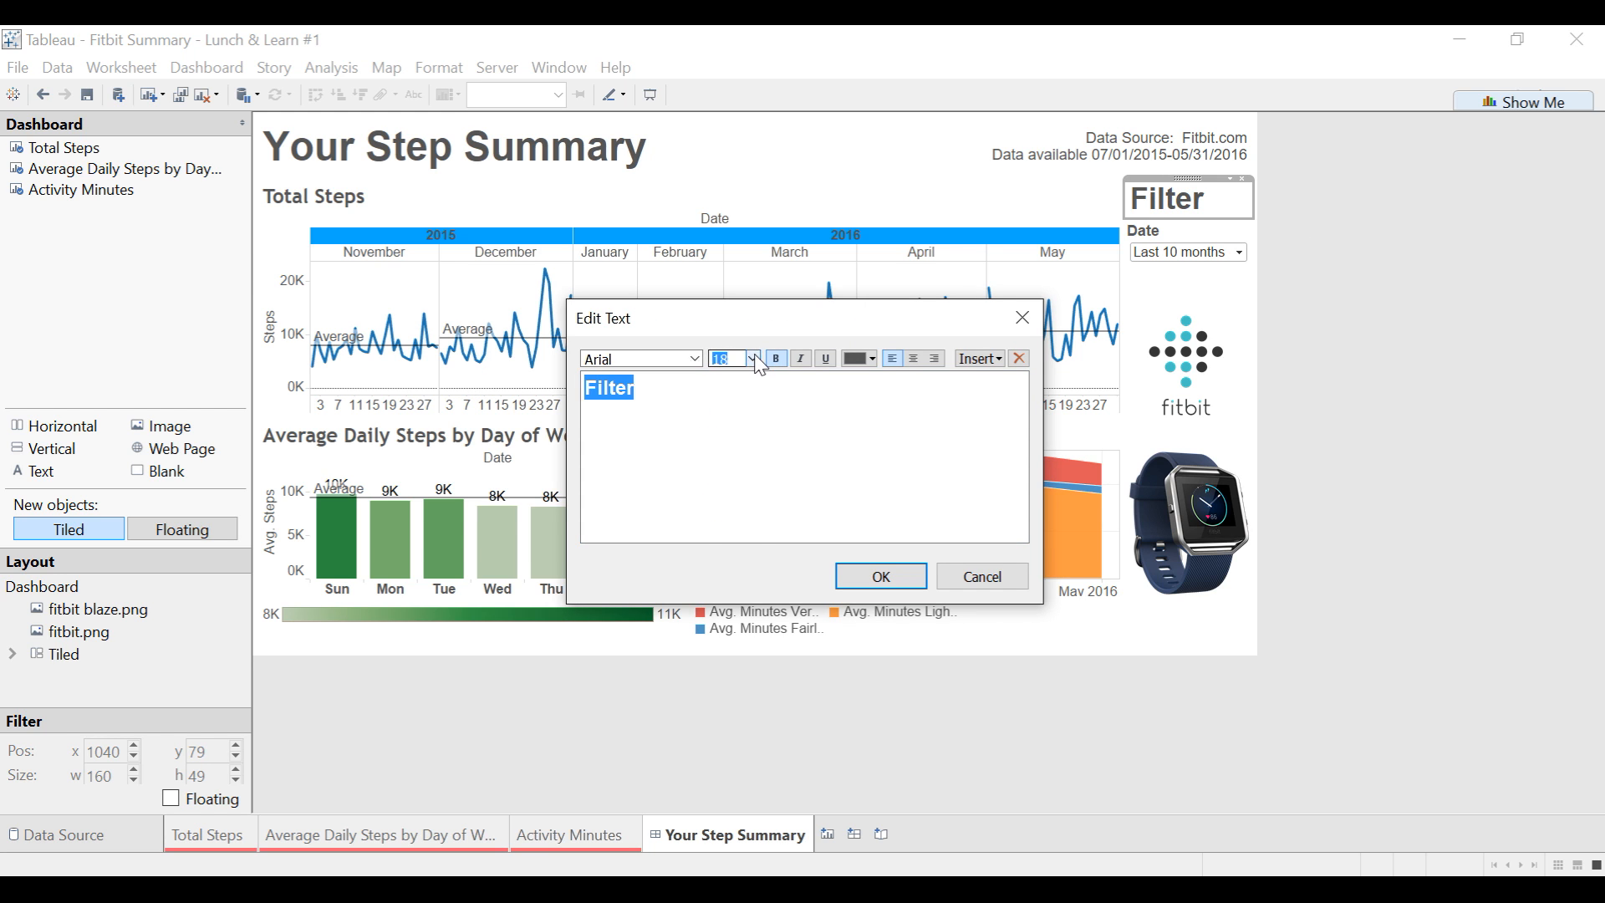
pyautogui.click(751, 360)
pyautogui.click(749, 469)
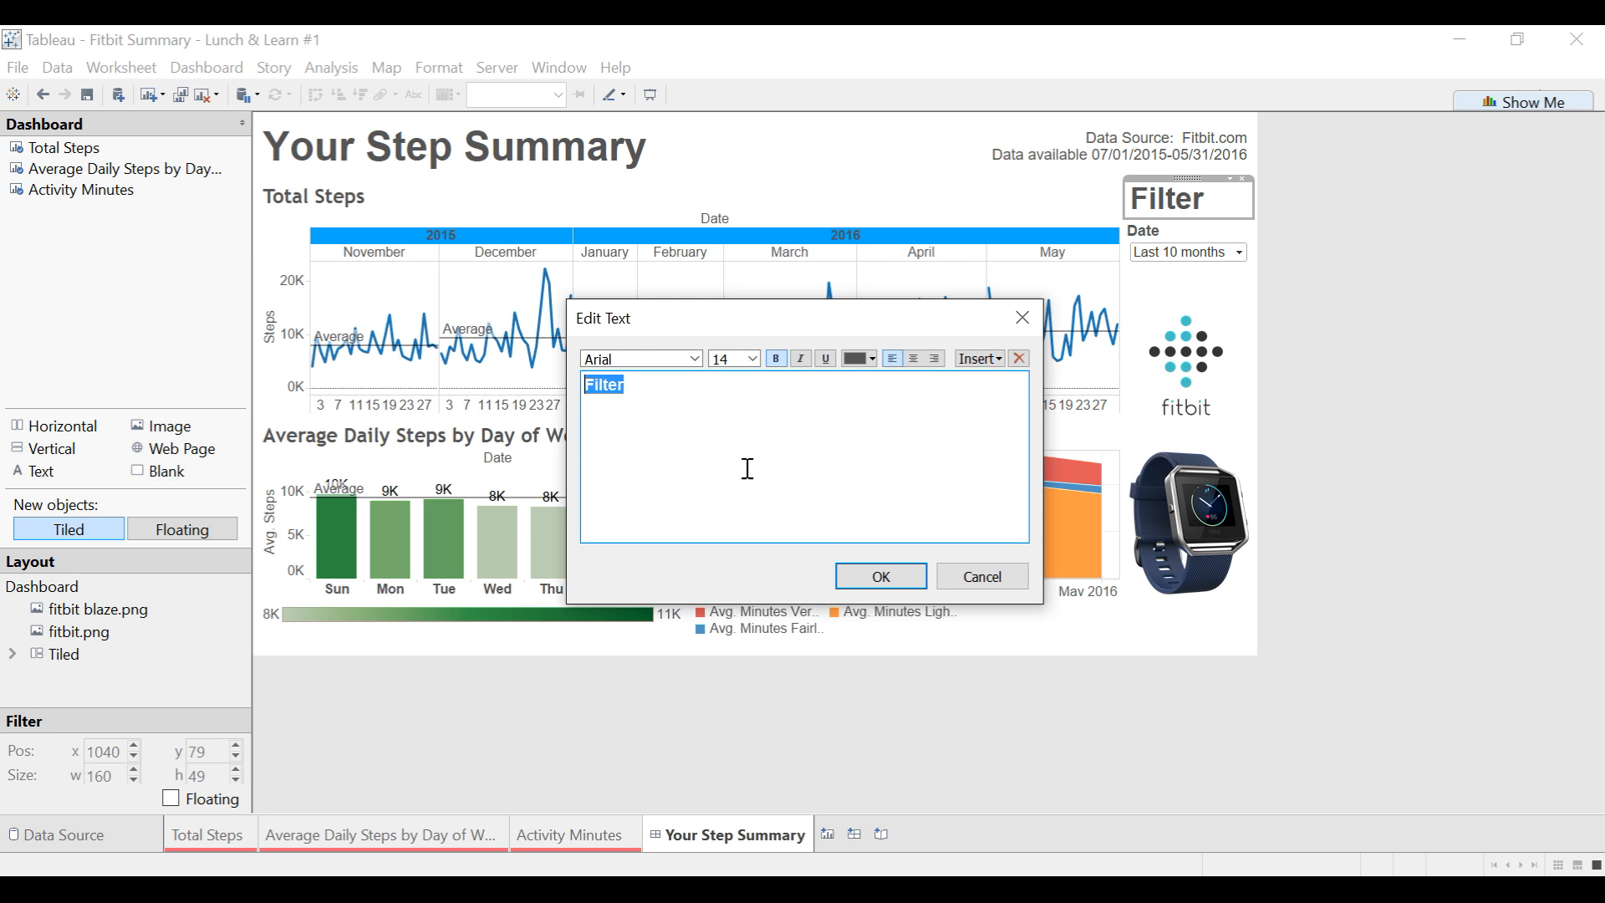
pyautogui.click(881, 576)
pyautogui.click(1306, 346)
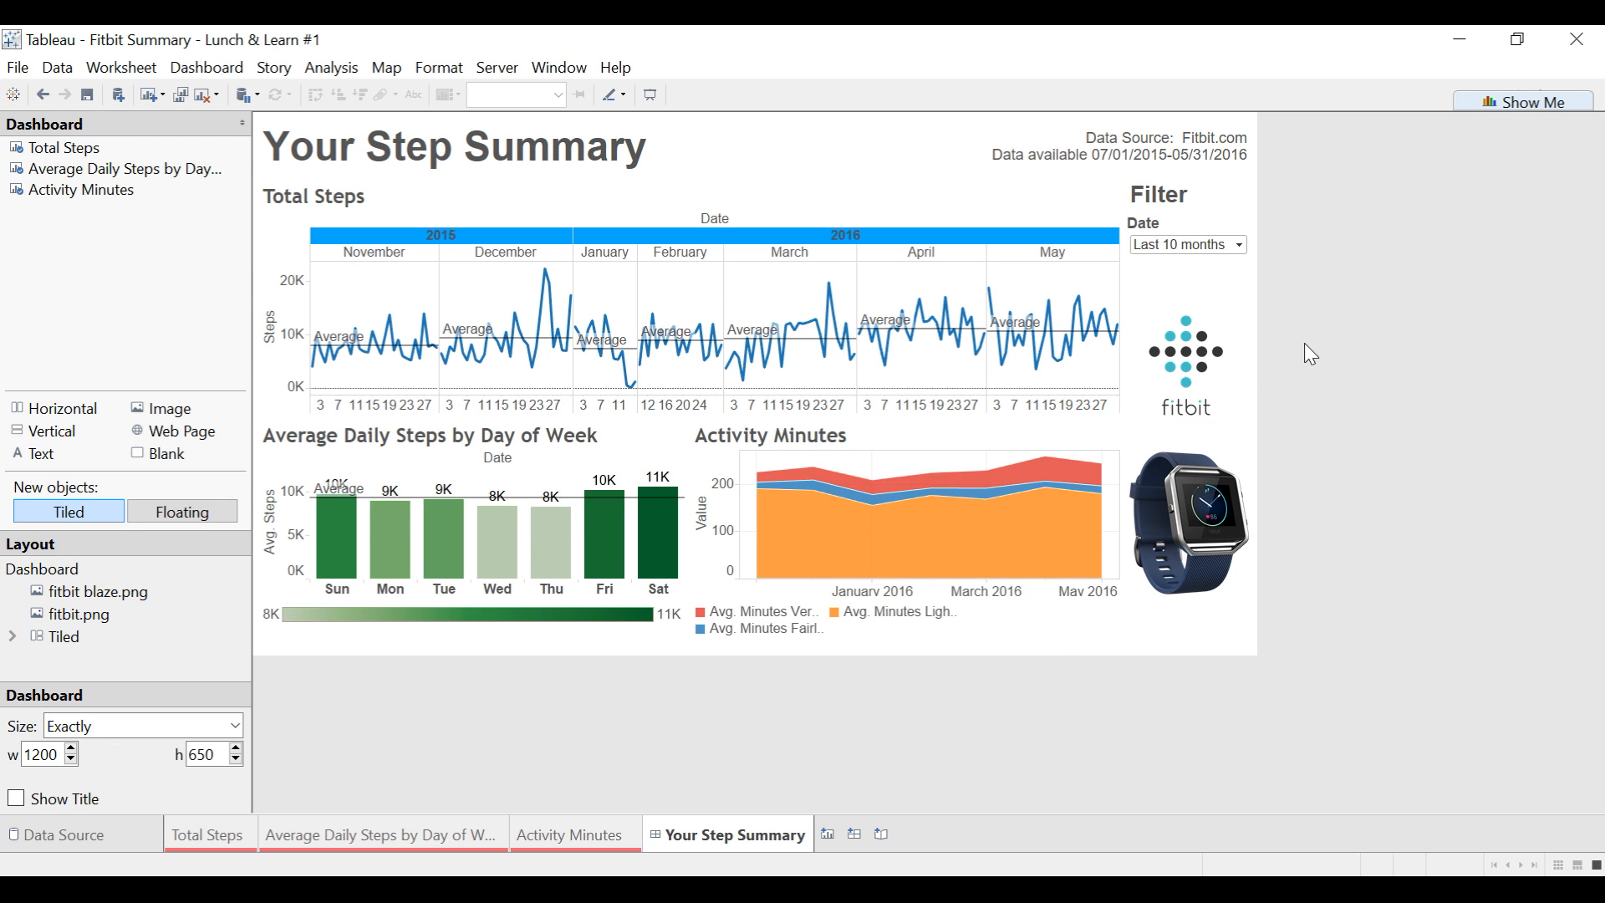
# Step: Add the line "Select a relative date range." below the Filter heading, formatted as non-bold italic, size 11
pyautogui.doubleClick(1186, 209)
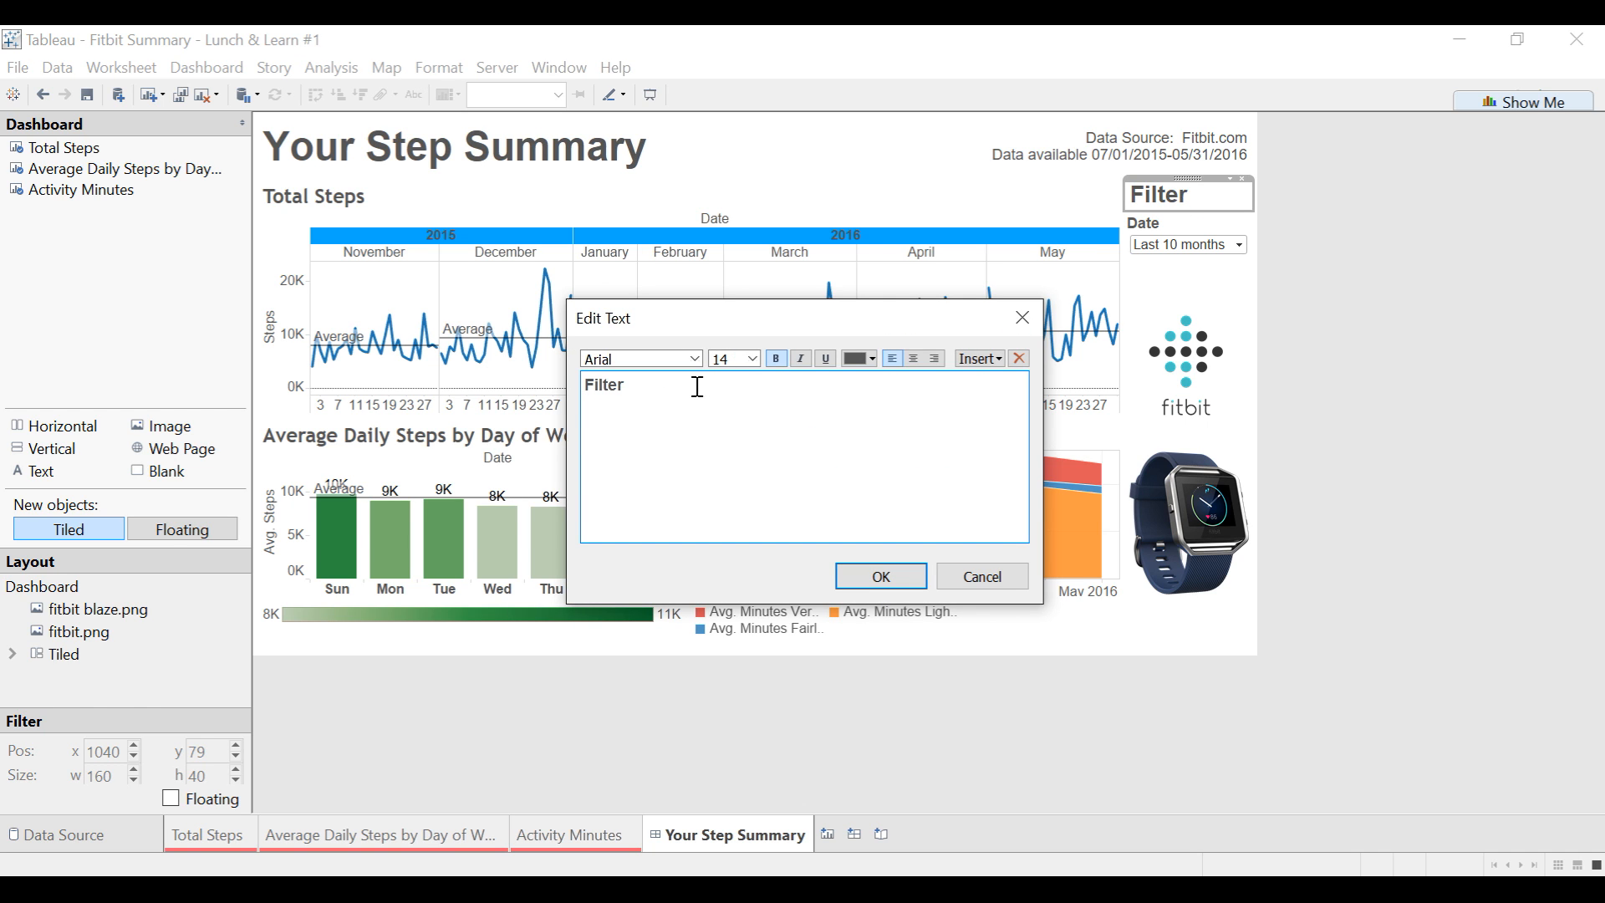
pyautogui.write('Select a relative date range.')
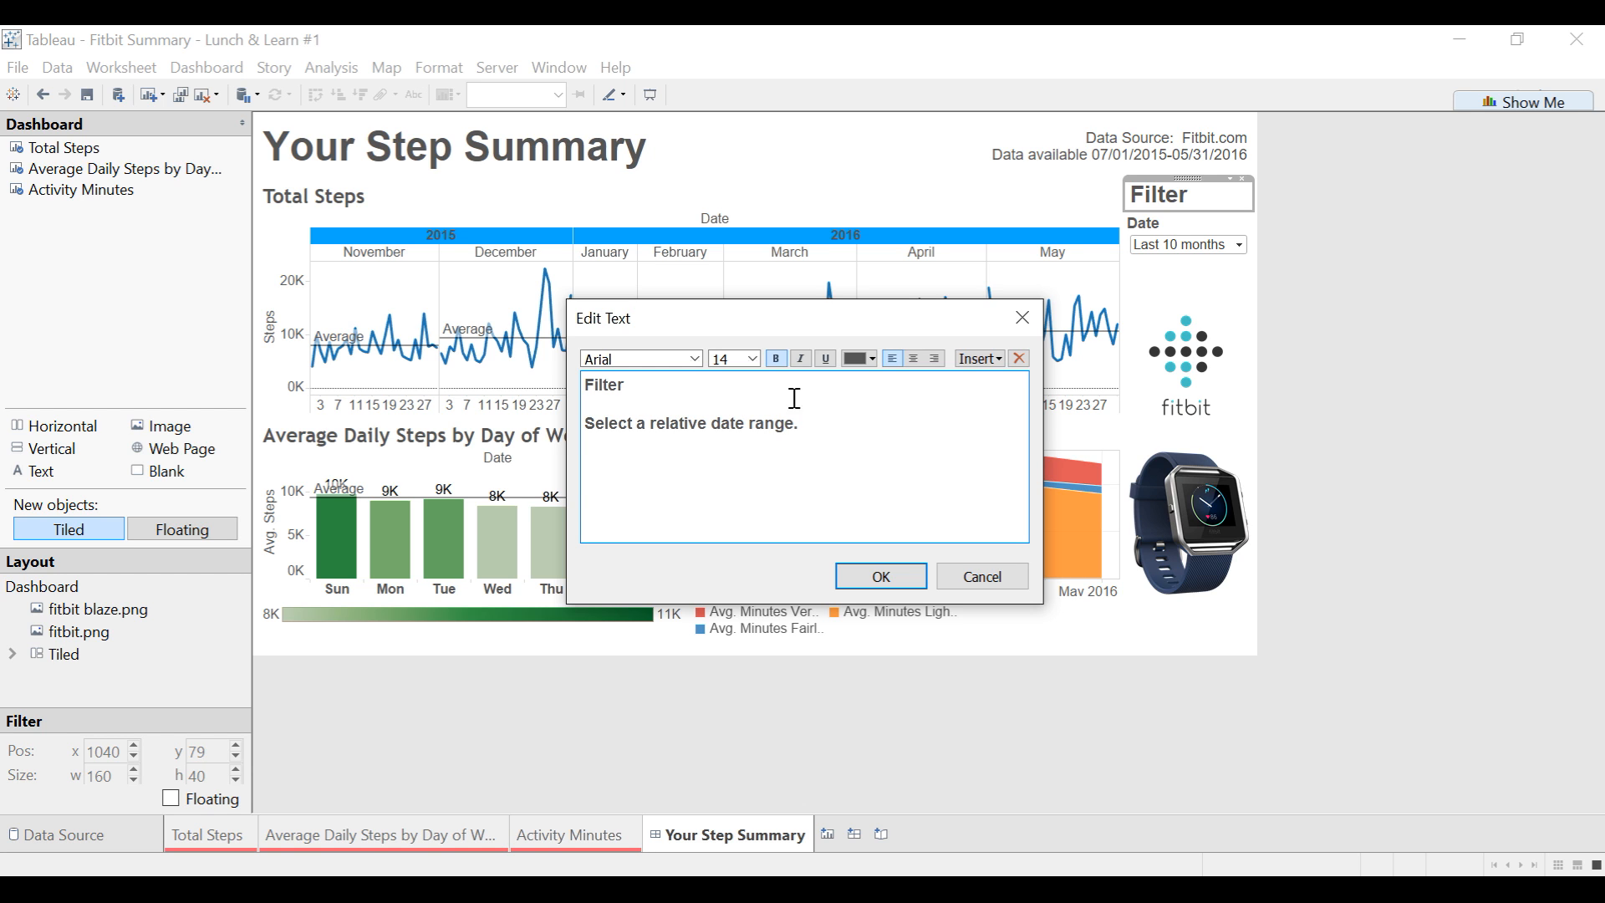
pyautogui.moveTo(818, 422); pyautogui.dragTo(585, 422)
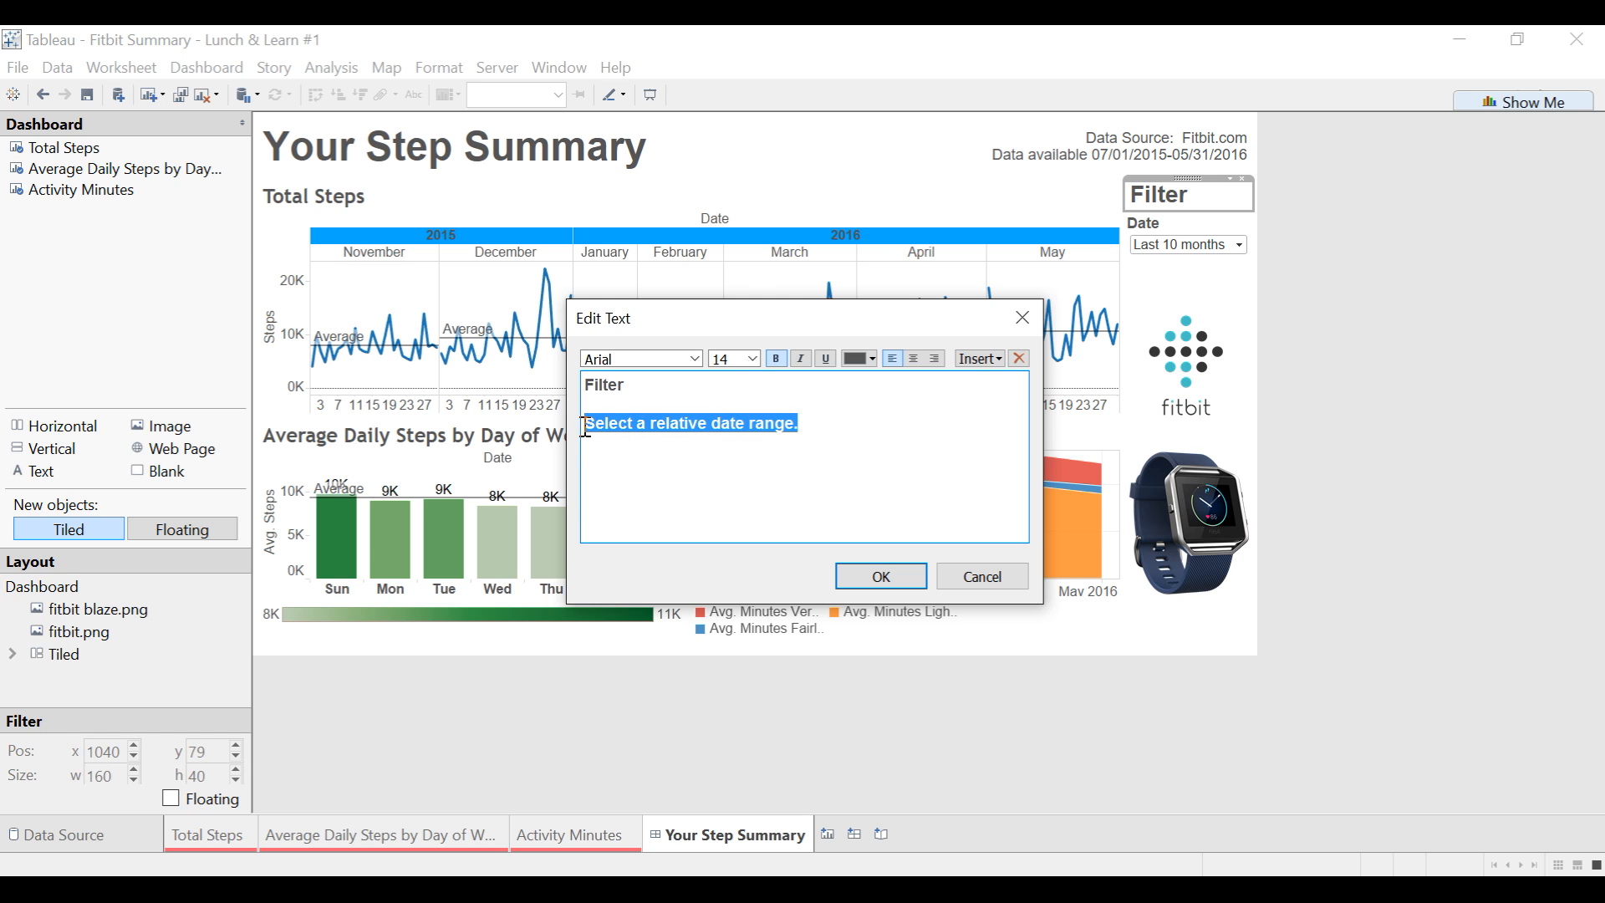
pyautogui.click(779, 359)
pyautogui.click(751, 359)
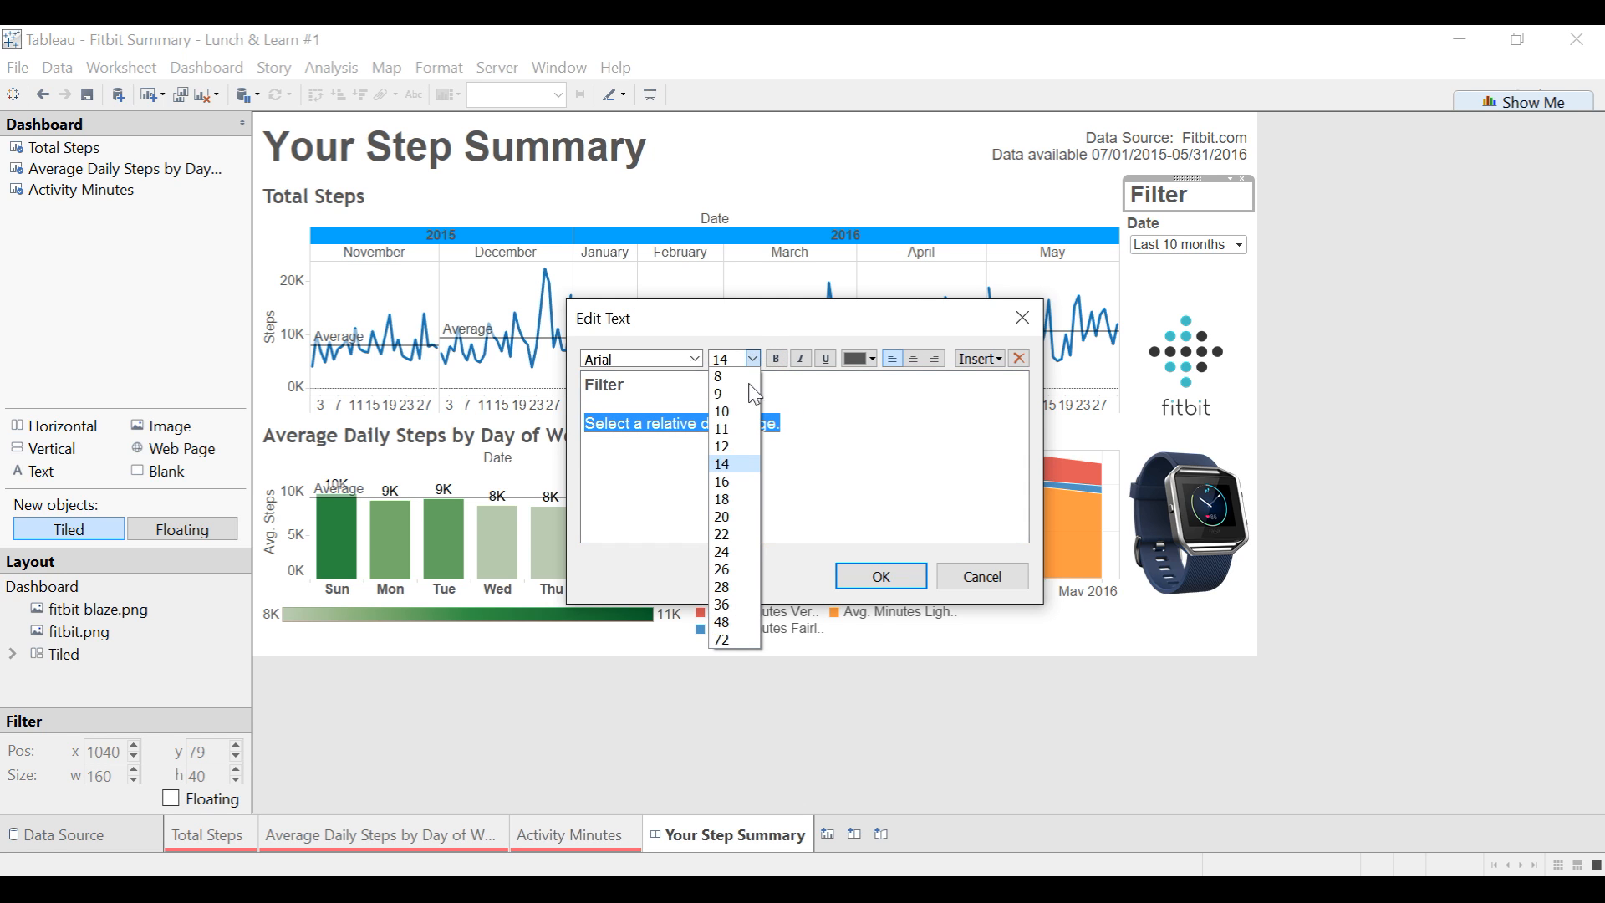
pyautogui.click(736, 429)
pyautogui.click(801, 359)
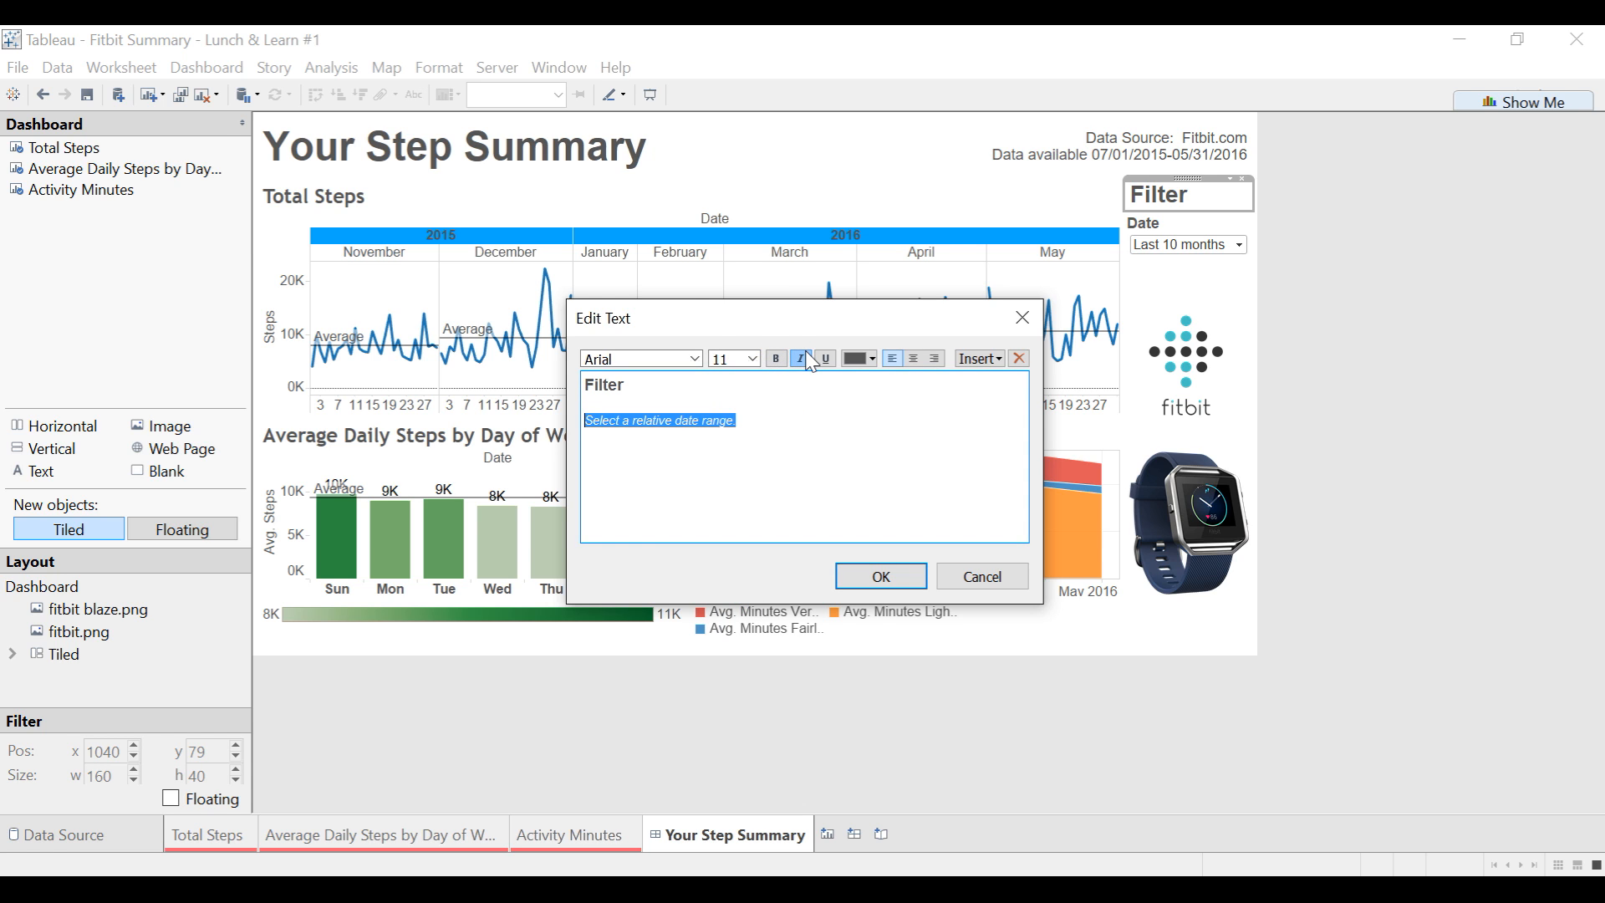
pyautogui.click(879, 577)
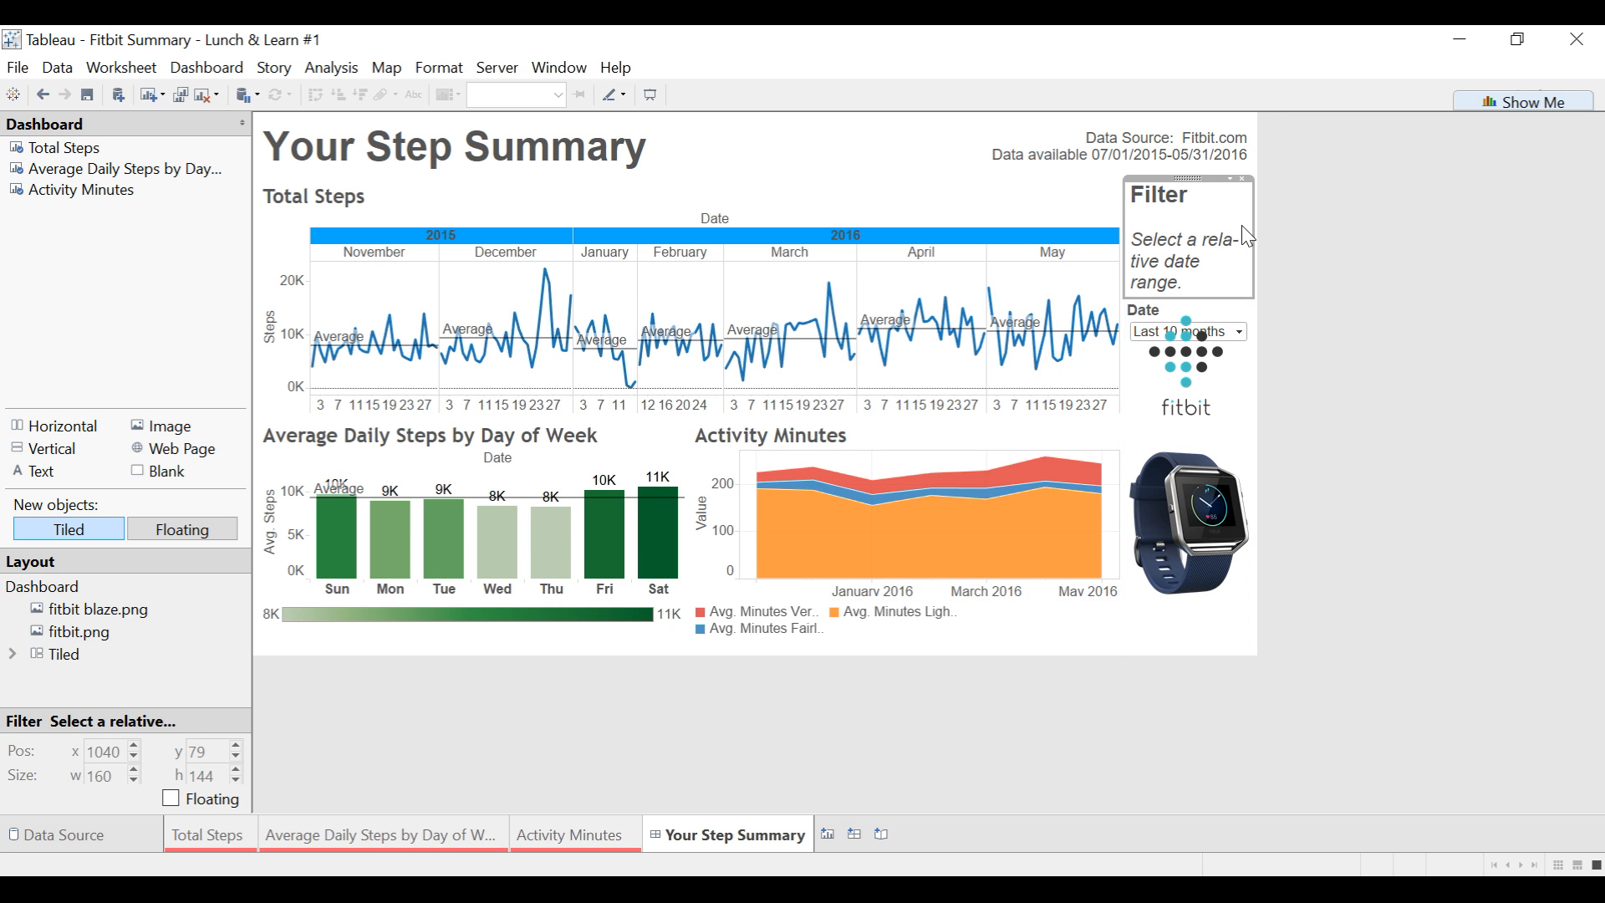
# Step: Set the font size of the "Select a relative date range." line to 8
pyautogui.doubleClick(1229, 262)
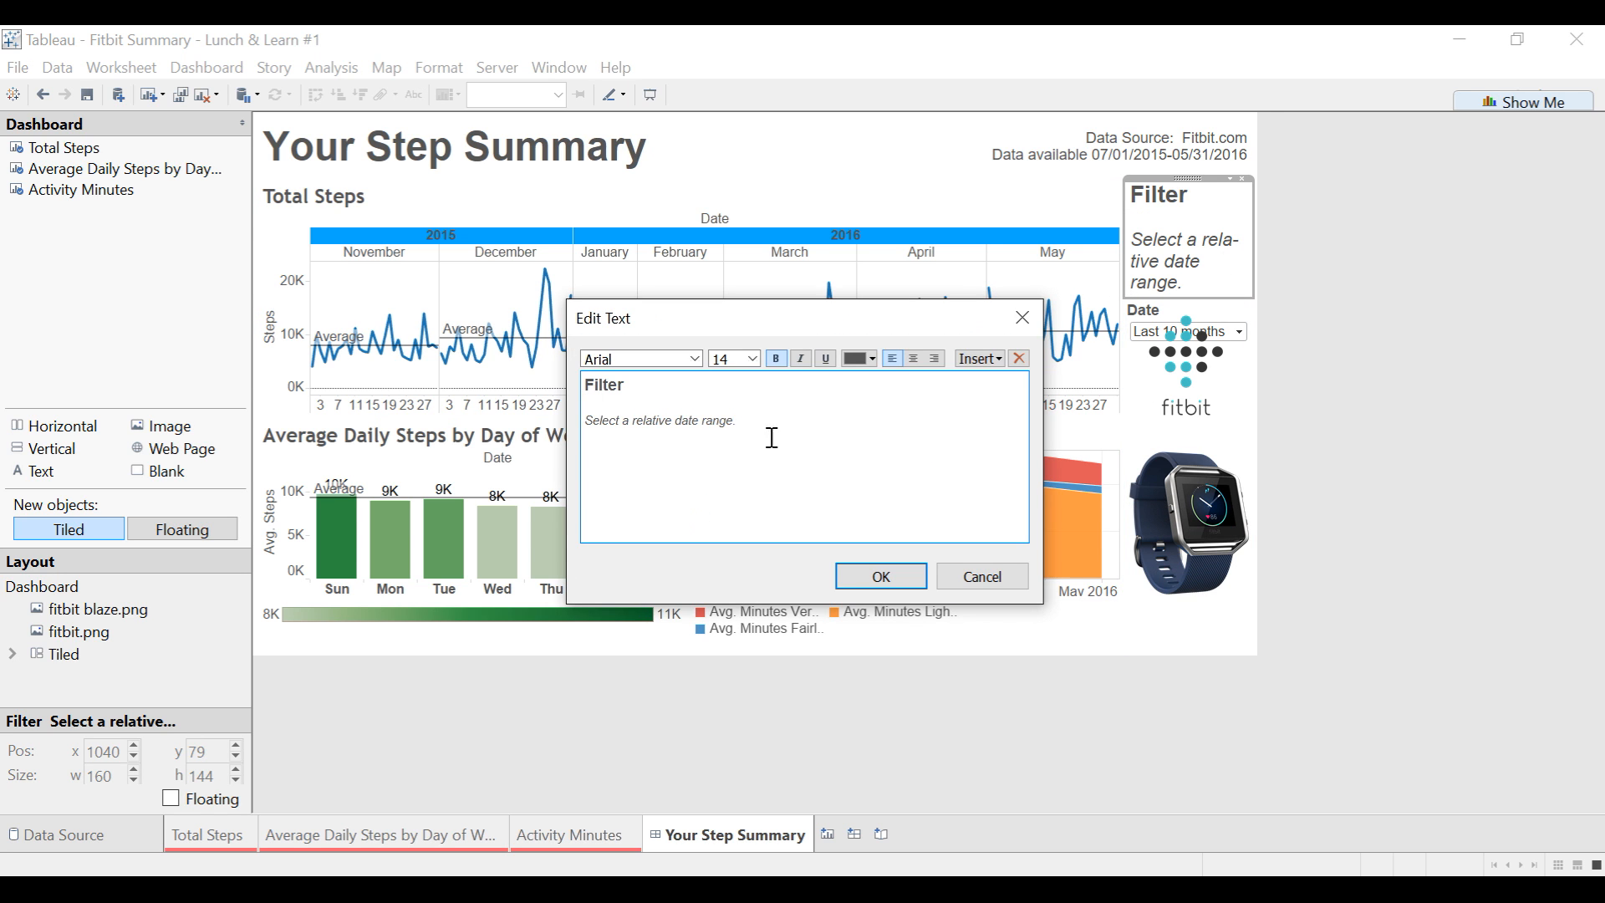
pyautogui.moveTo(749, 423); pyautogui.dragTo(583, 418)
pyautogui.click(729, 359)
pyautogui.click(753, 359)
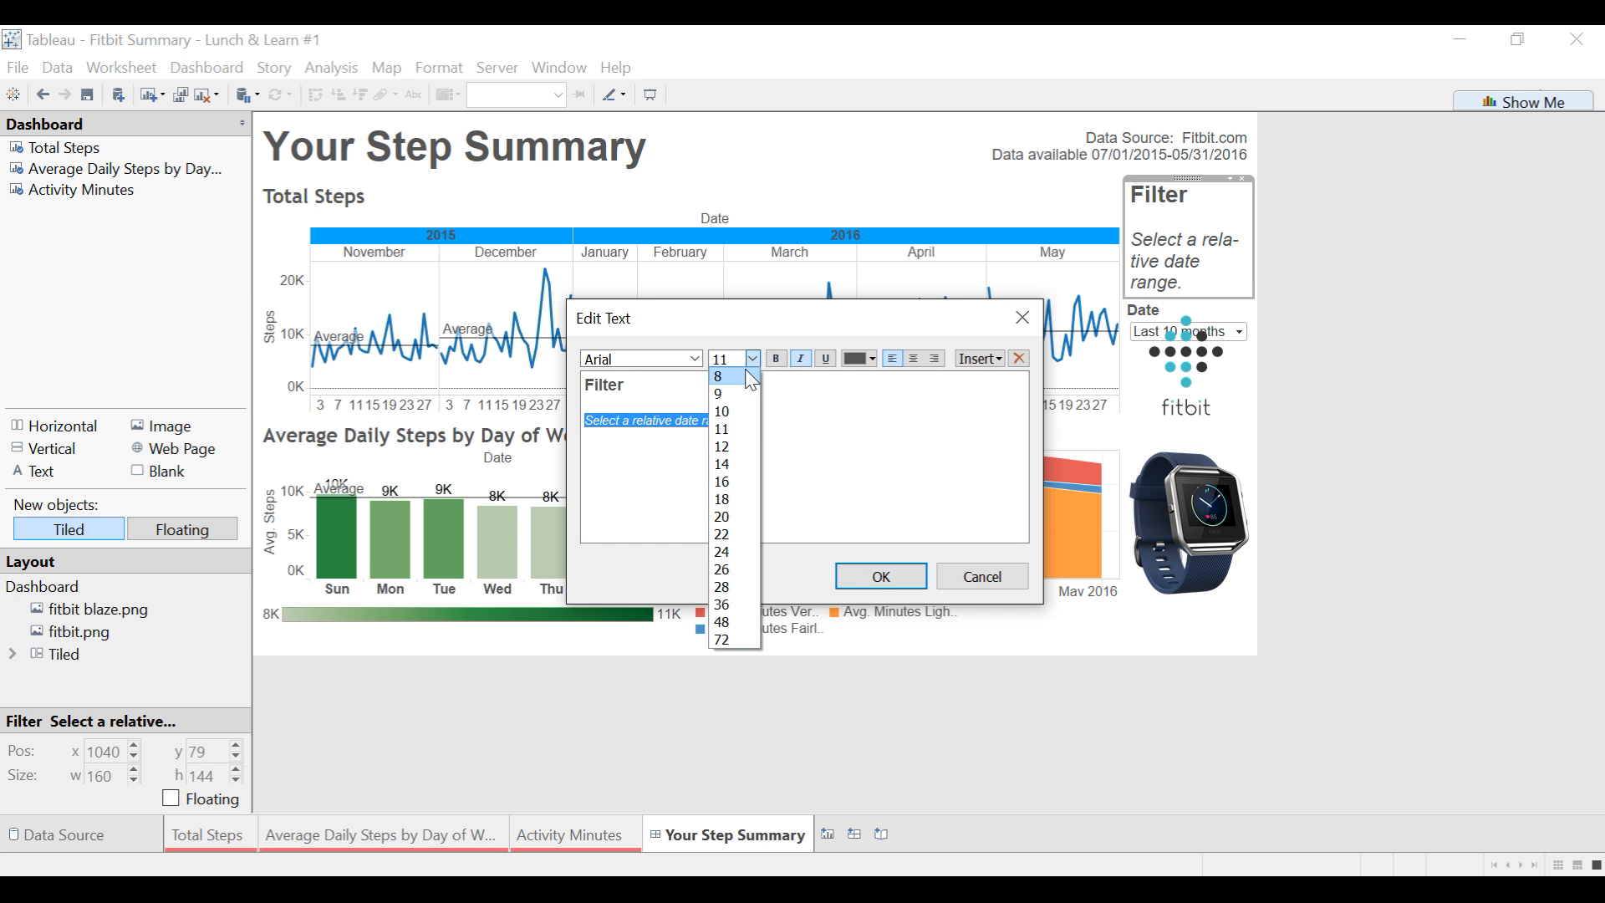
pyautogui.click(751, 376)
pyautogui.click(880, 577)
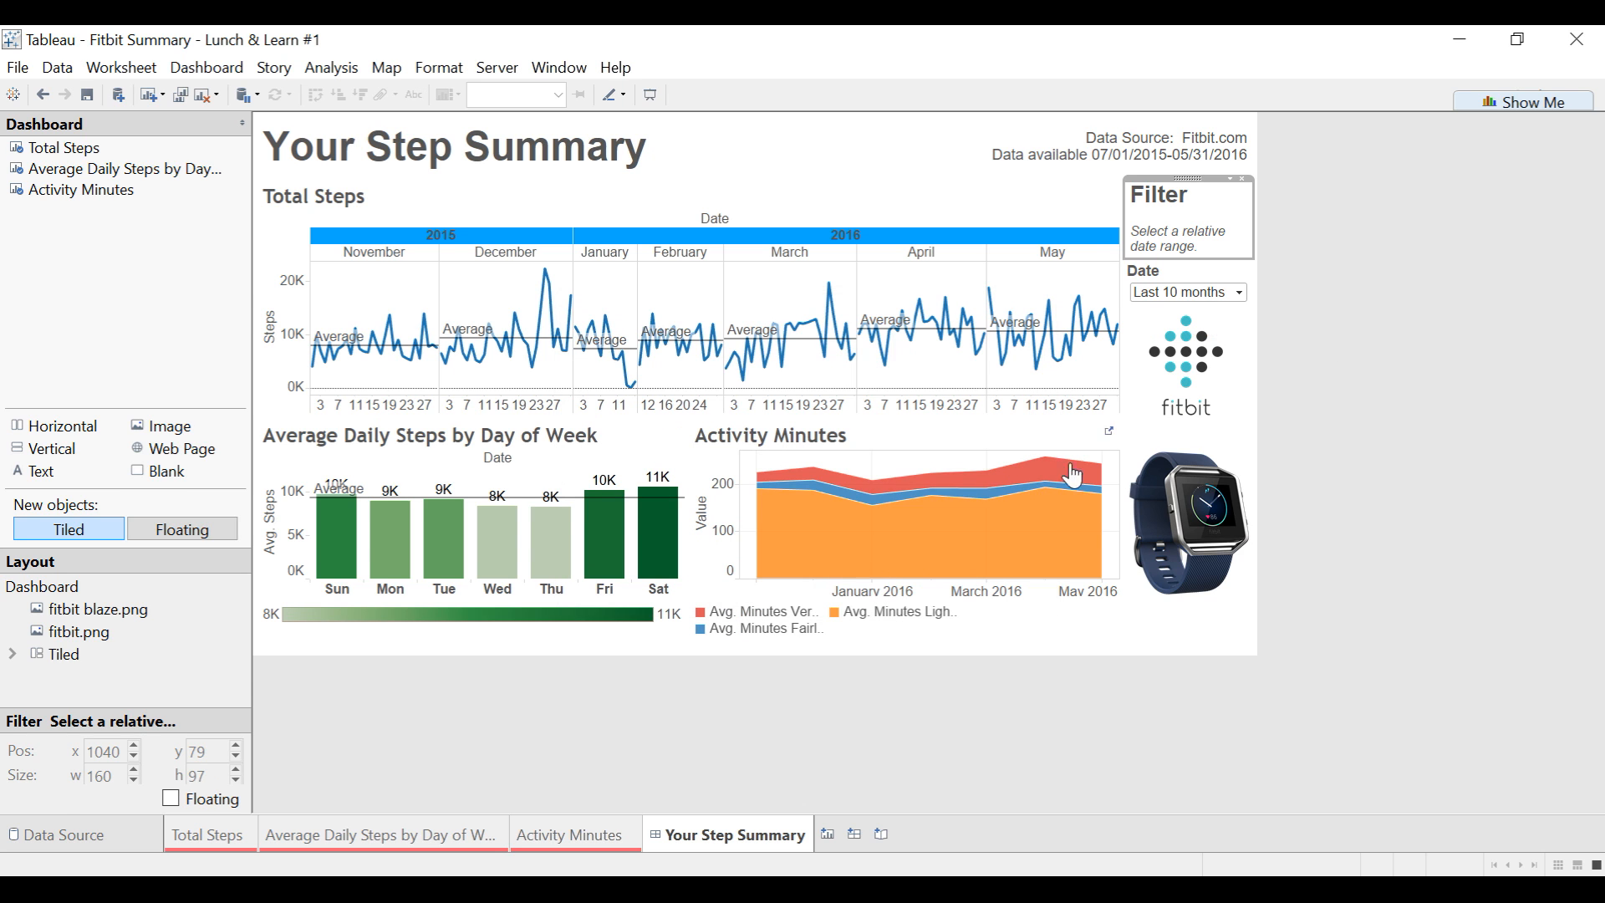
pyautogui.click(1338, 345)
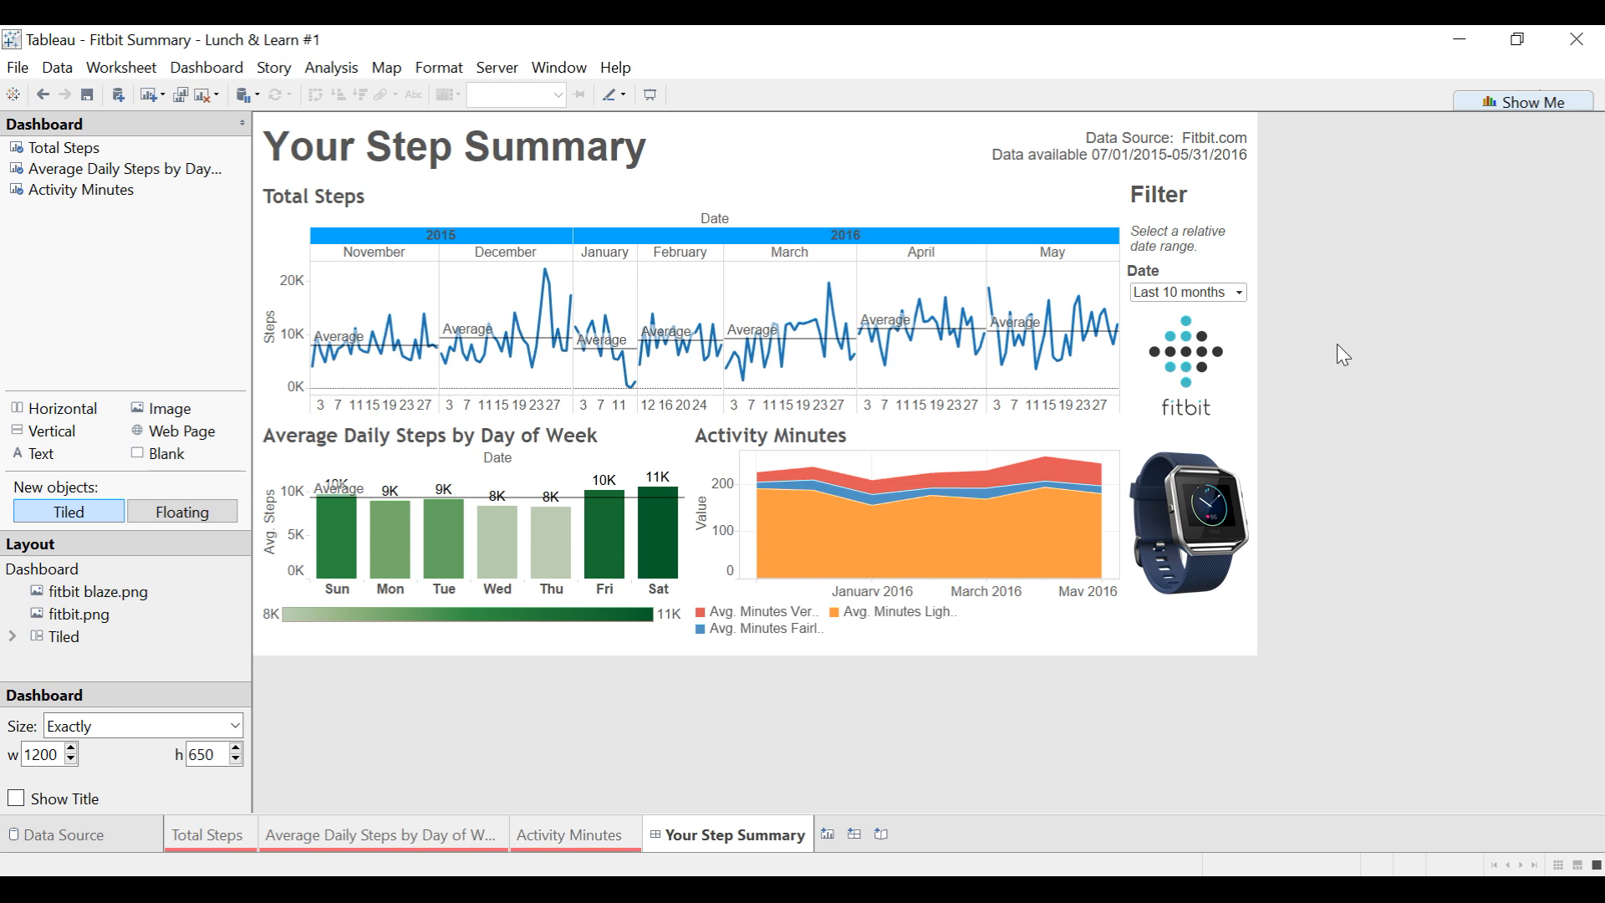